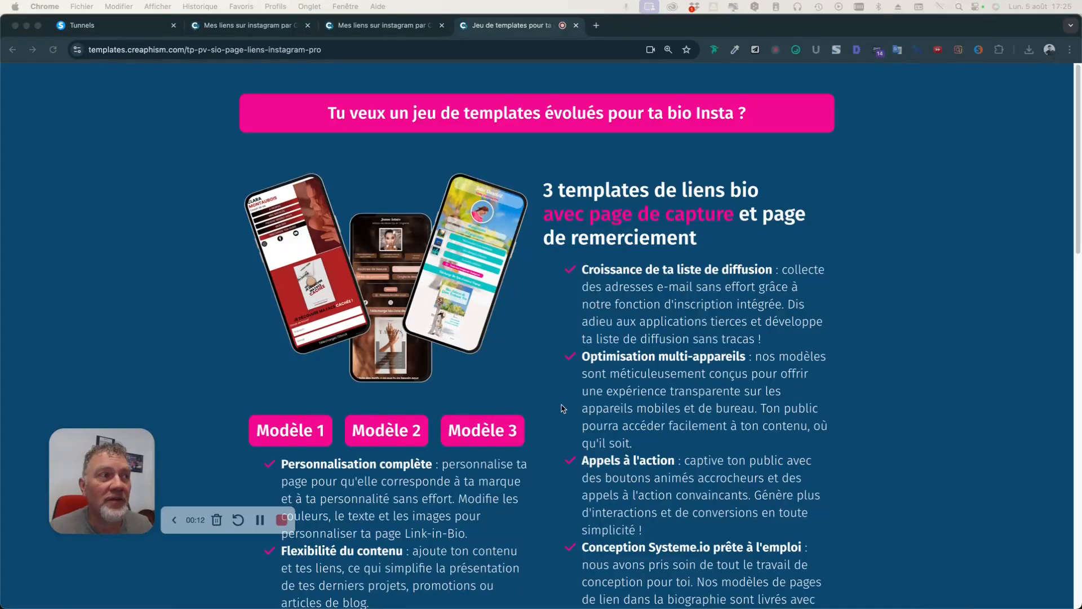
# Preview the InstaBio funnel's Opt1 Instagram link page, then open it in the page editor.
pyautogui.scroll(-5, 579, 430)
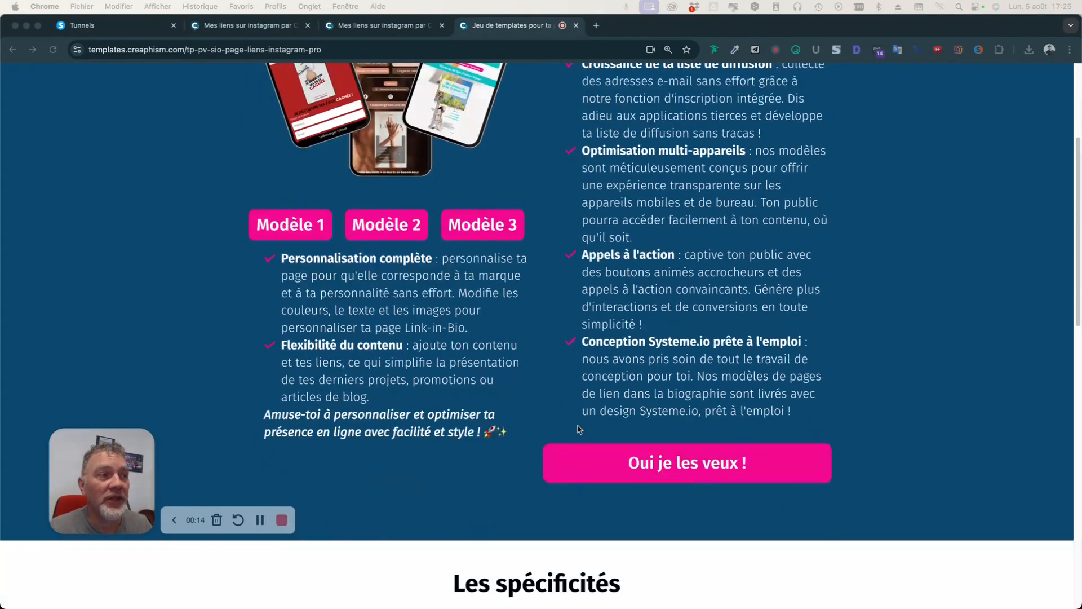
pyautogui.scroll(-5, 579, 429)
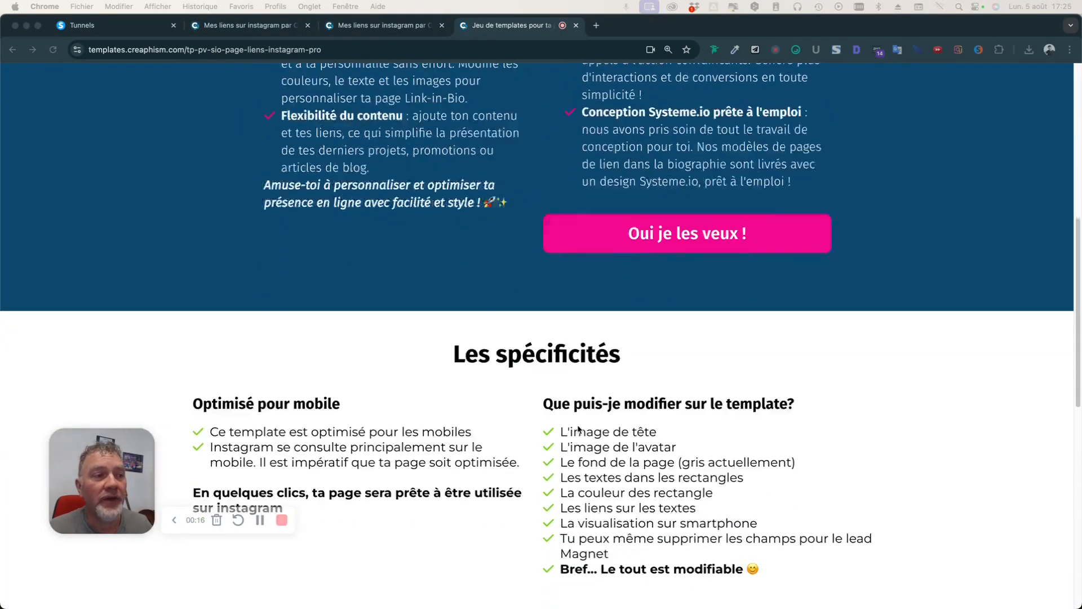
pyautogui.scroll(10, 579, 430)
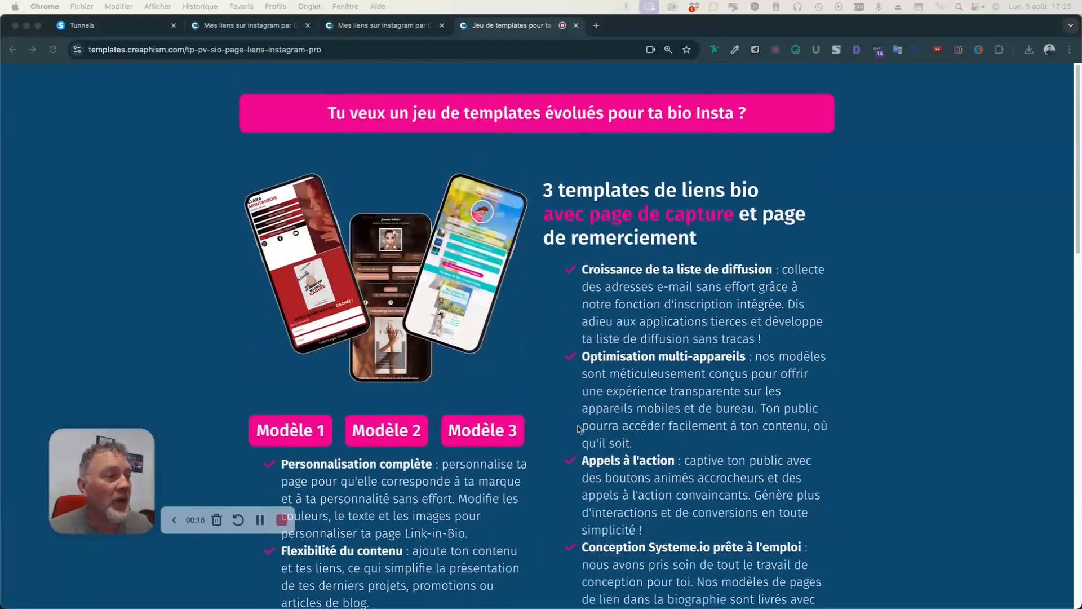
pyautogui.click(171, 521)
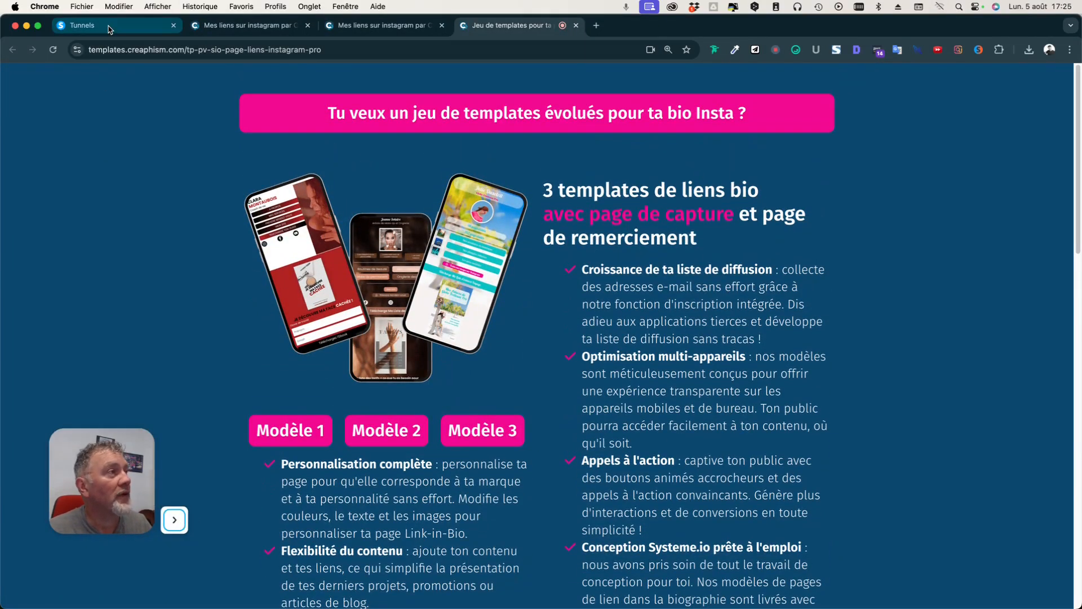
pyautogui.click(109, 29)
pyautogui.moveTo(92, 450); pyautogui.dragTo(105, 483)
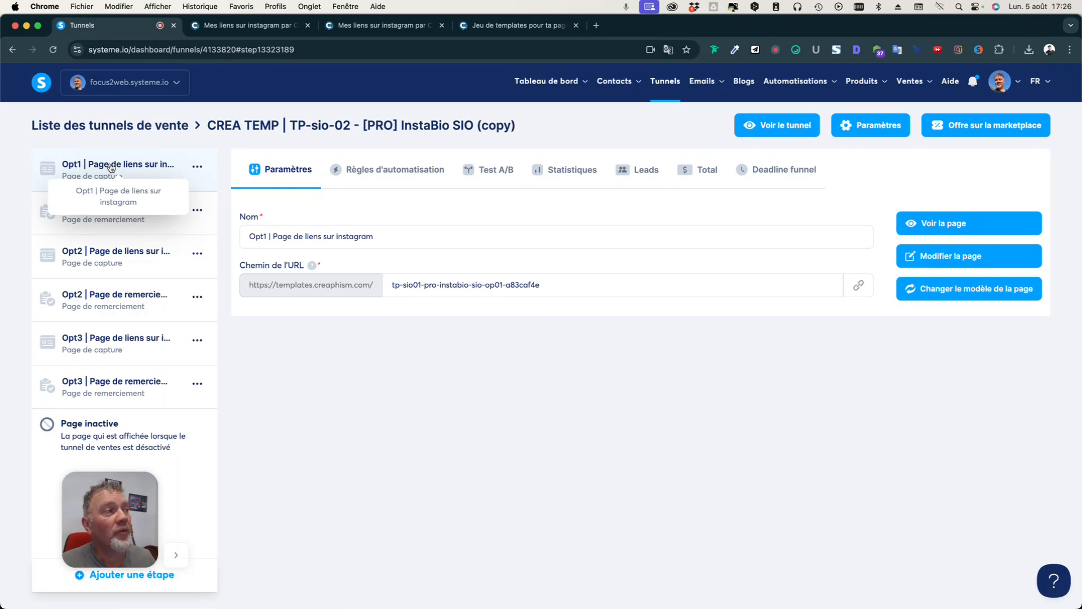
pyautogui.click(954, 232)
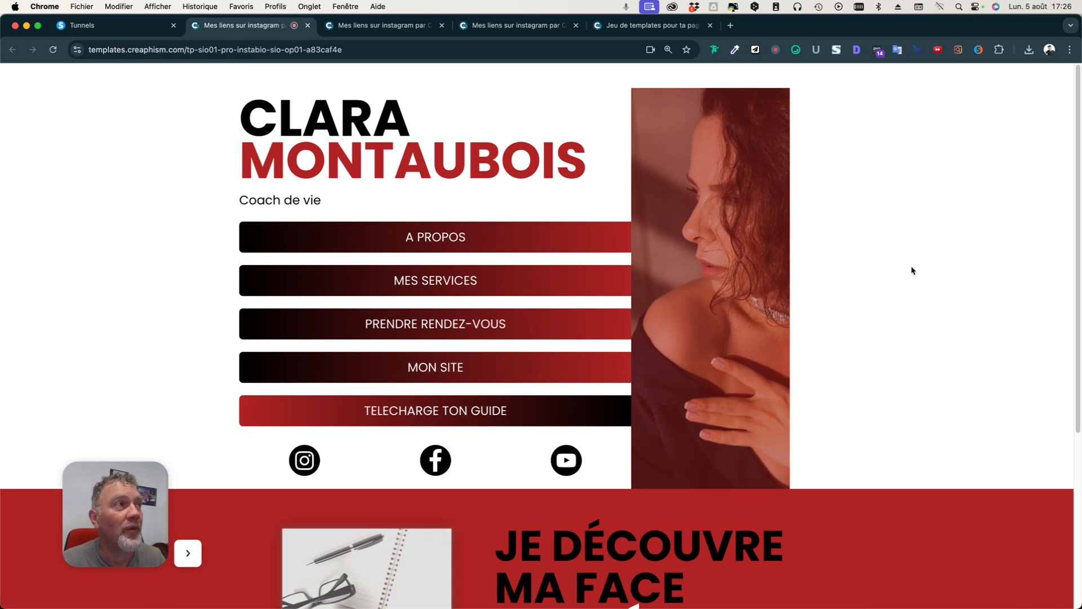
pyautogui.click(108, 30)
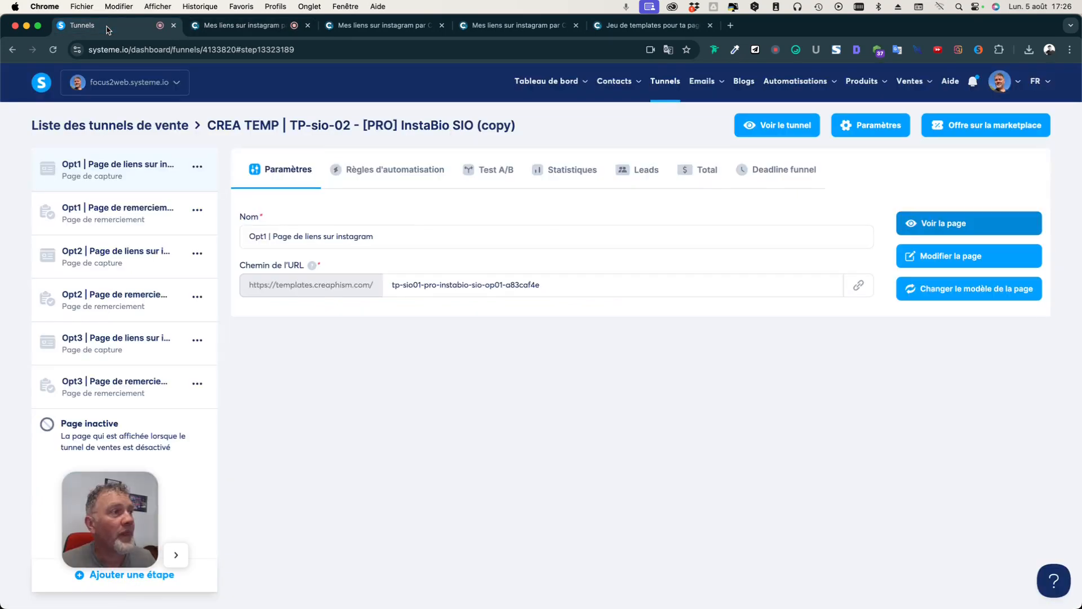
pyautogui.click(951, 257)
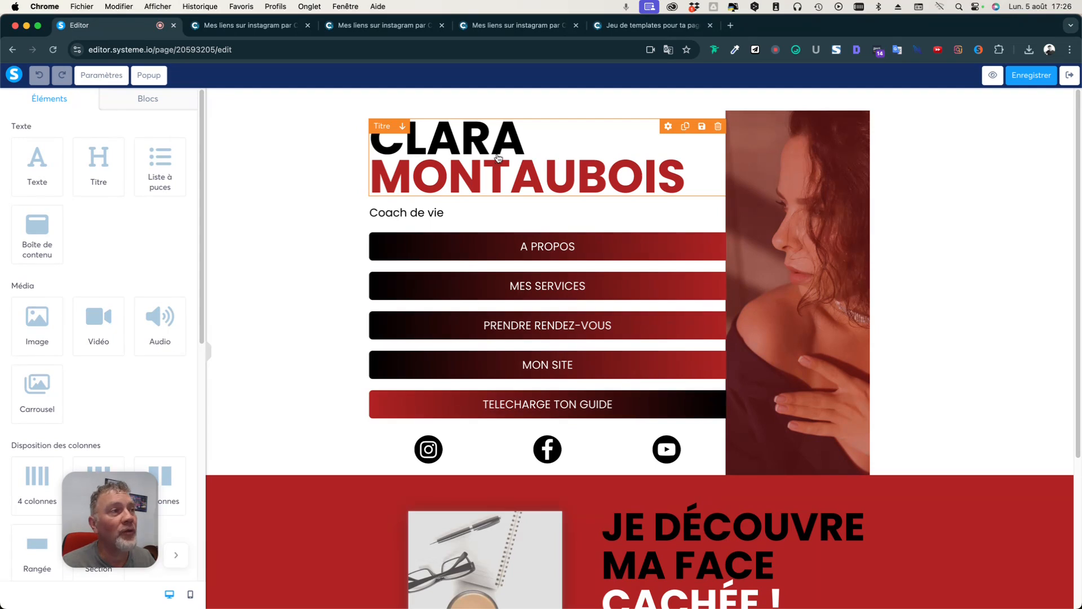
# Replace the heading's first name and surname with a new name, the surname hyphenated in capitals.
pyautogui.click(493, 161)
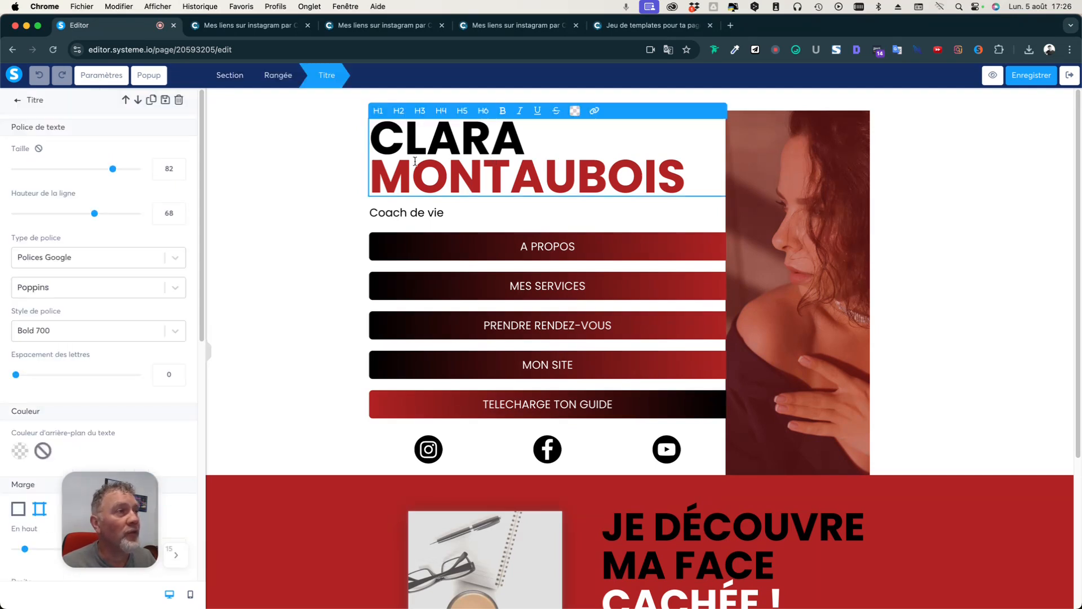
pyautogui.moveTo(516, 143); pyautogui.dragTo(379, 142)
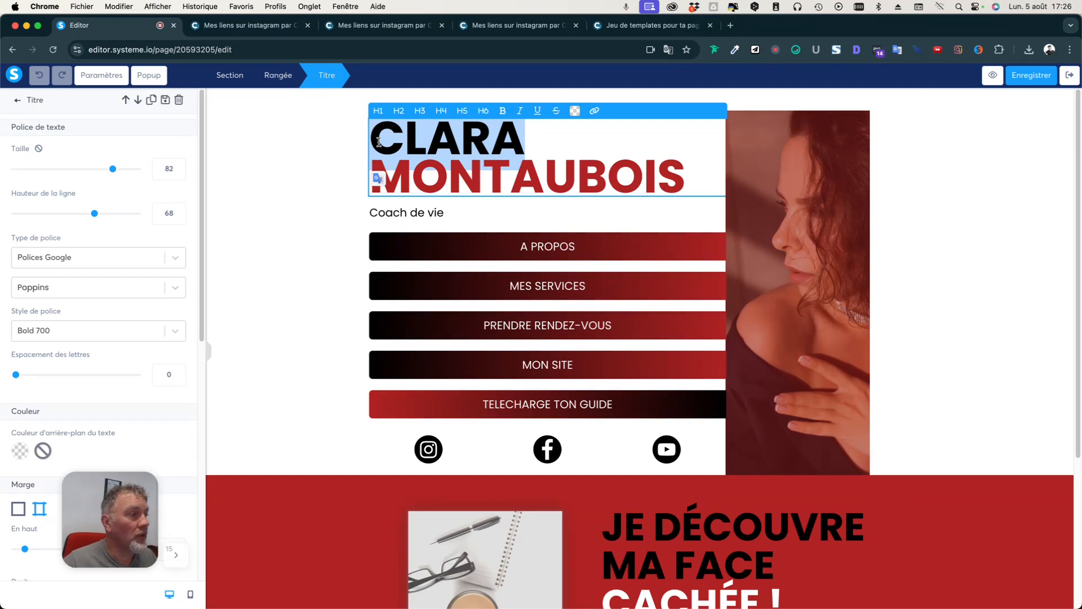
pyautogui.doubleClick(402, 141)
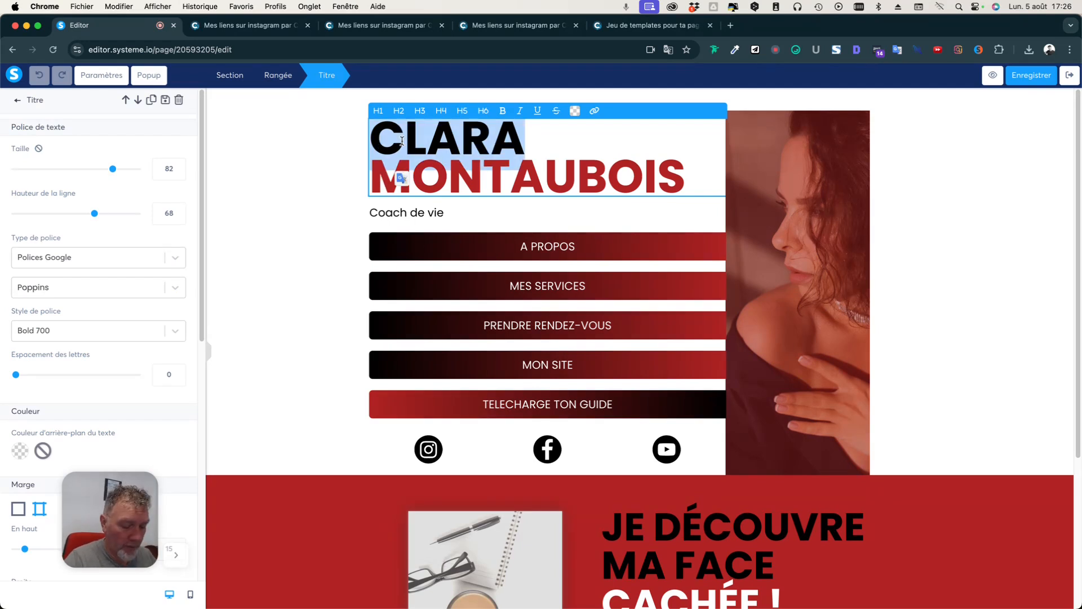
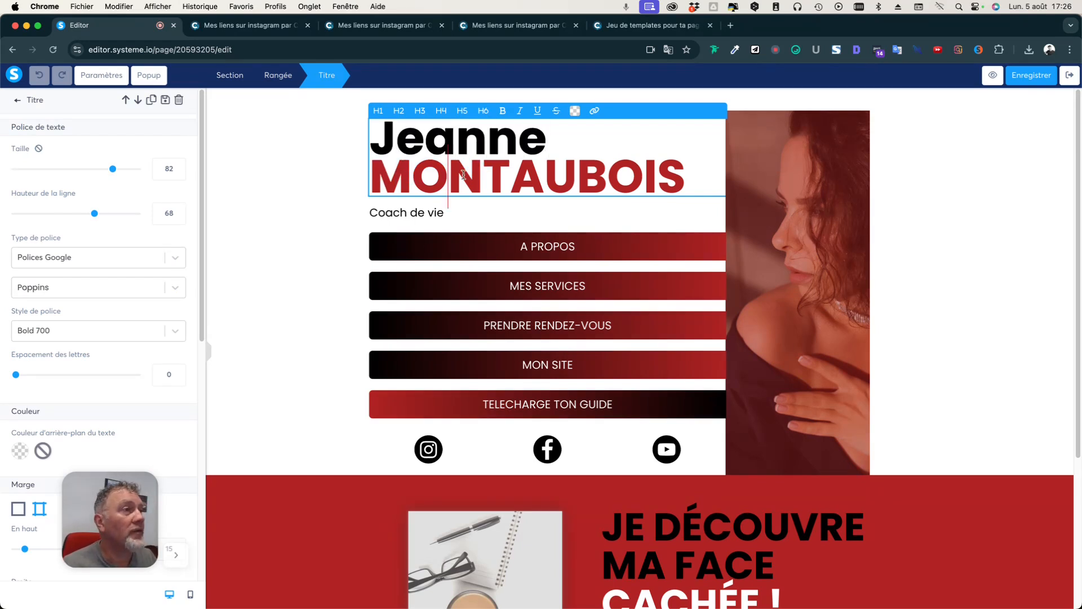
pyautogui.doubleClick(463, 175)
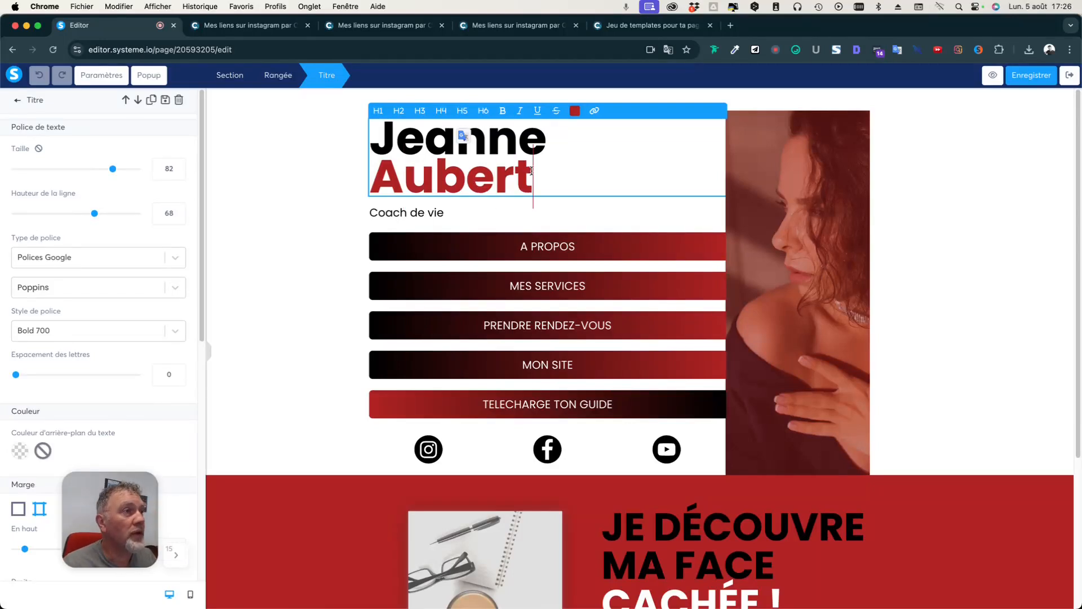
pyautogui.moveTo(532, 170); pyautogui.dragTo(408, 214)
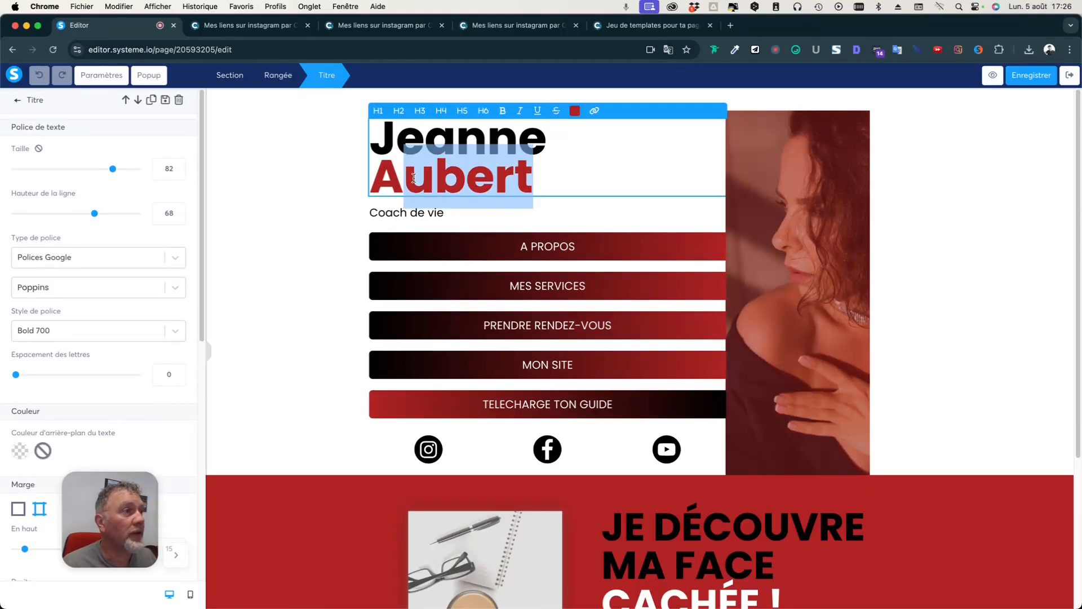
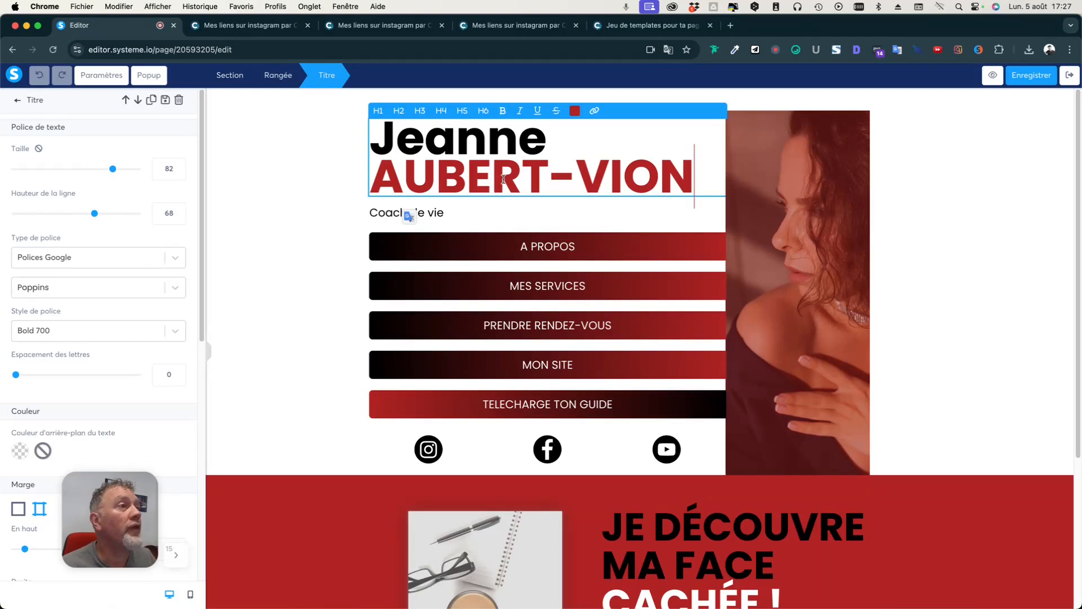
# Retype the 'Coach de vie' subtitle as 'Thérapeute en énergétique', correcting the typo.
pyautogui.click(335, 220)
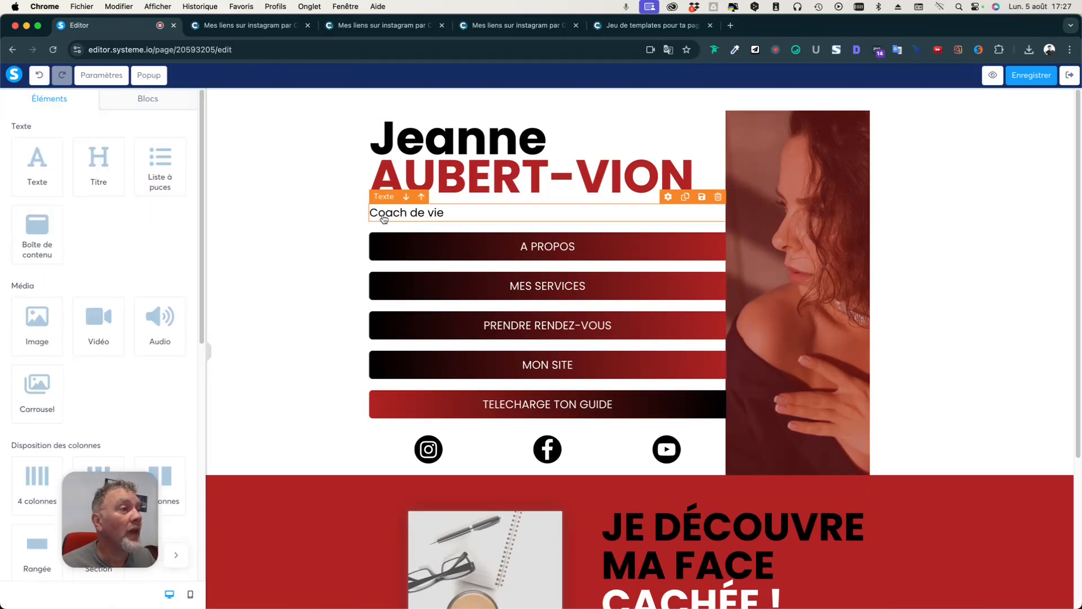
pyautogui.click(387, 214)
pyautogui.tripleClick(456, 220)
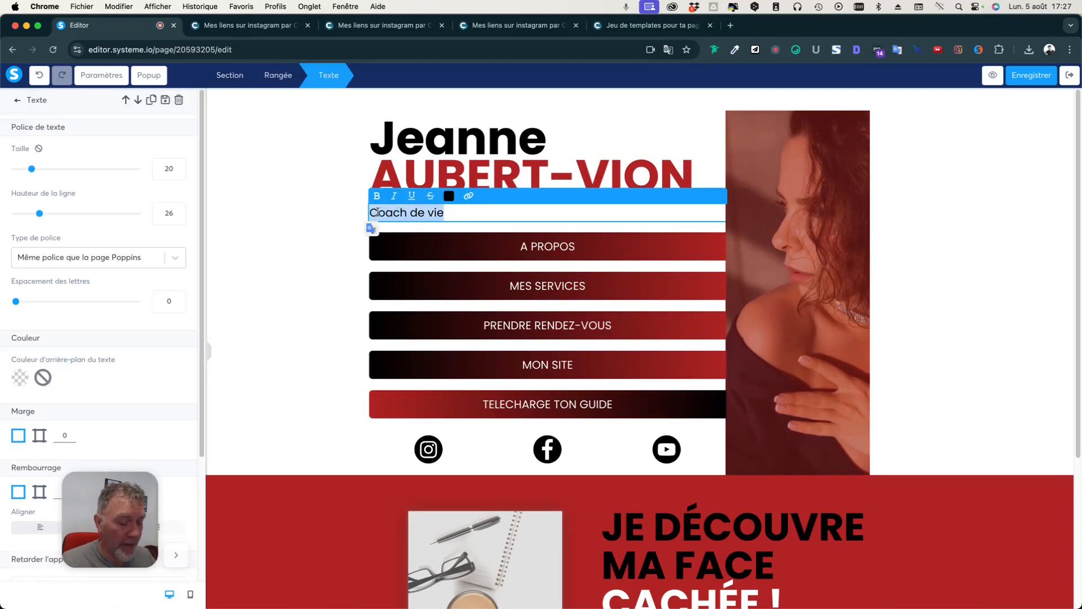
pyautogui.write('Thérapeutr')
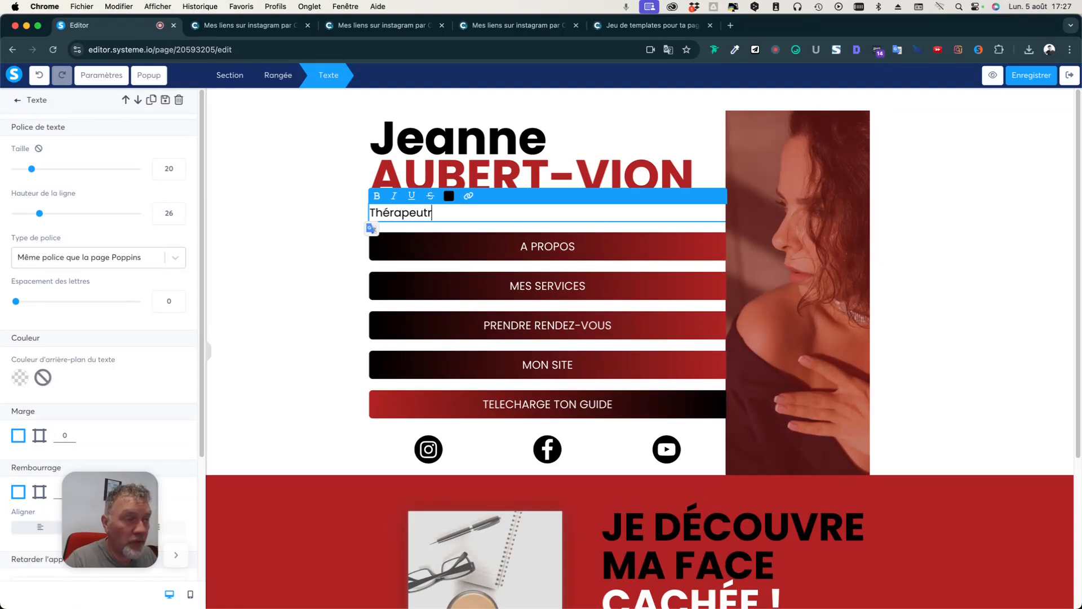
pyautogui.press('BackSpace')
pyautogui.write('e')
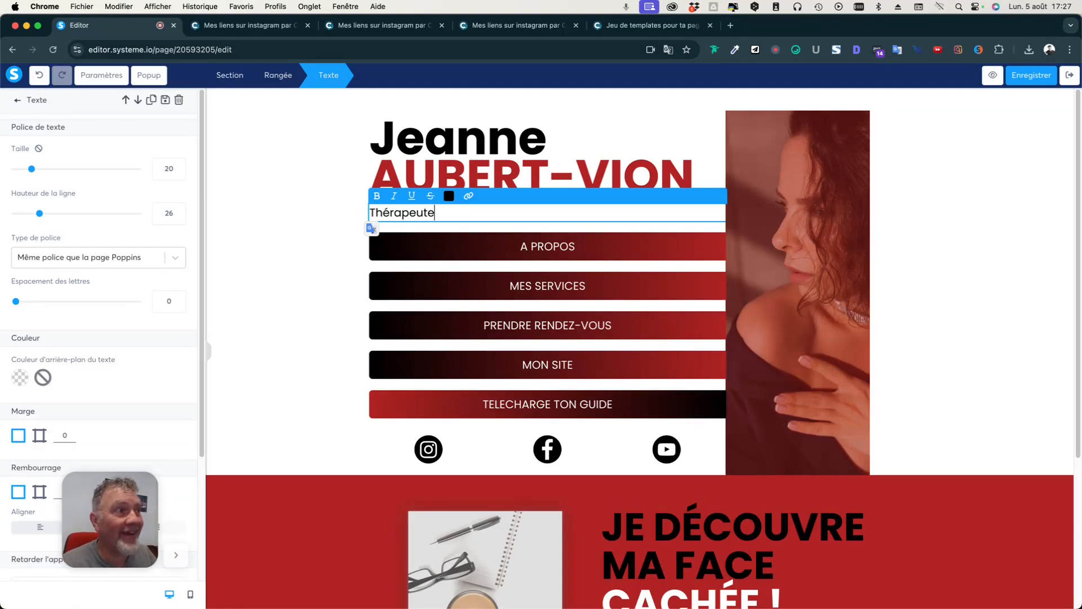
pyautogui.click(296, 251)
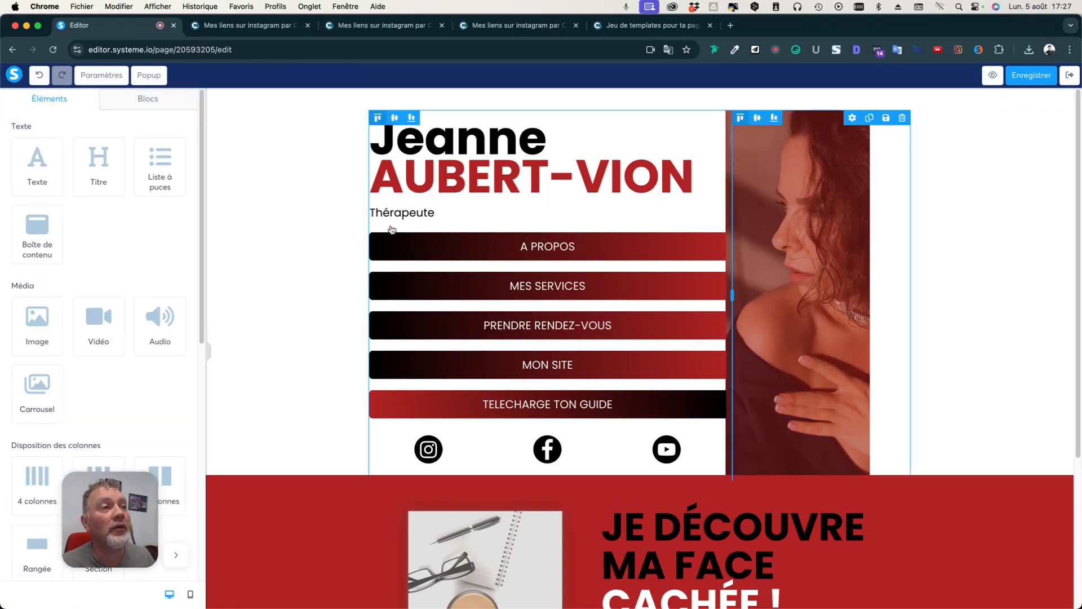
pyautogui.click(436, 216)
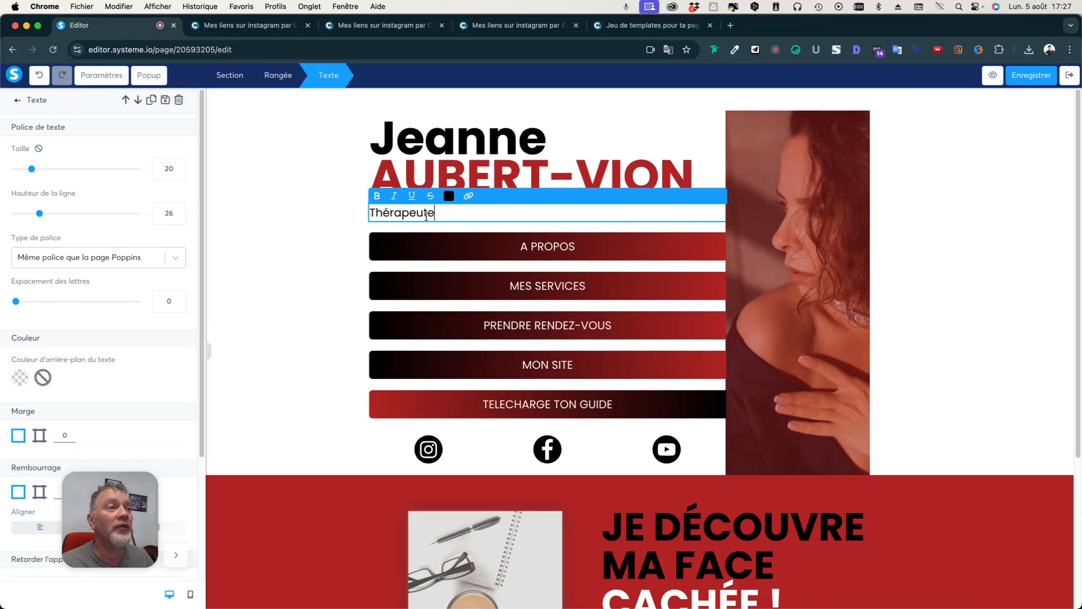
pyautogui.write('en énergétique')
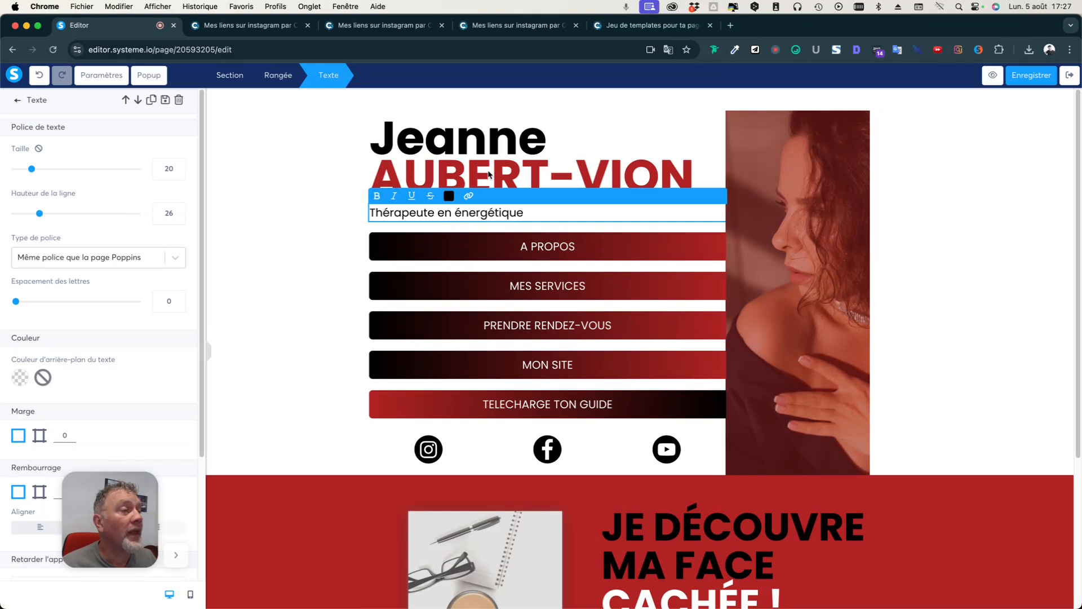
pyautogui.click(289, 273)
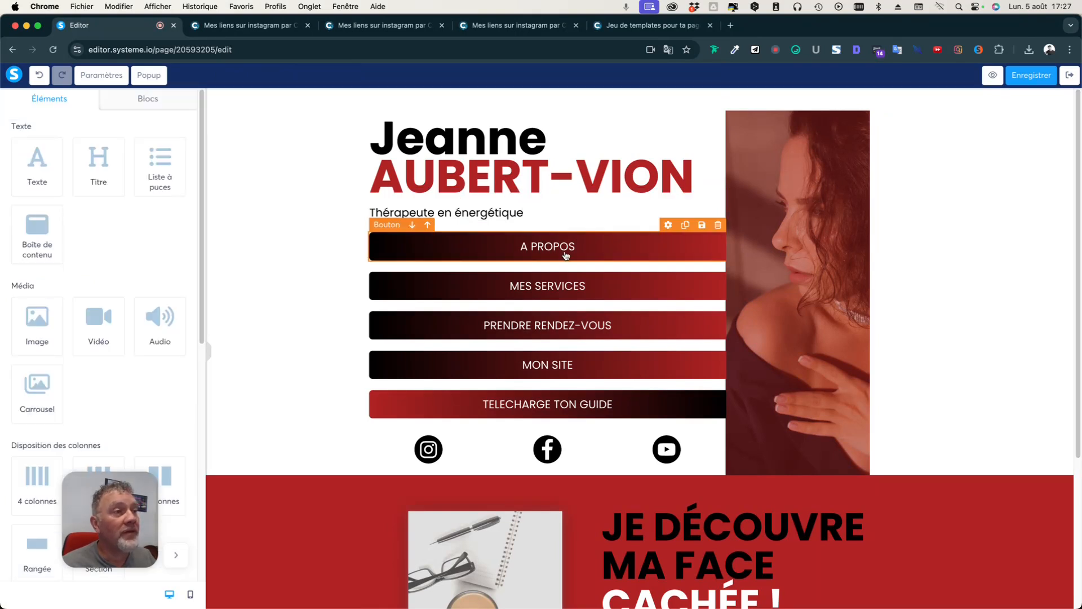
# Select the A PROPOS button to show its redirect-link settings.
pyautogui.click(566, 255)
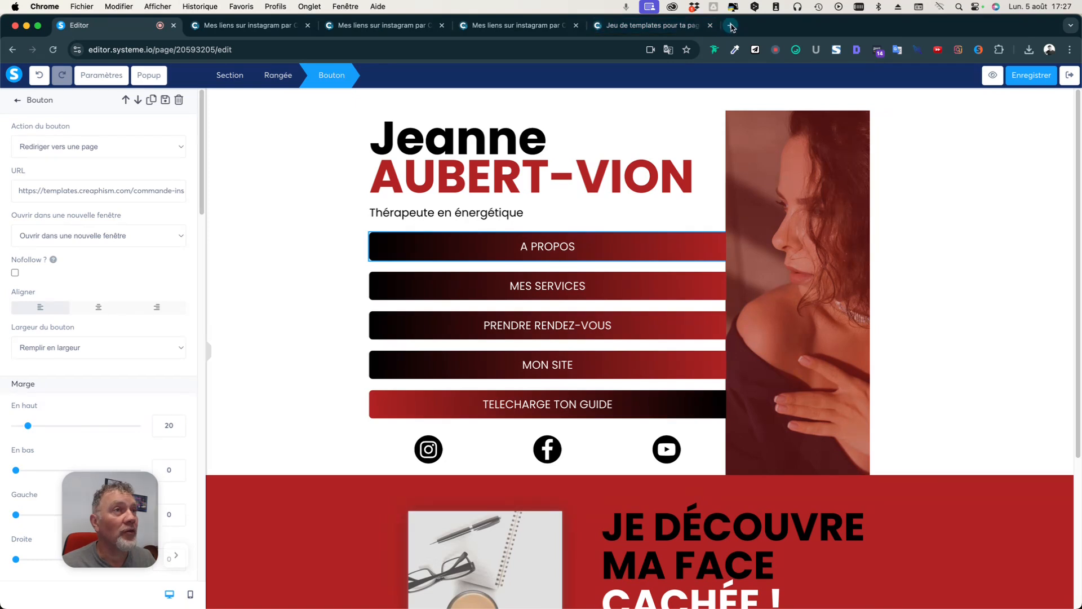
# Open creaphism.com's Vous & Moi > A propos page in a new tab and select its URL.
pyautogui.click(732, 26)
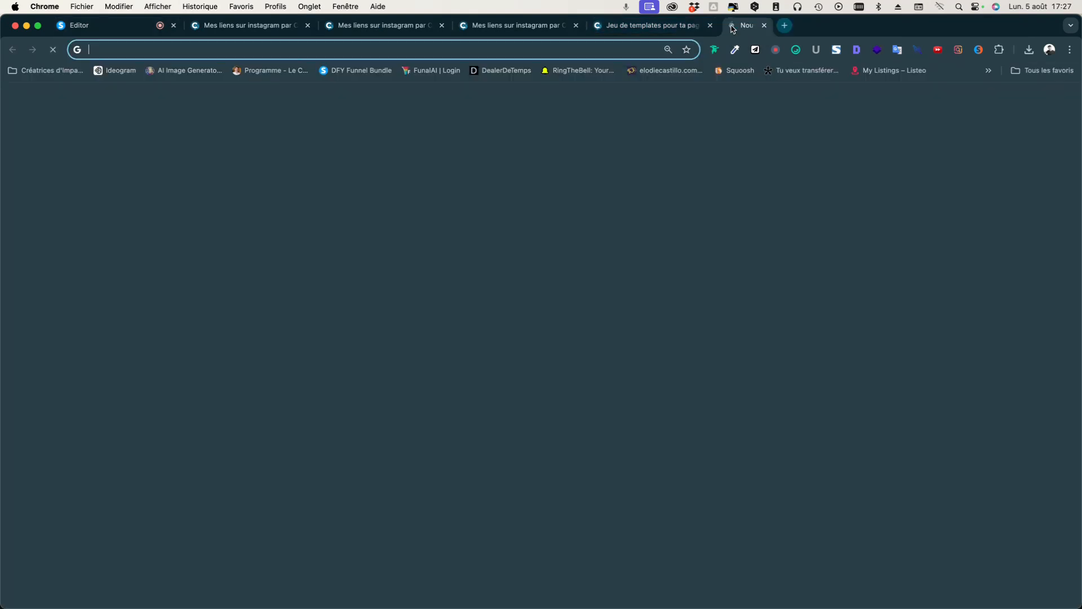
pyautogui.write('creah')
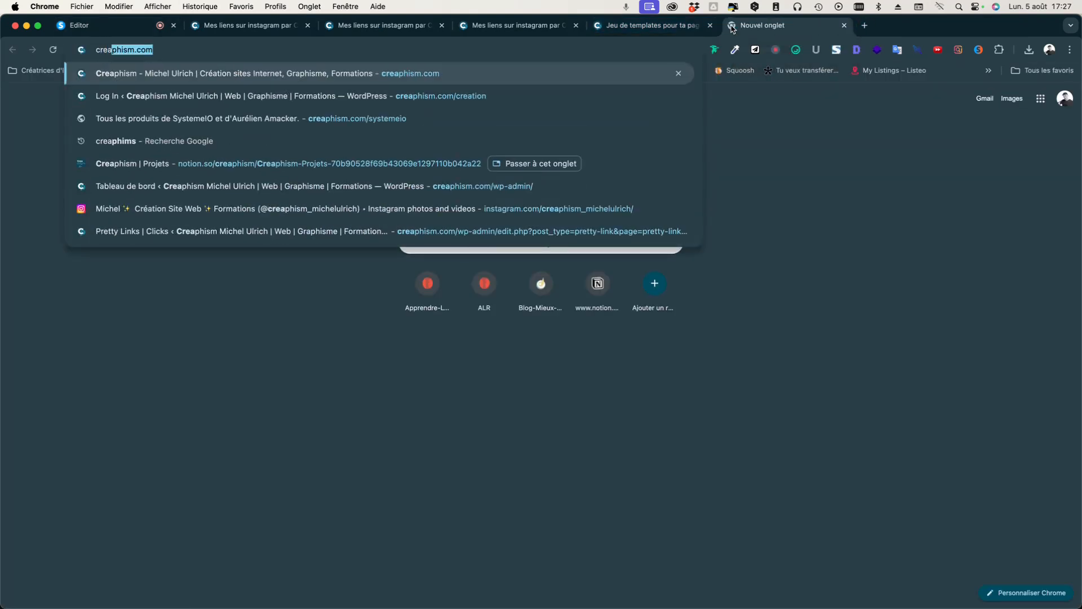
pyautogui.press('BackSpace')
pyautogui.press('BackSpace')
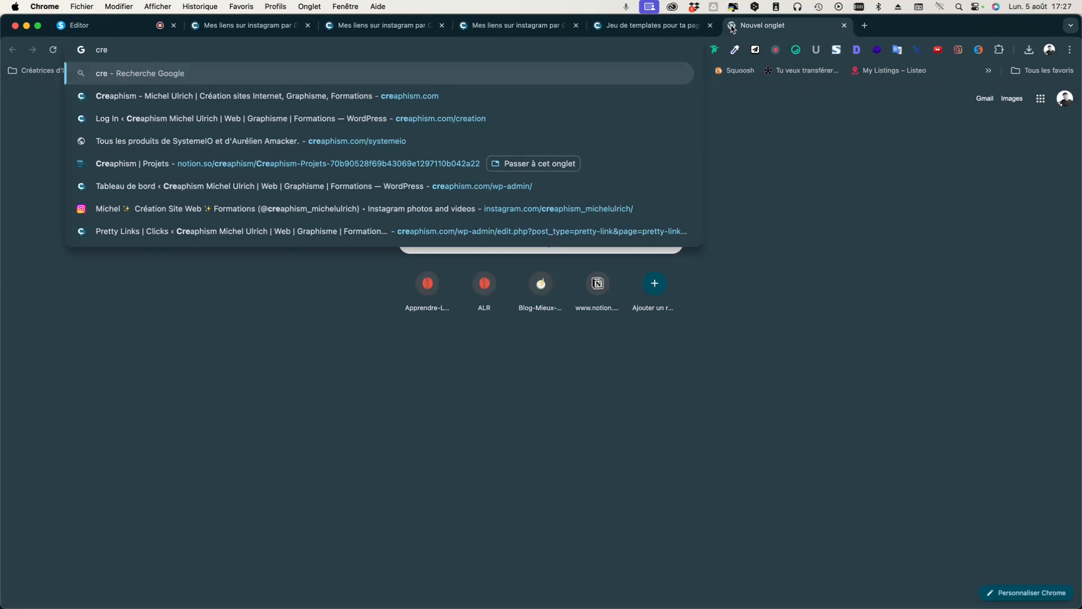
pyautogui.write('ap')
pyautogui.press('Return')
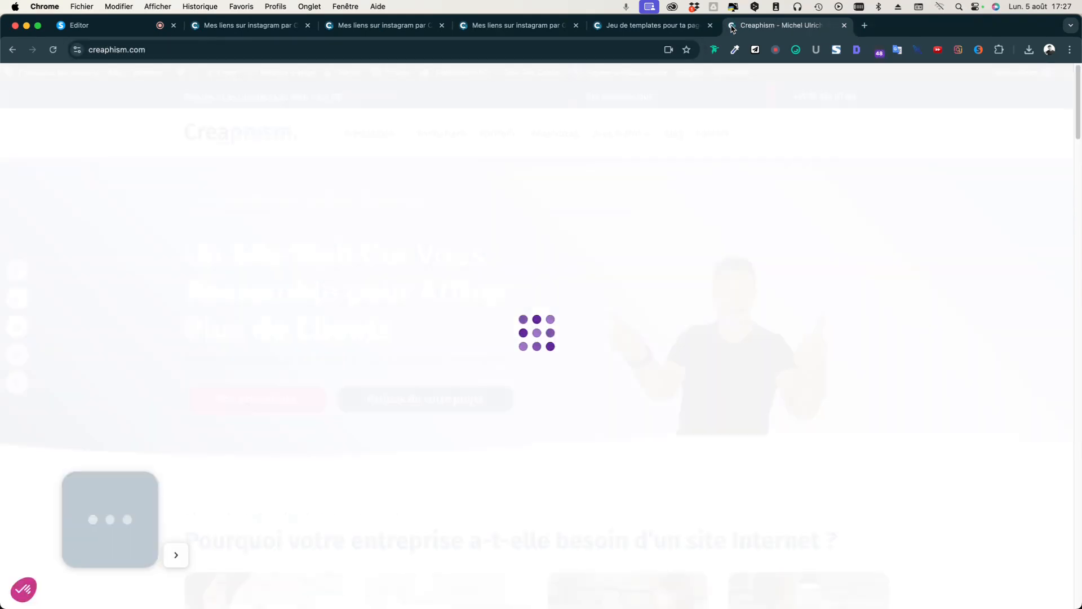
pyautogui.moveTo(608, 137)
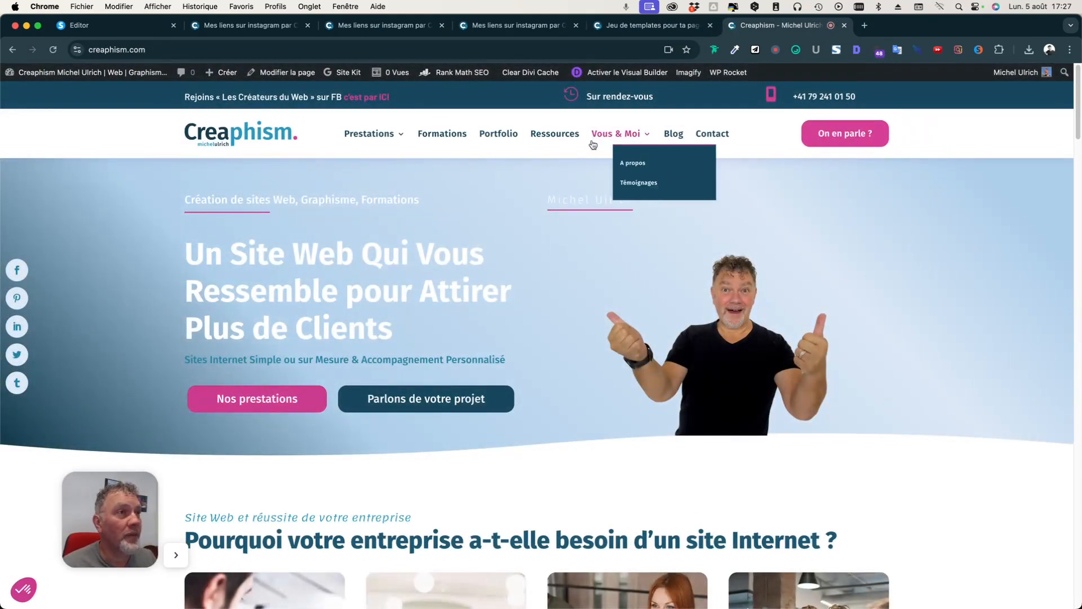
pyautogui.click(613, 175)
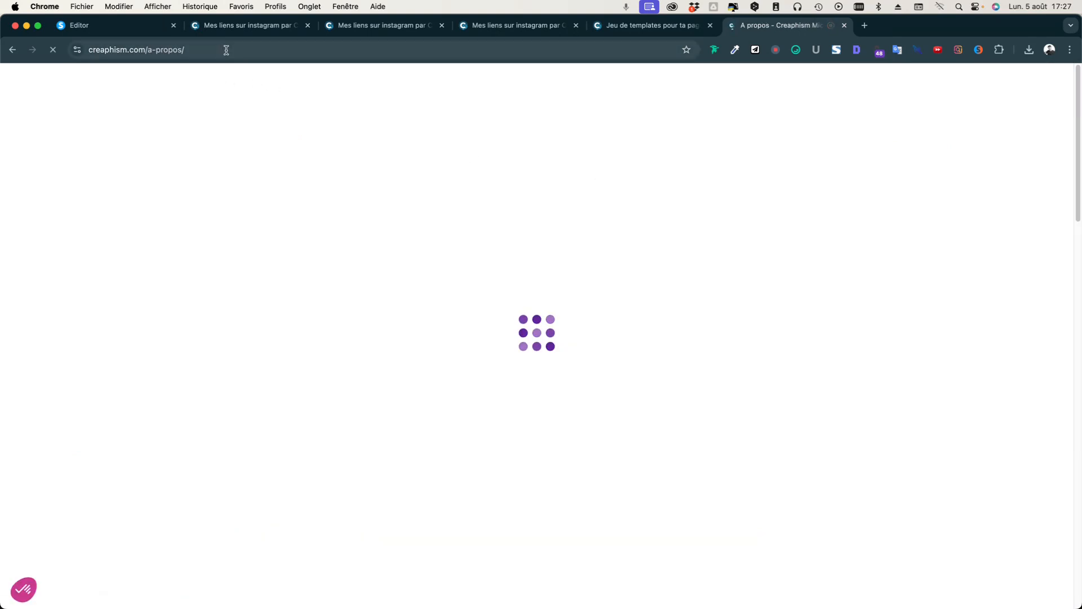
pyautogui.click(226, 49)
pyautogui.press('super+c')
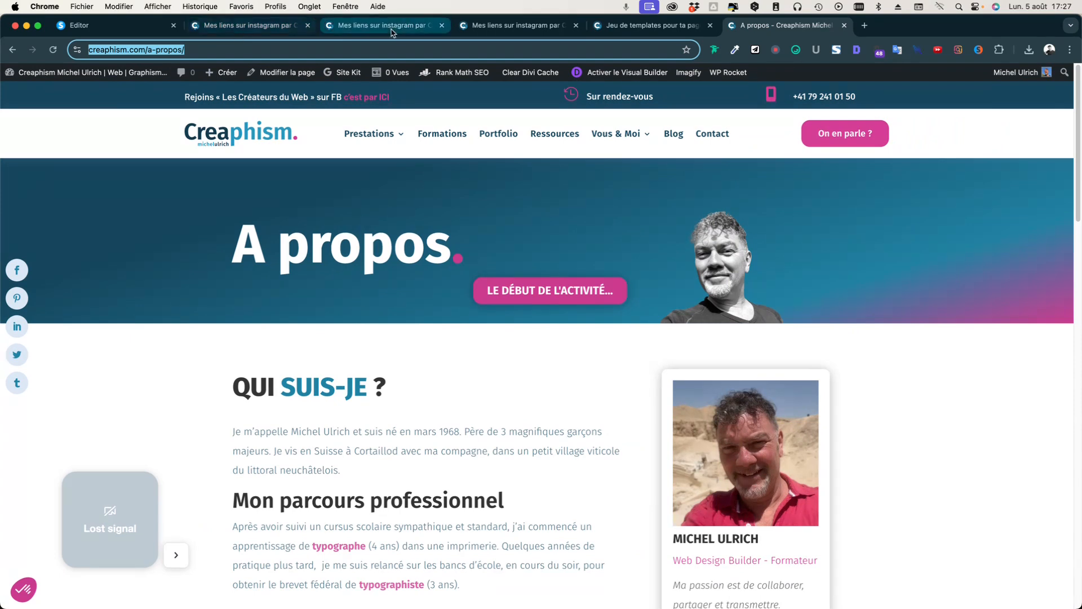
pyautogui.click(648, 31)
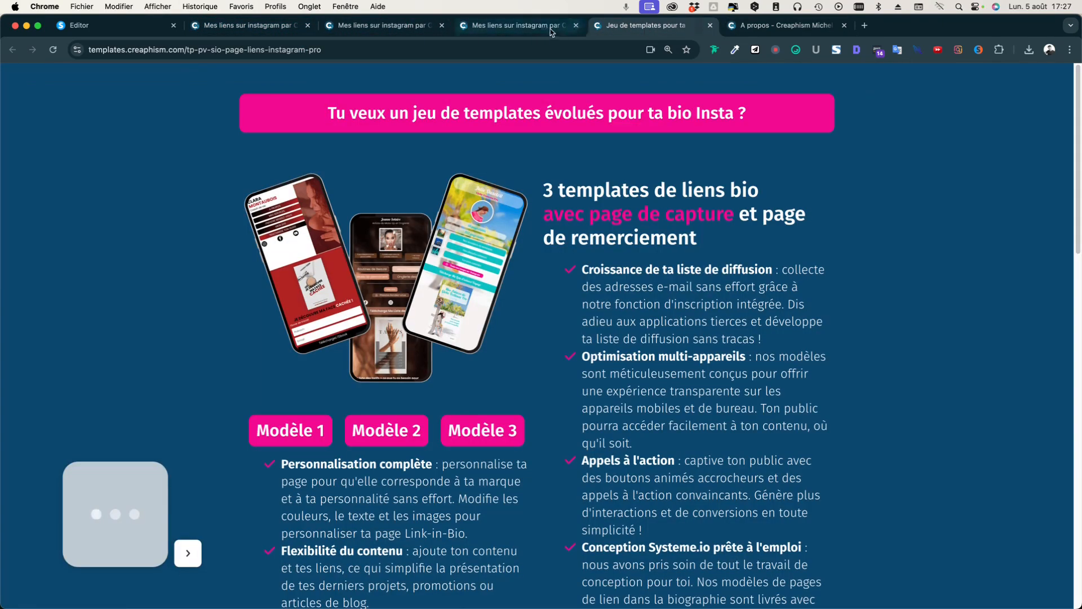
pyautogui.click(262, 30)
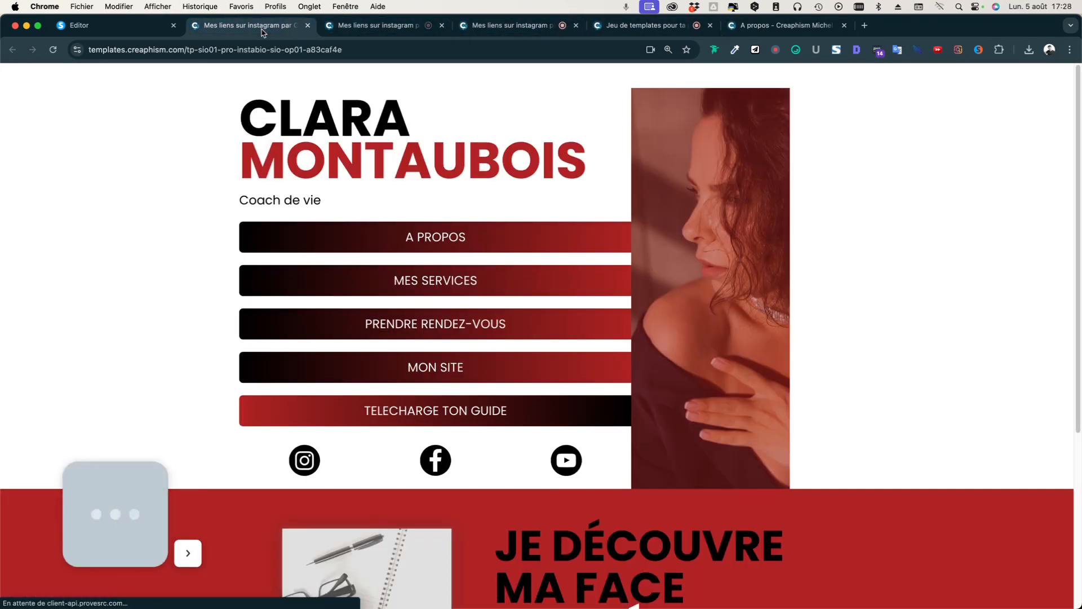
pyautogui.click(125, 29)
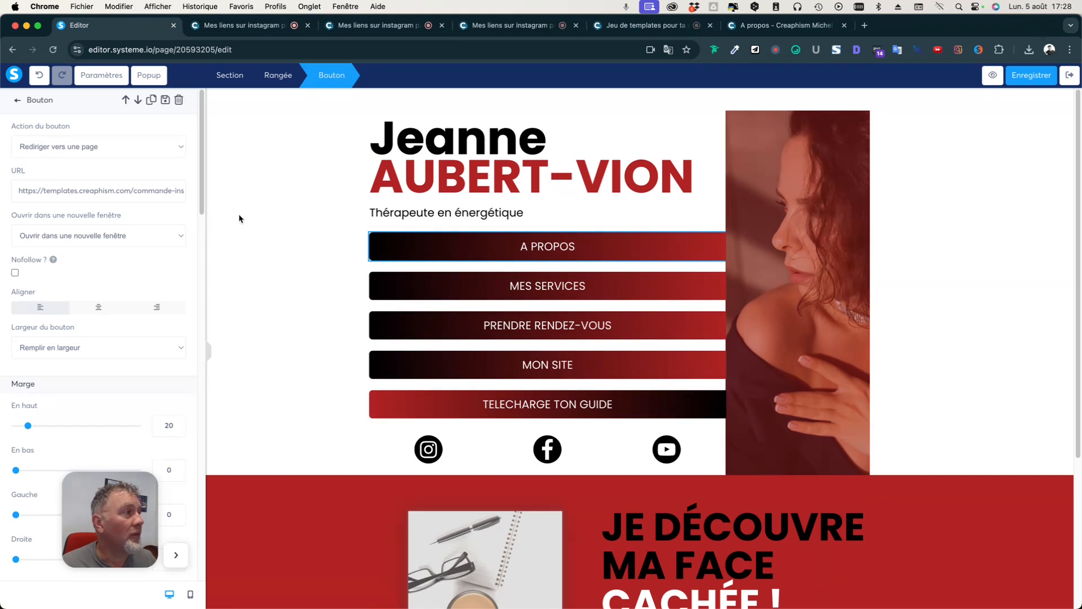
pyautogui.tripleClick(64, 191)
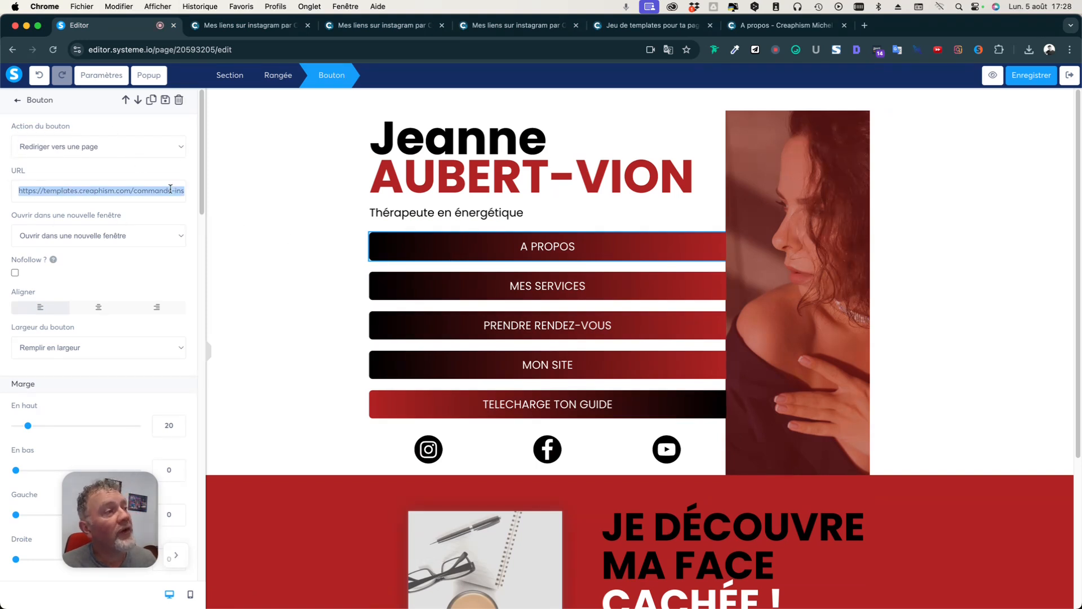
pyautogui.click(181, 148)
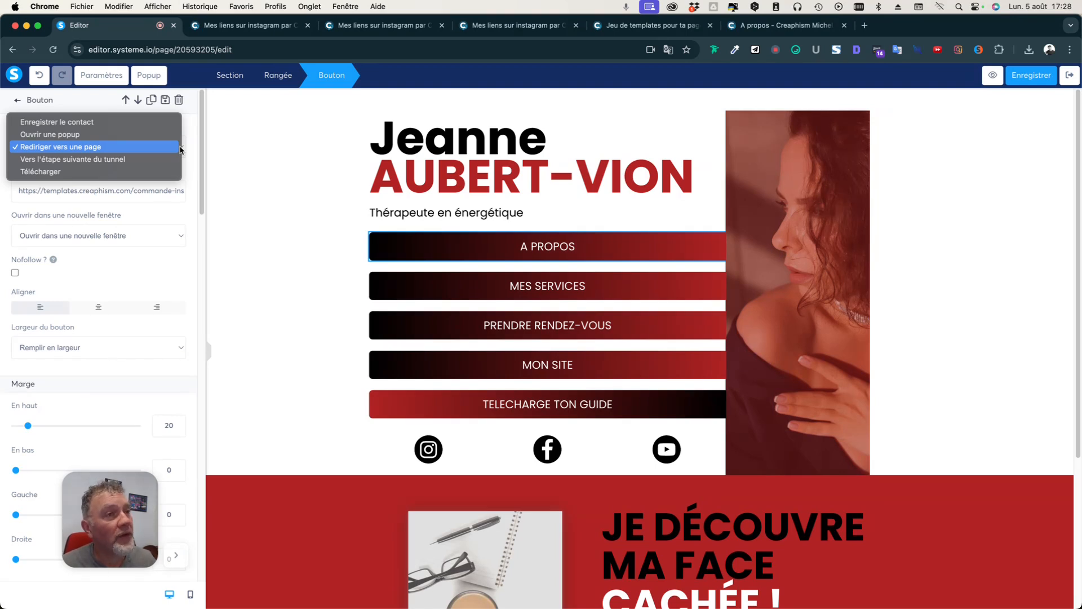
pyautogui.click(139, 148)
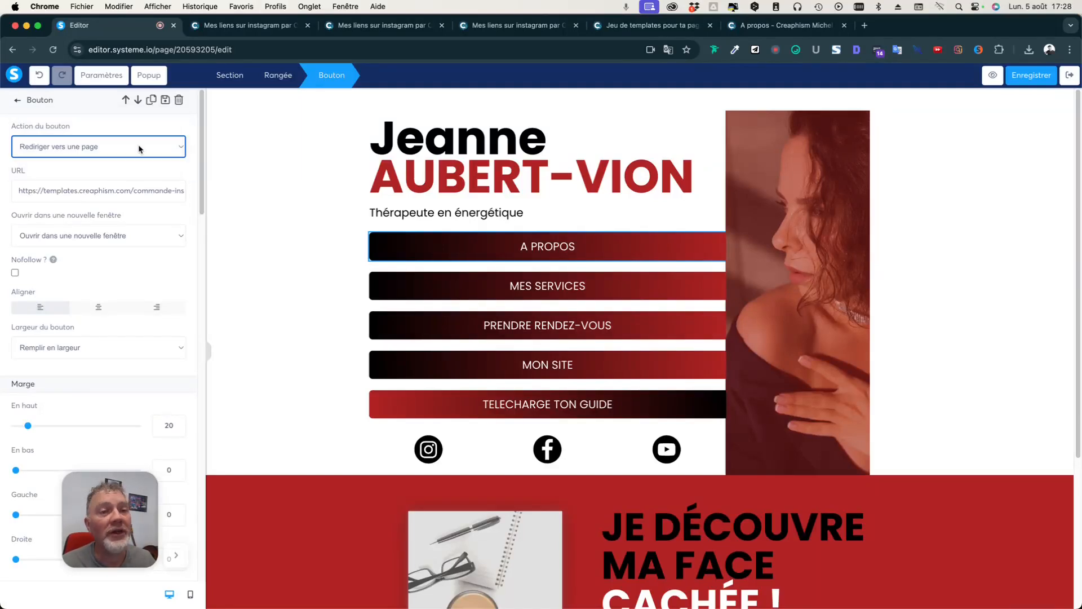
pyautogui.tripleClick(101, 190)
pyautogui.press('super+v')
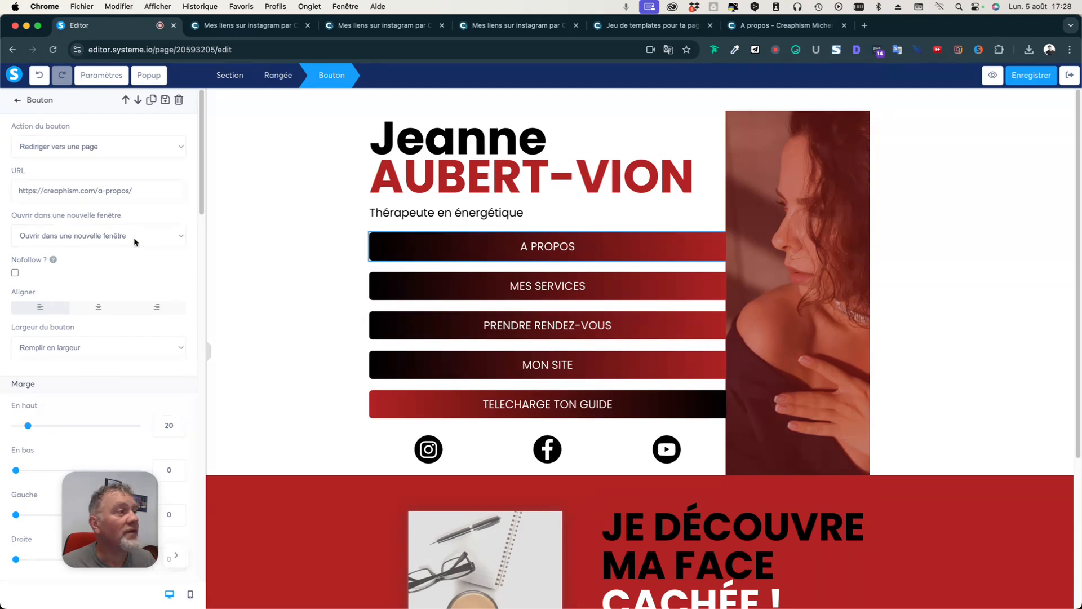
pyautogui.click(334, 290)
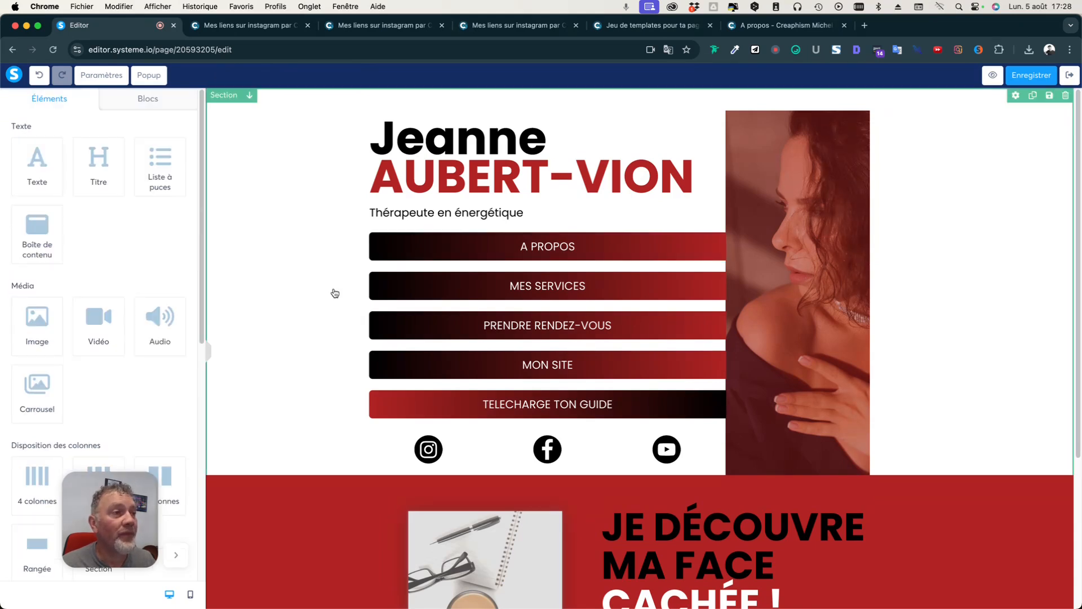
# Copy the creaphism Prestations page address and paste it as the MES SERVICES button's link.
pyautogui.click(502, 291)
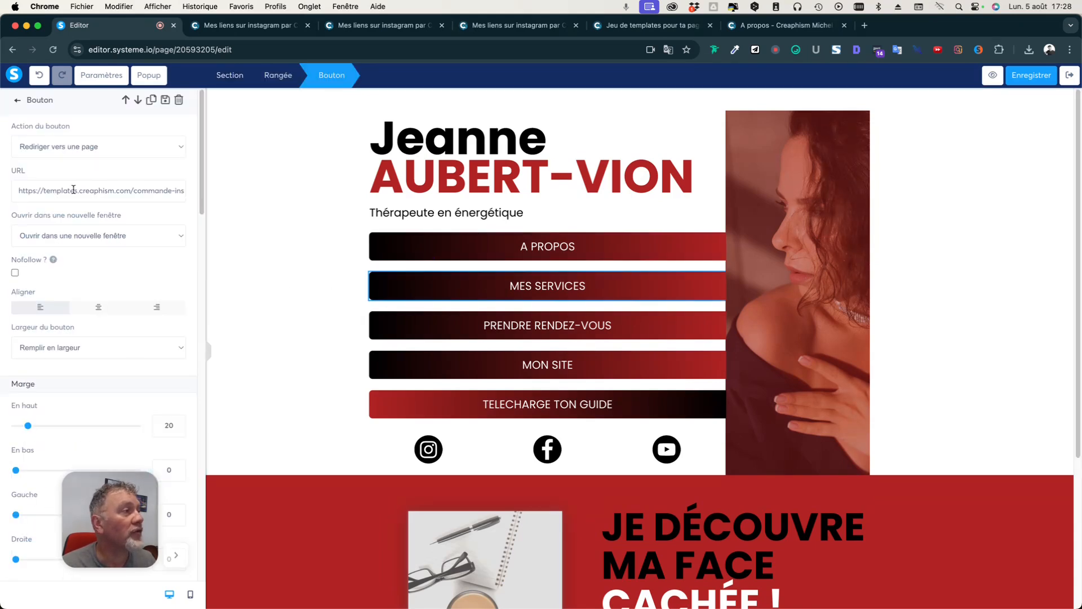
pyautogui.click(843, 32)
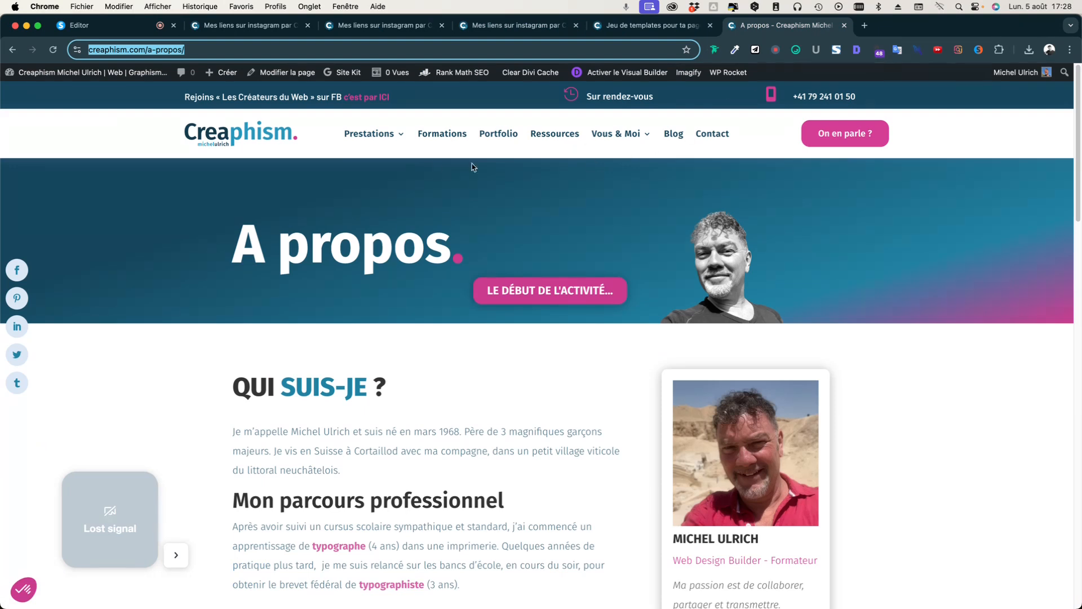
pyautogui.click(375, 137)
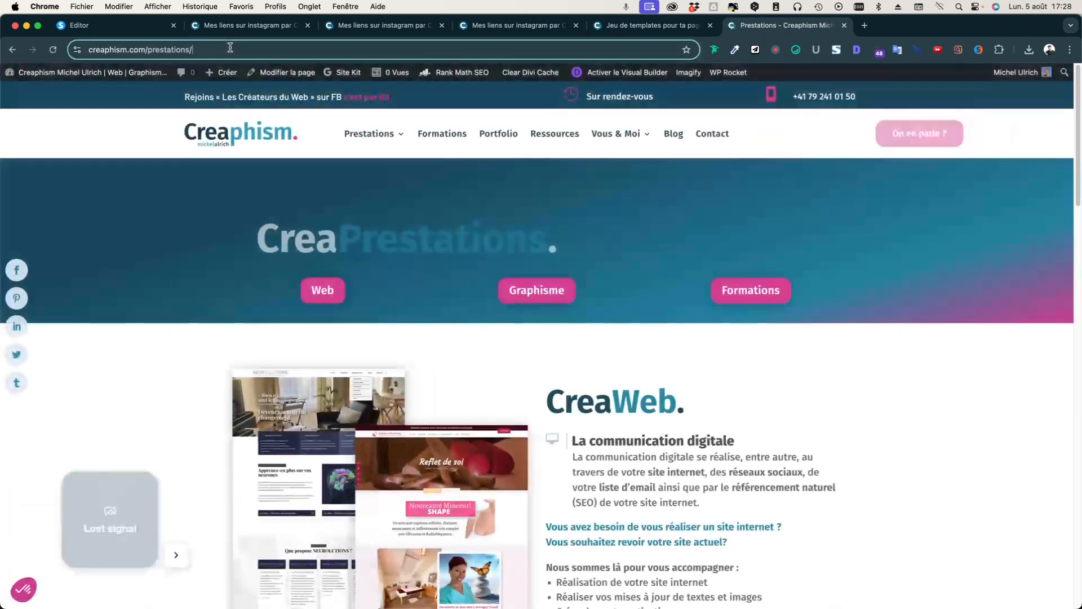
pyautogui.click(230, 47)
pyautogui.press('super+c')
pyautogui.click(113, 25)
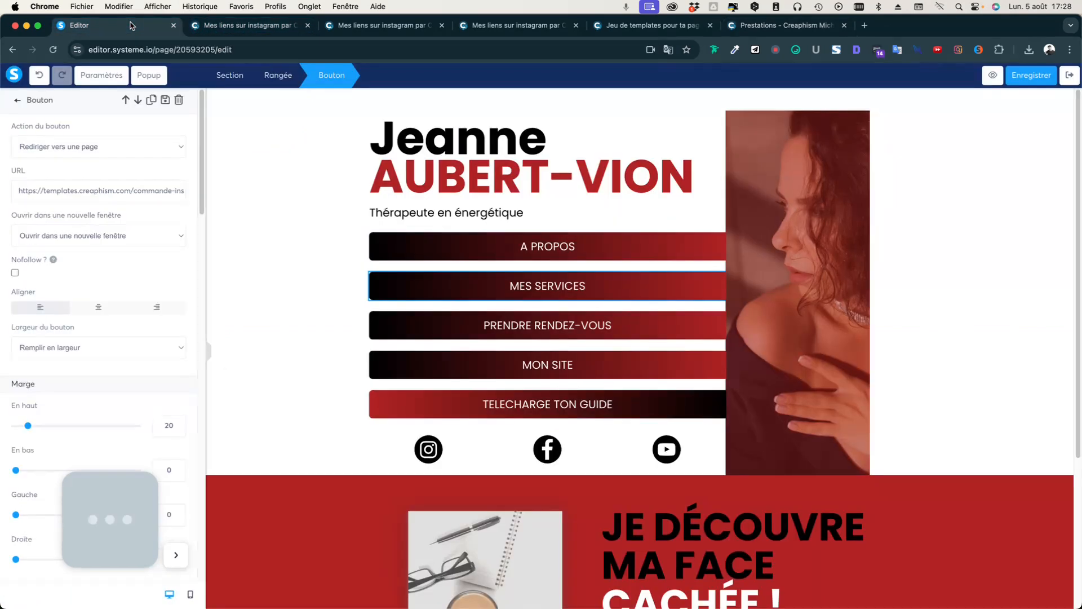
pyautogui.tripleClick(104, 190)
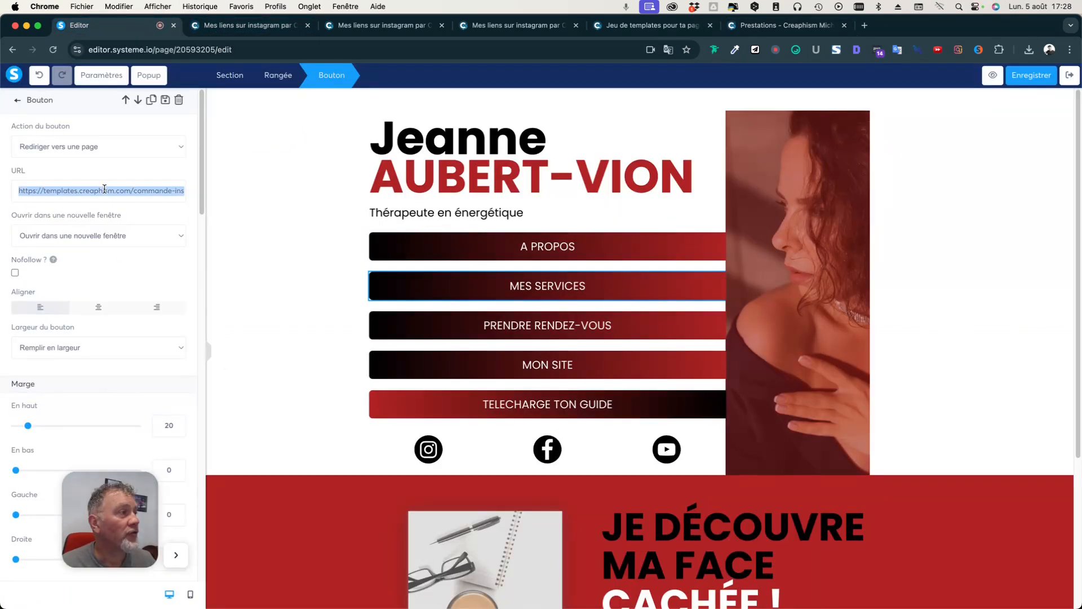
pyautogui.press('super+v')
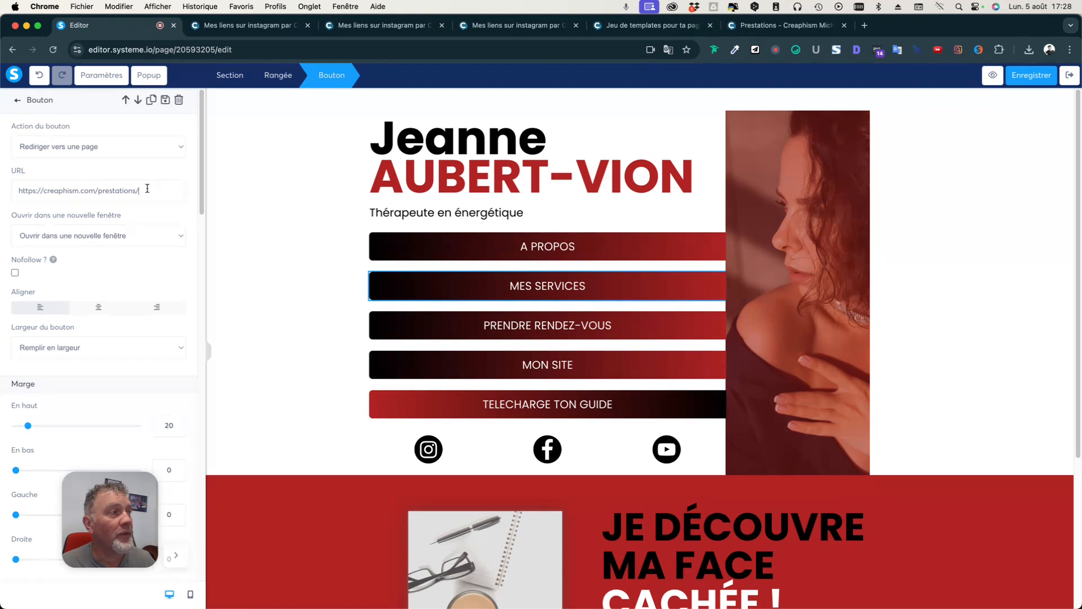
pyautogui.click(340, 277)
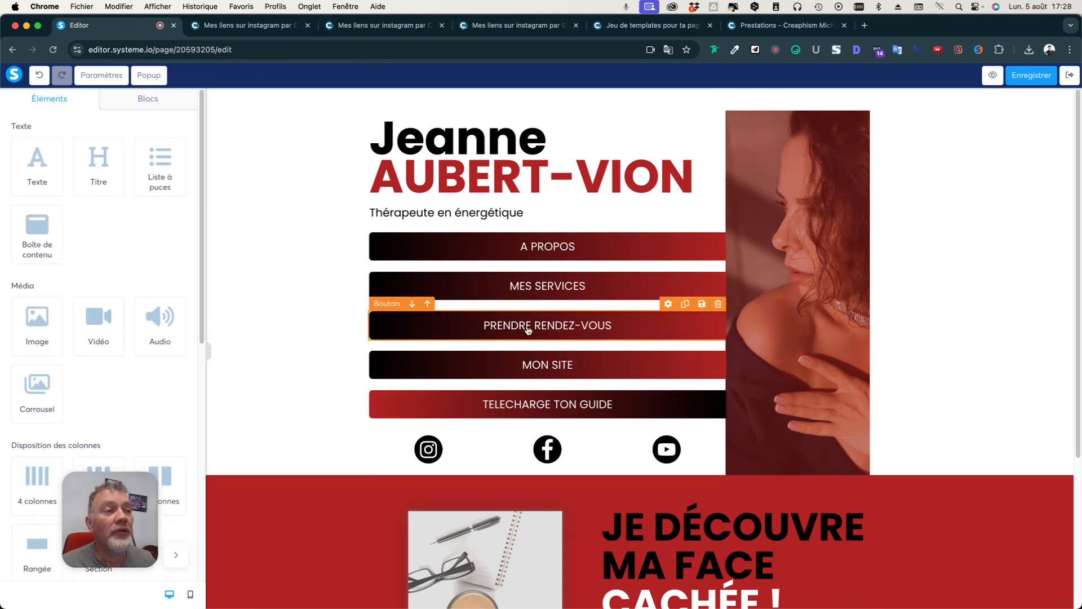
# Link PRENDRE RENDEZ-VOUS to the copied creaphism.com/contact-creaphism/#appeldecouverte page address.
pyautogui.click(529, 330)
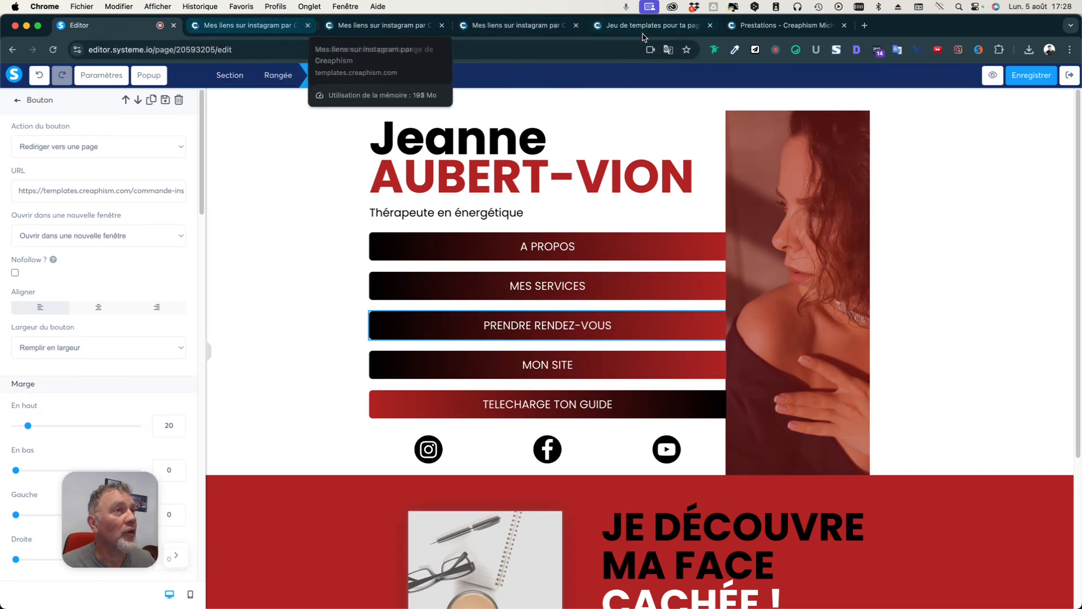
pyautogui.click(784, 26)
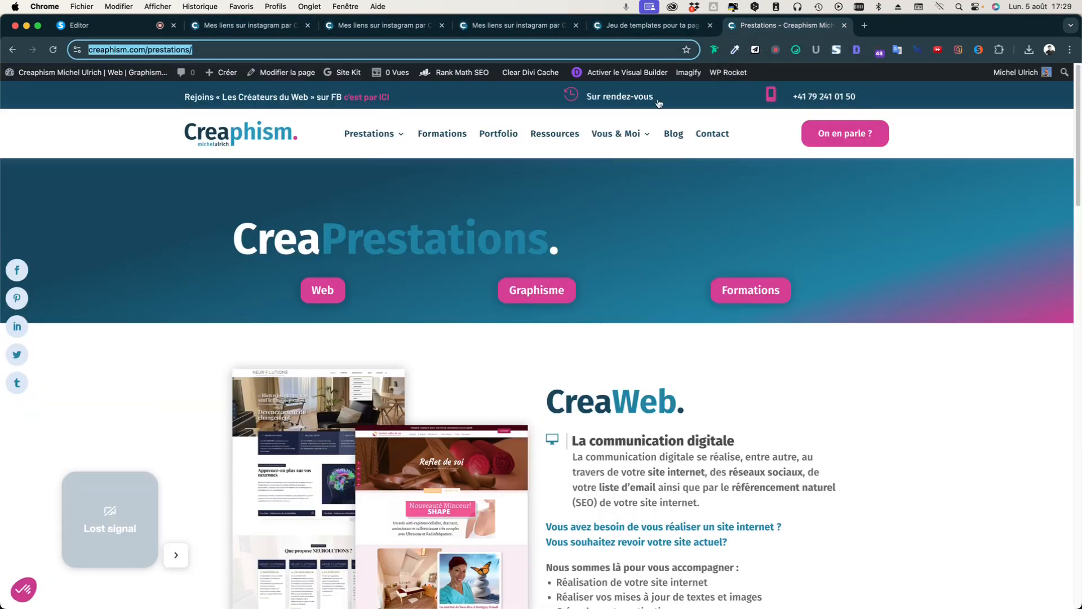
pyautogui.click(830, 141)
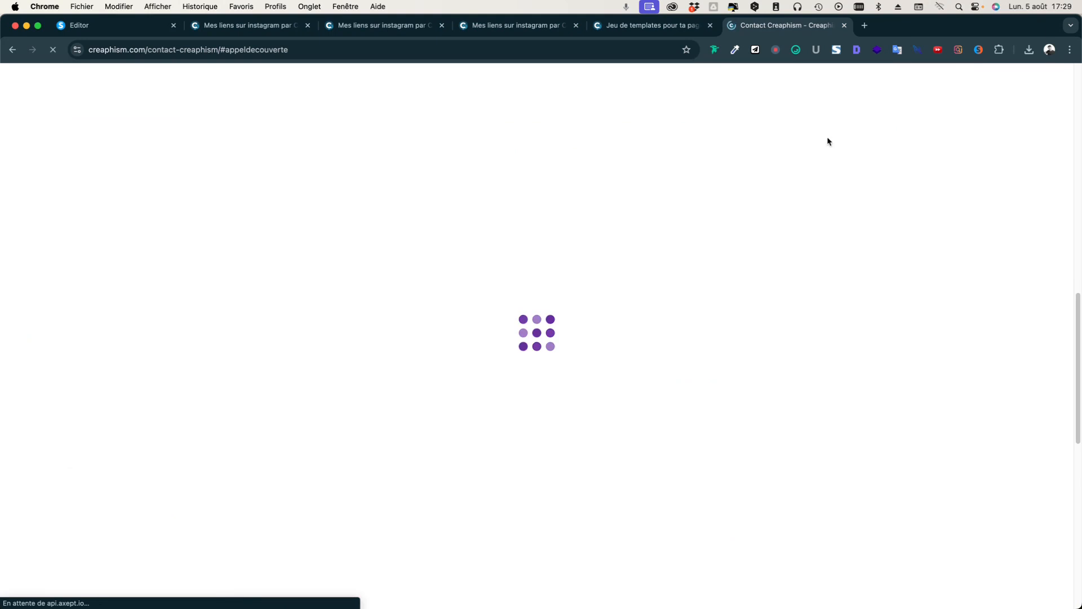
pyautogui.click(321, 46)
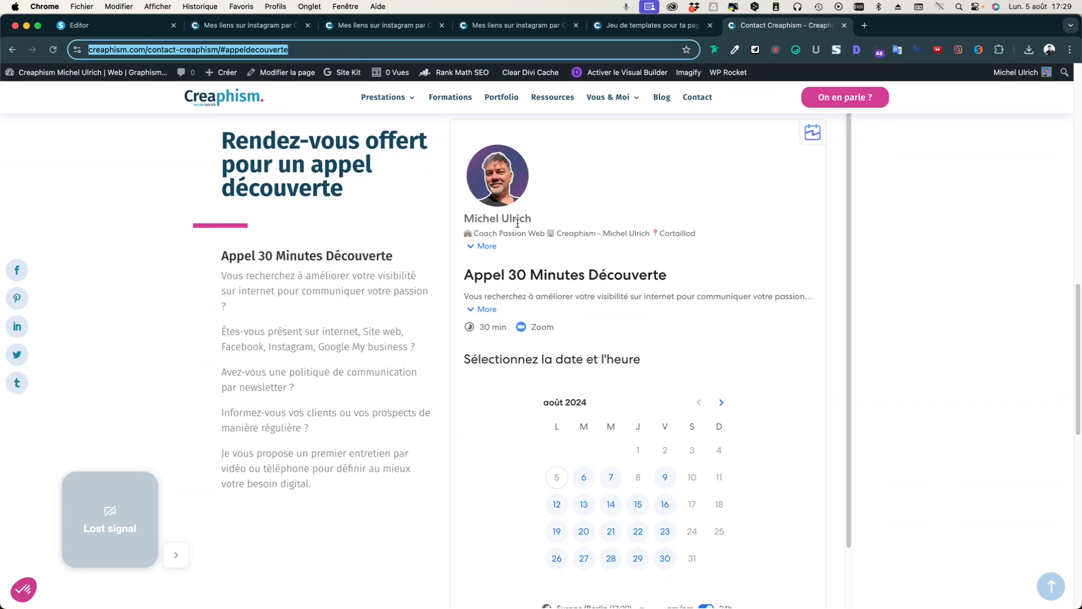
pyautogui.click(248, 25)
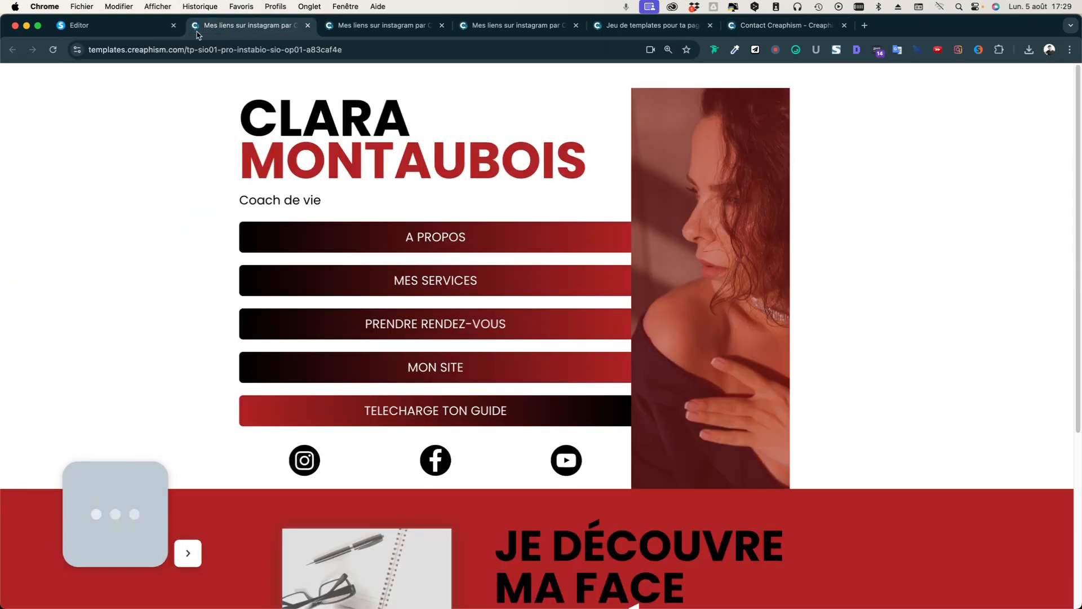
pyautogui.click(120, 29)
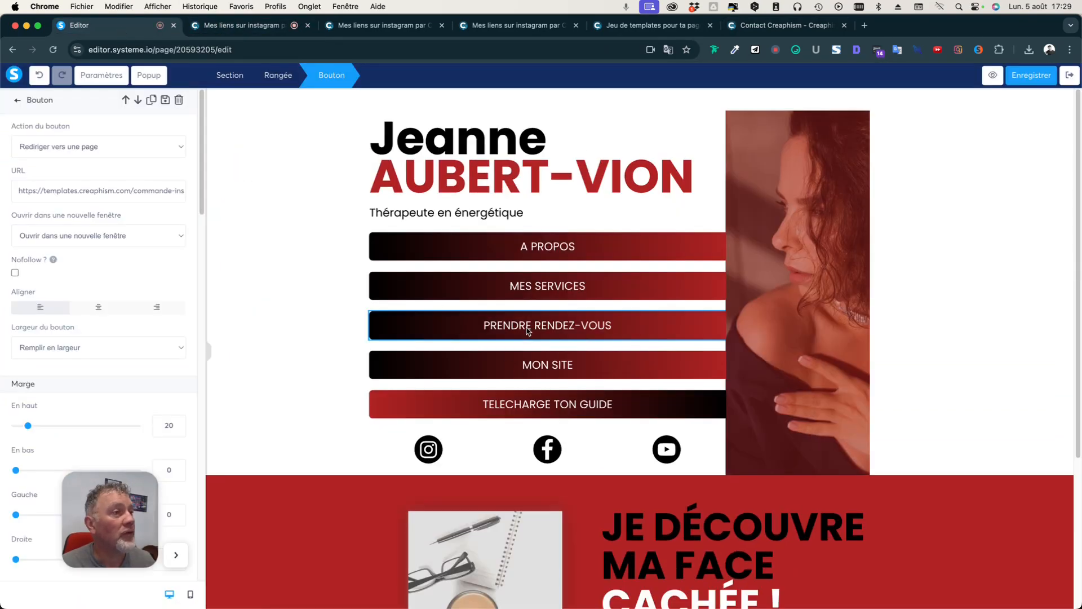
pyautogui.tripleClick(121, 192)
pyautogui.press('super+v')
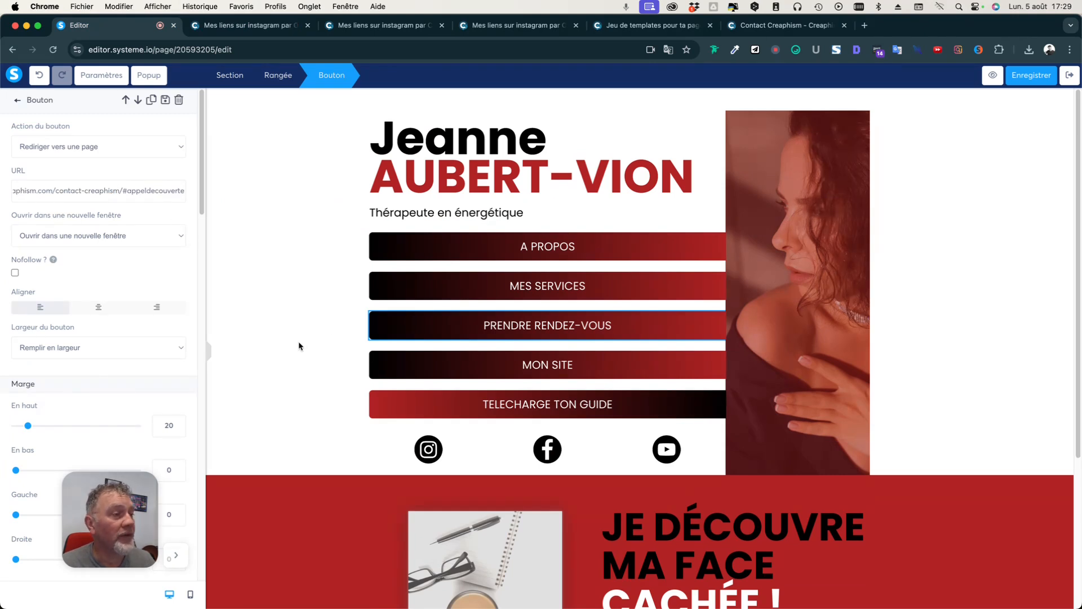
# Paste the same contact page address into the MON SITE button's link.
pyautogui.click(502, 372)
pyautogui.tripleClick(112, 192)
pyautogui.press('super+v')
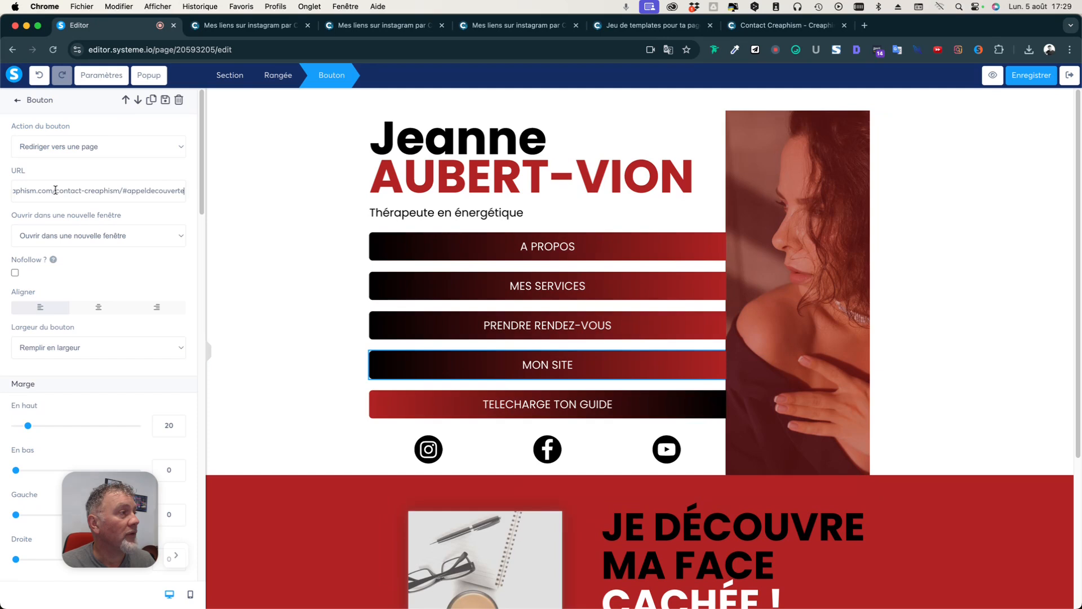
pyautogui.moveTo(55, 190); pyautogui.dragTo(245, 211)
pyautogui.press('BackSpace')
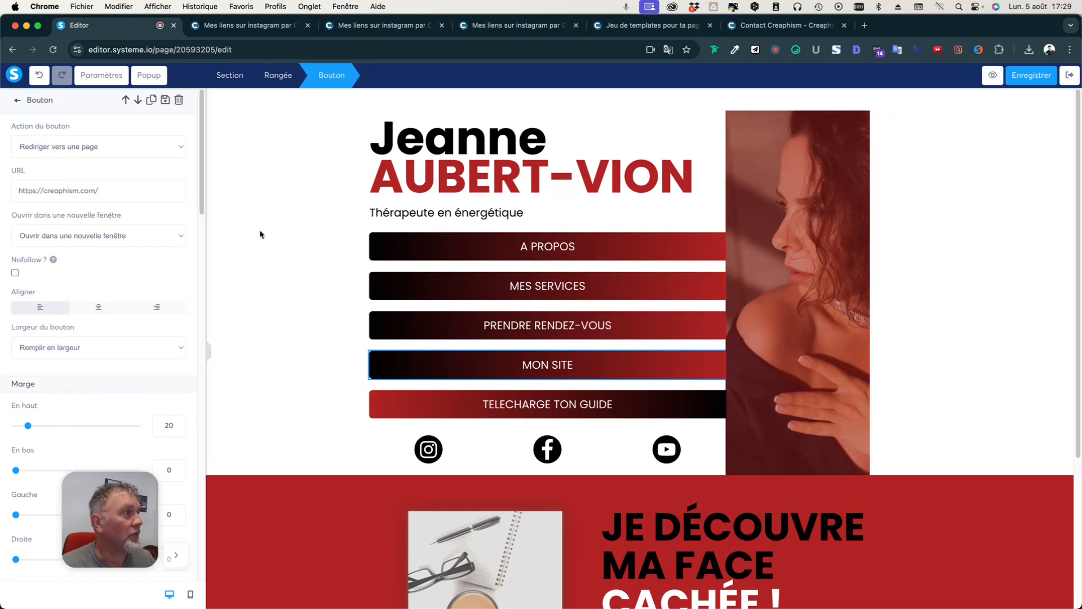
pyautogui.click(279, 275)
# Select the TELECHARGE TON GUIDE button and grab the templates sales page address.
pyautogui.click(560, 410)
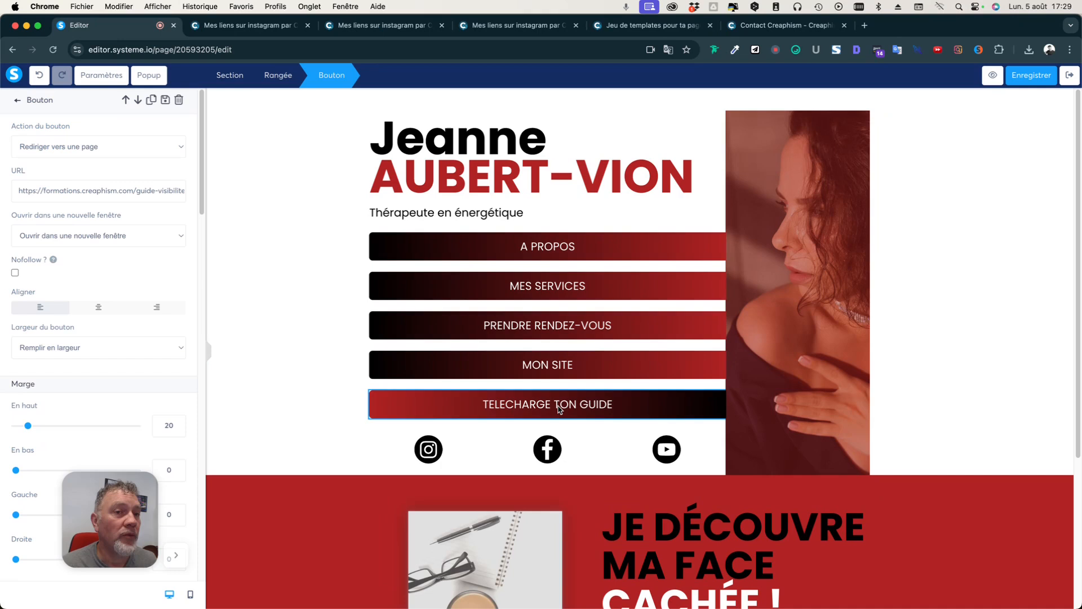
pyautogui.click(381, 26)
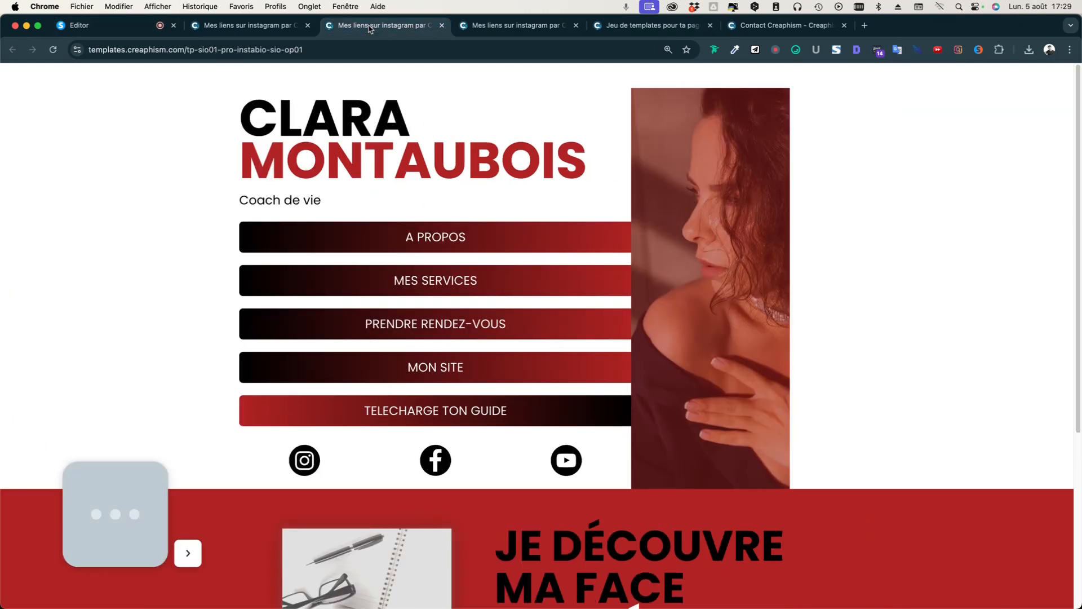
pyautogui.click(471, 30)
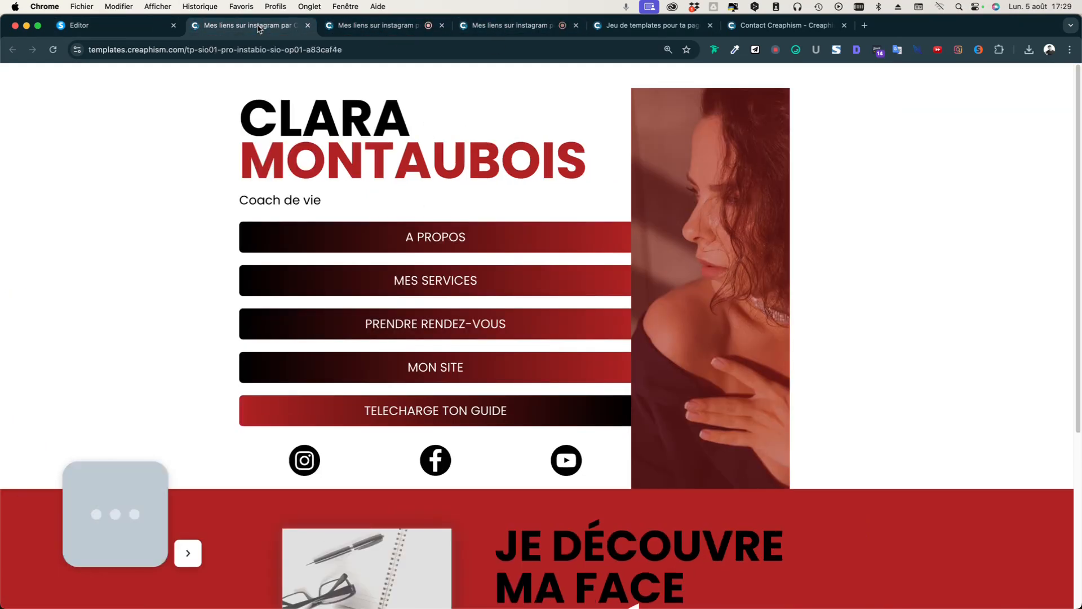
pyautogui.click(612, 27)
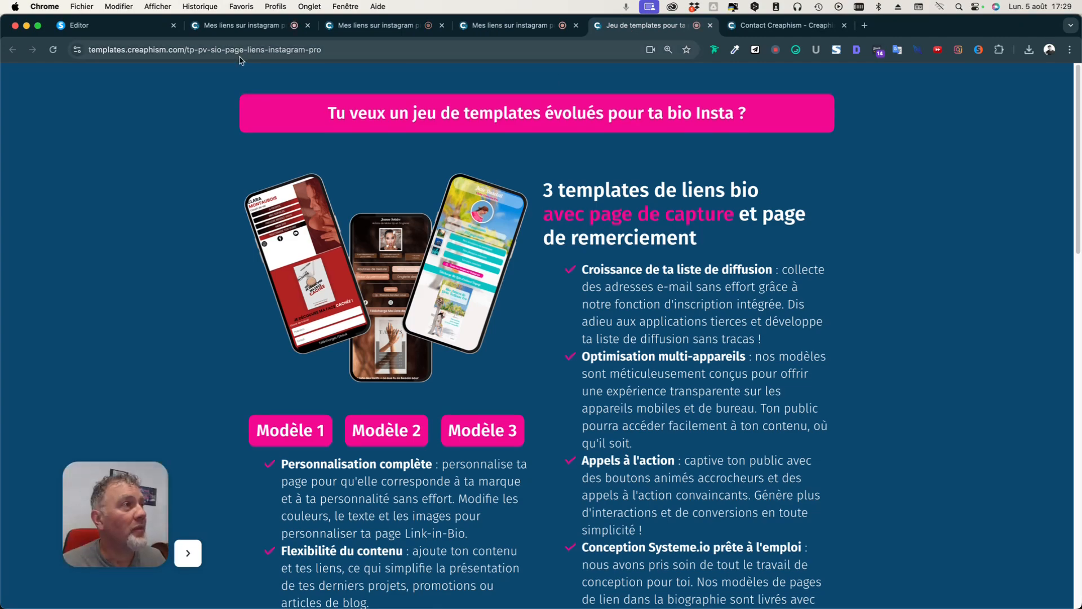
pyautogui.click(354, 53)
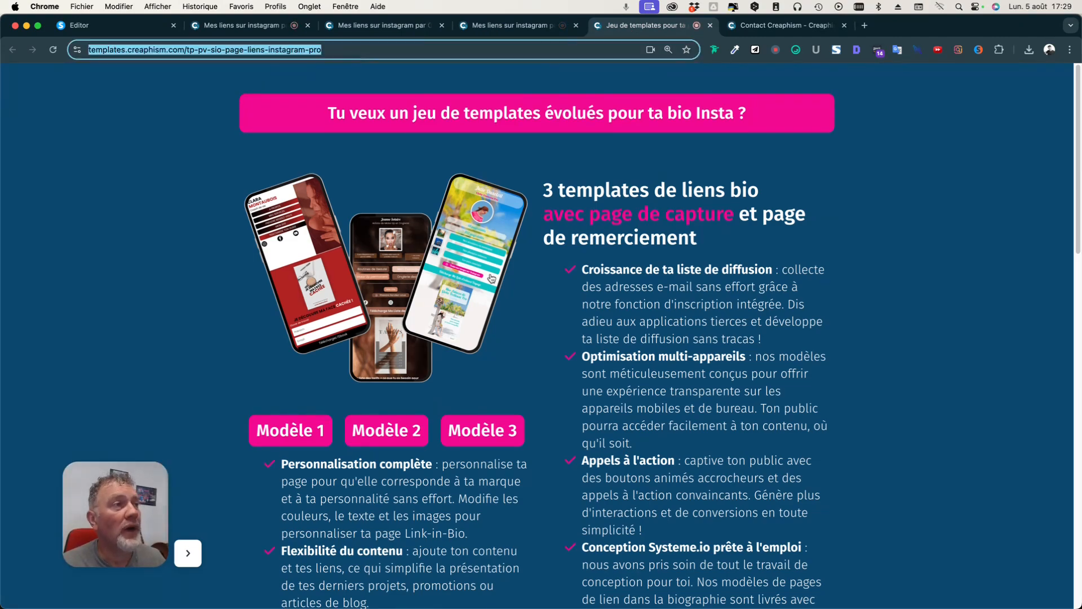
pyautogui.scroll(-6, 552, 282)
pyautogui.scroll(-6, 552, 282)
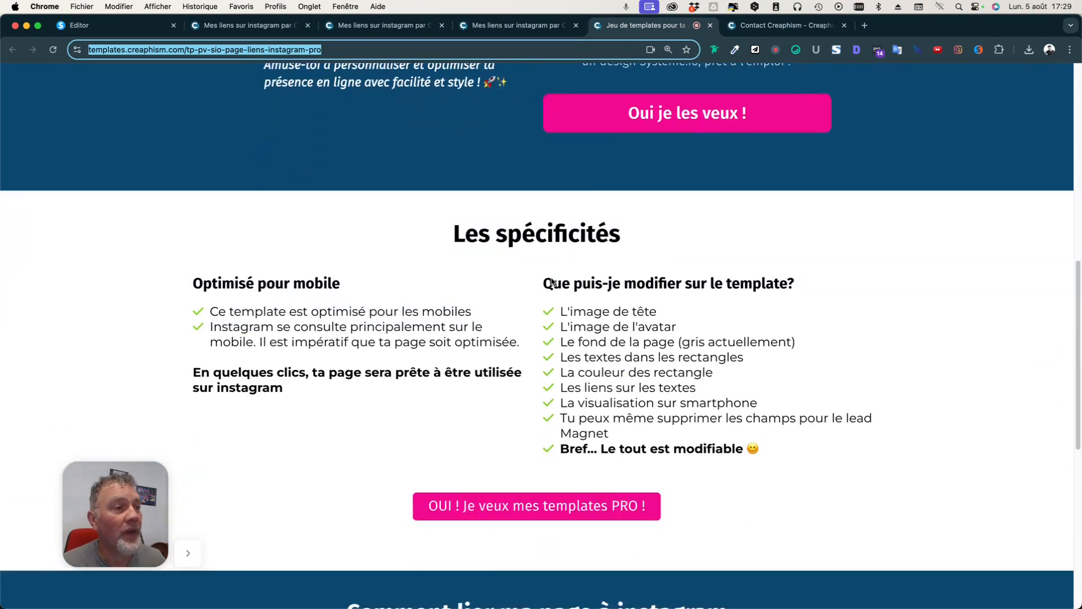
pyautogui.scroll(12, 552, 282)
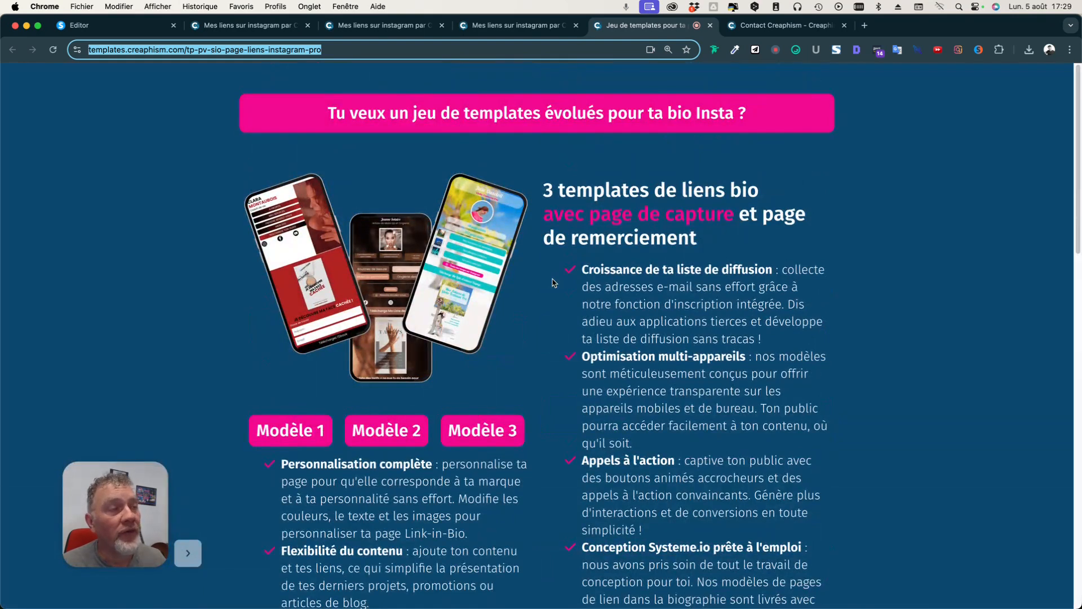
pyautogui.click(115, 26)
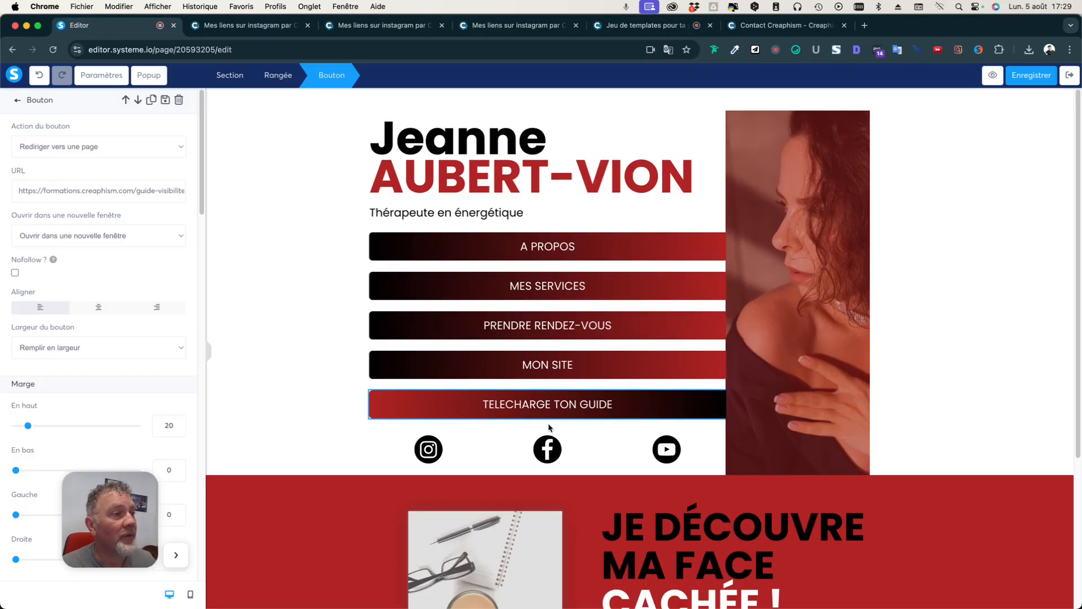
# Replace the guide button's link with the templates.creaphism.com sales page address.
pyautogui.doubleClick(105, 190)
pyautogui.hotkey('ctrl', 'a')
pyautogui.write('https://formations.creaphism.com/tp-pv-sio-page-liens-instagram-pro')
pyautogui.click(226, 243)
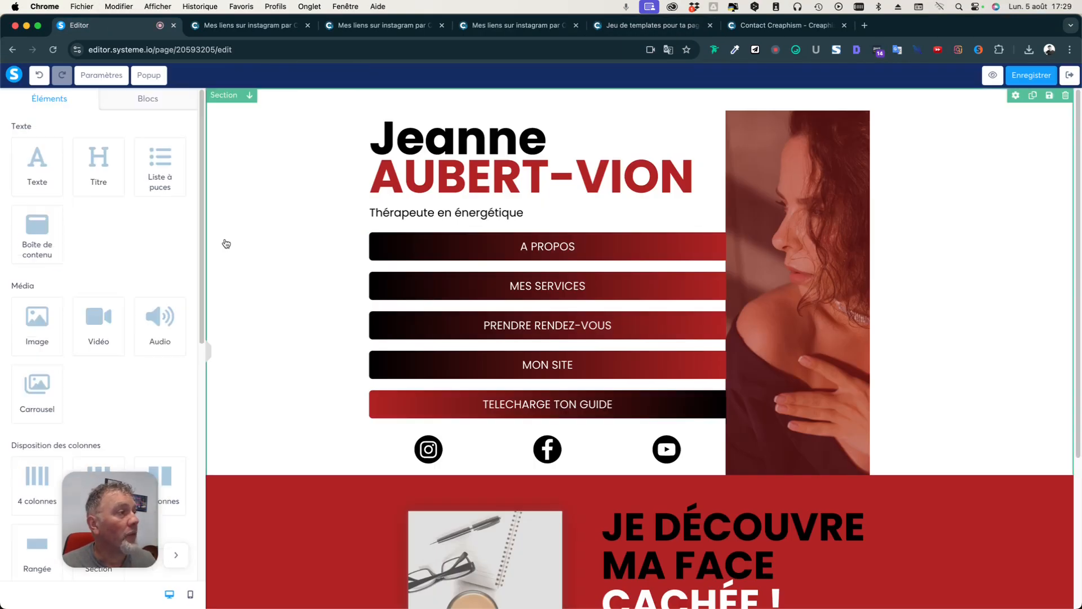
pyautogui.click(552, 418)
pyautogui.click(565, 407)
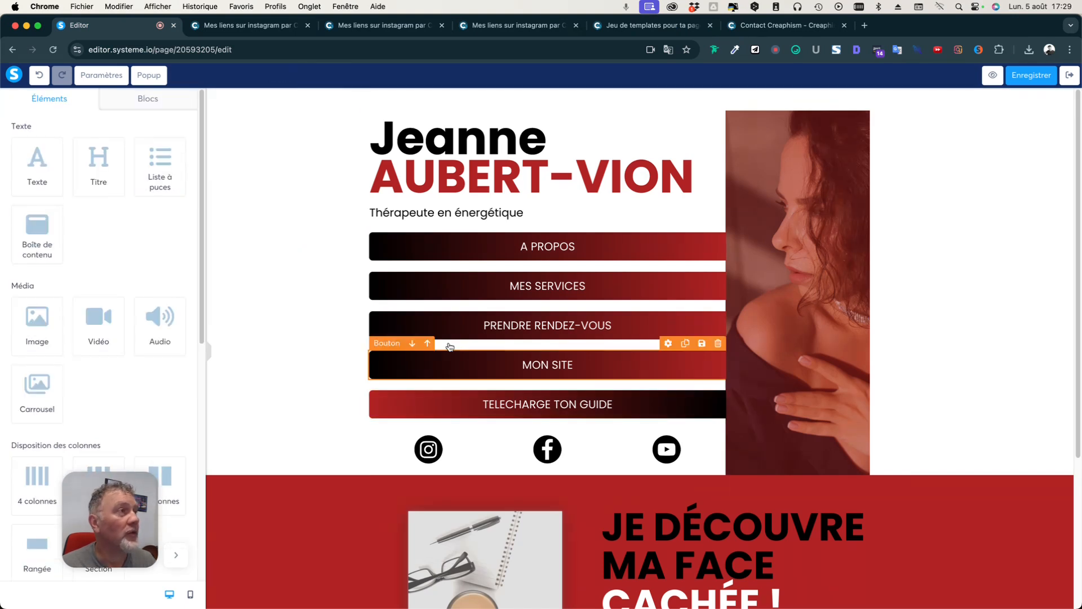
# Change the guide button's label to 'TELECHARGE TES TEMPLATES'.
pyautogui.click(499, 409)
pyautogui.scroll(-10, 116, 270)
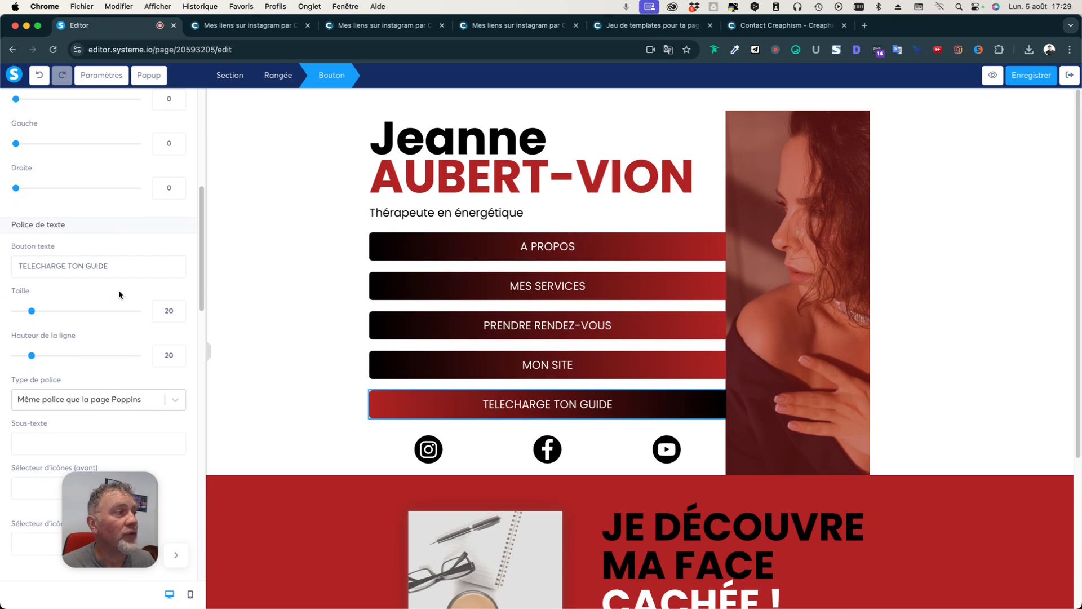
pyautogui.moveTo(72, 267); pyautogui.dragTo(190, 277)
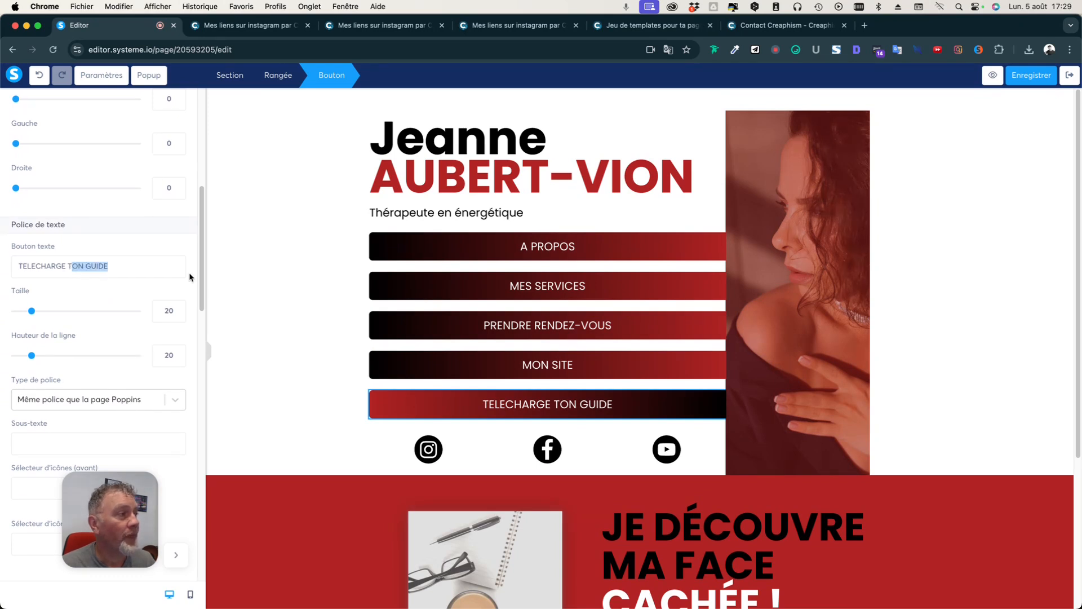
pyautogui.write('ES TEMPLATES')
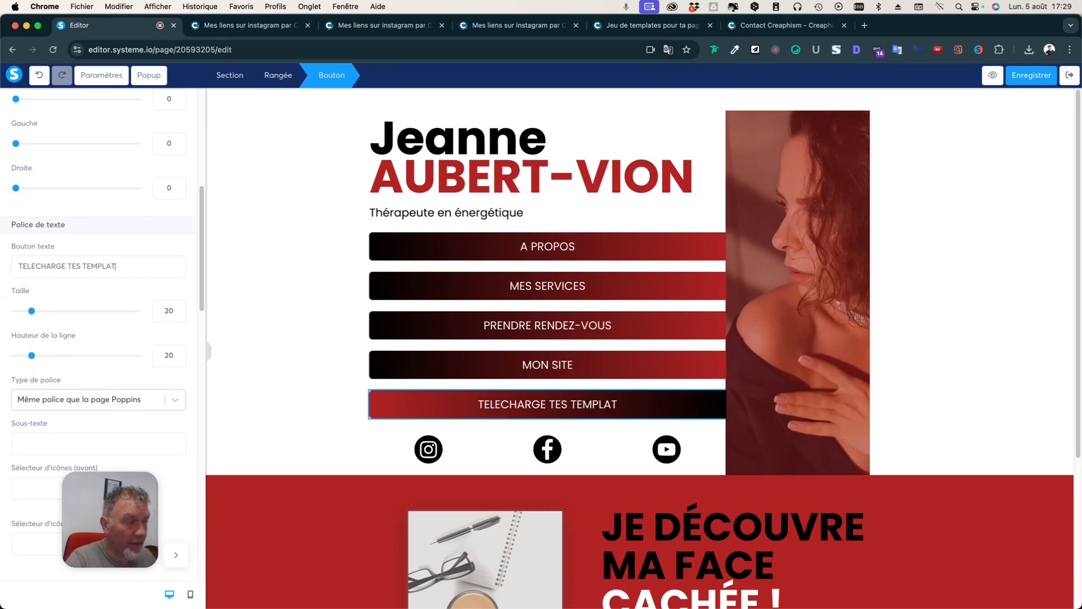
pyautogui.click(252, 356)
pyautogui.click(368, 444)
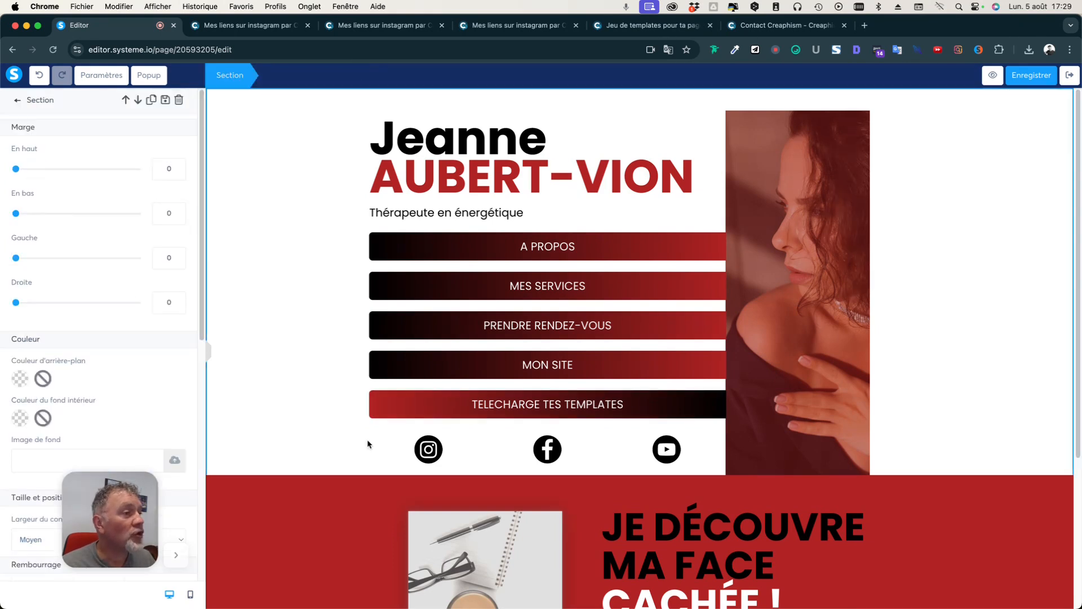
pyautogui.click(435, 456)
pyautogui.click(428, 455)
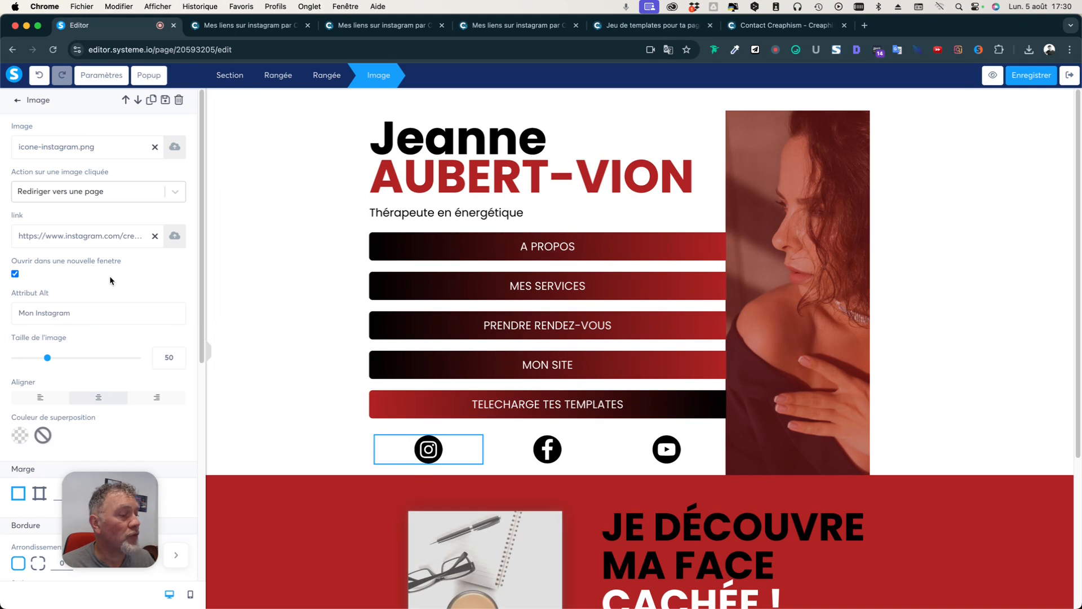
pyautogui.moveTo(74, 235); pyautogui.dragTo(151, 244)
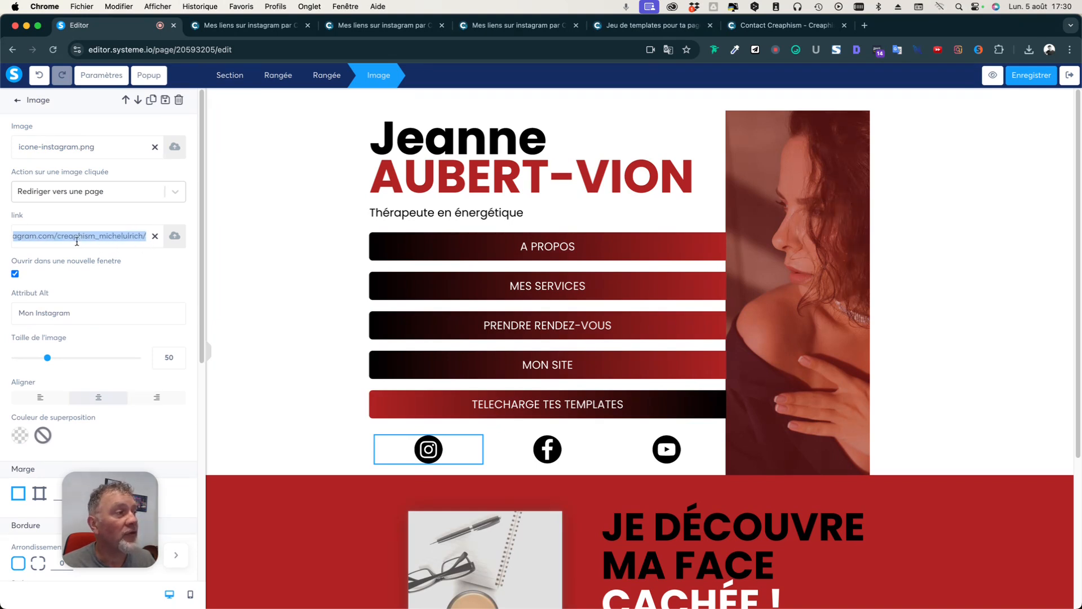
pyautogui.click(234, 290)
pyautogui.click(427, 434)
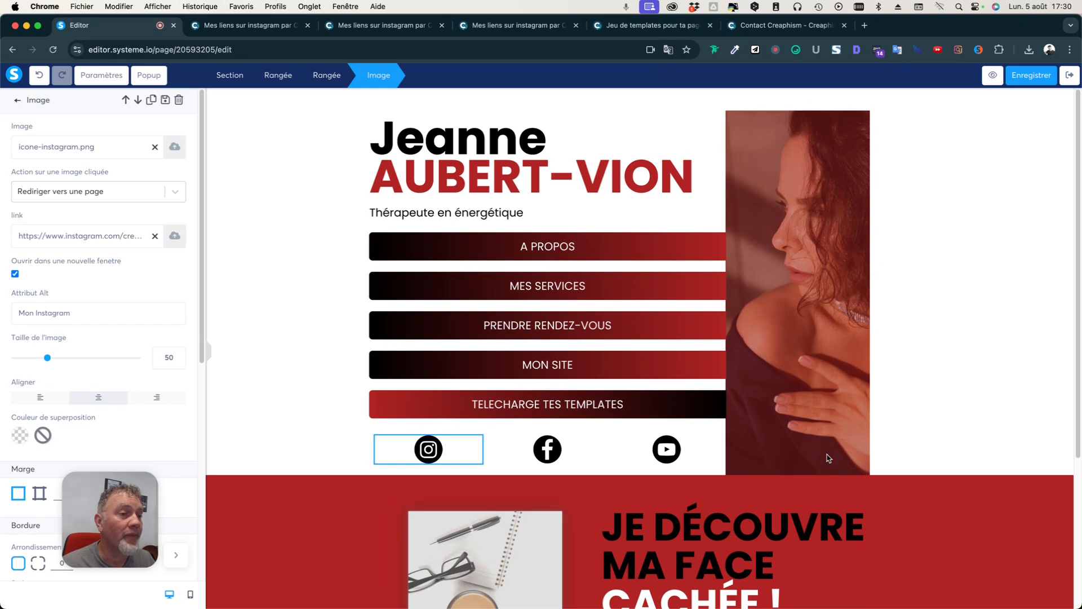
# Select the portrait photo and pick the mother cat picture from the Vos images library.
pyautogui.click(804, 404)
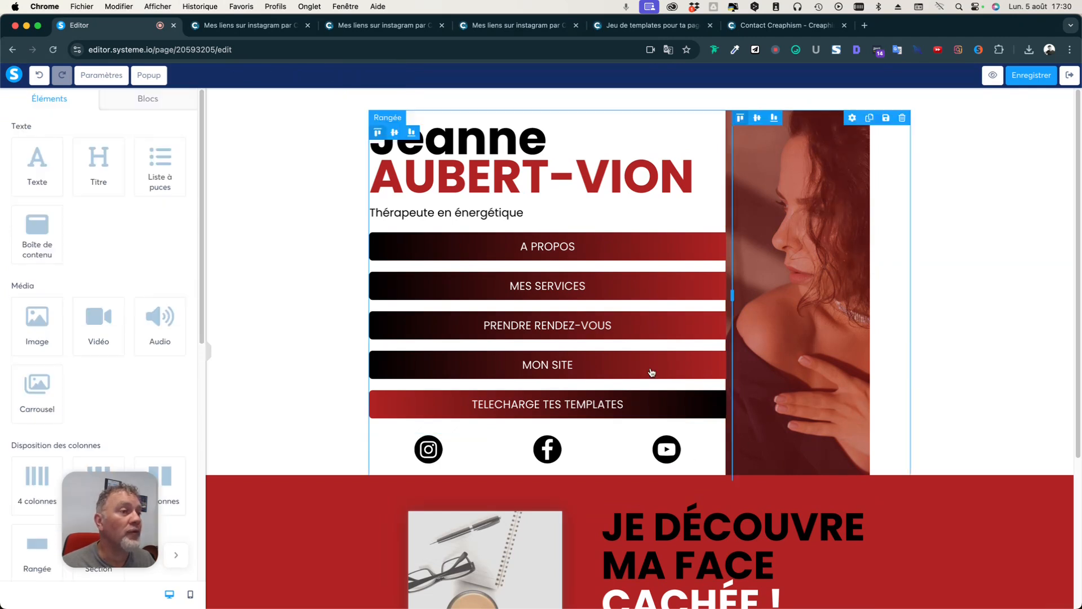
pyautogui.click(818, 252)
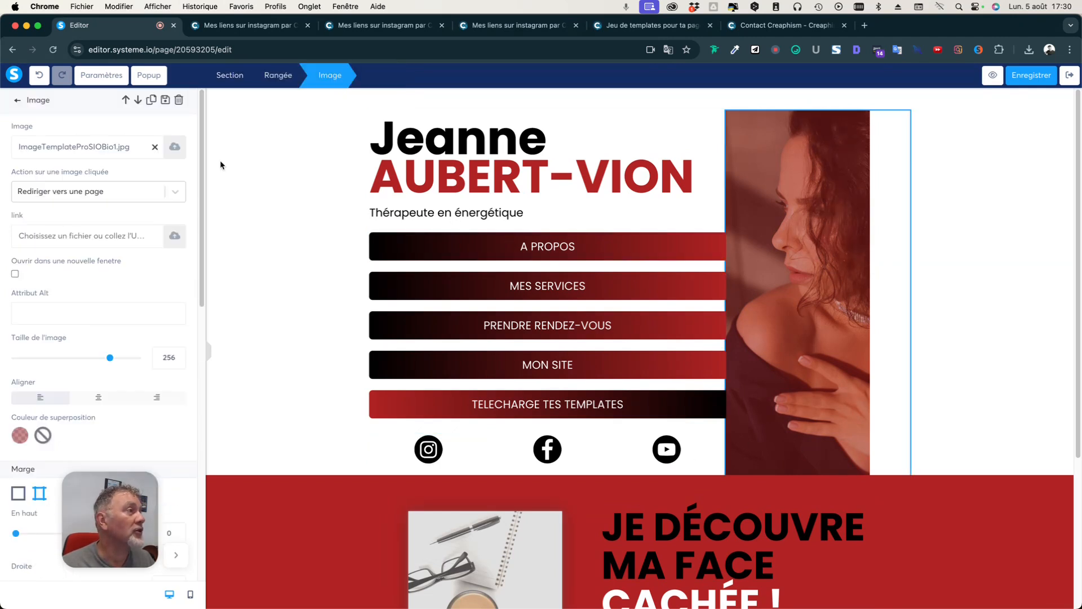
pyautogui.click(174, 148)
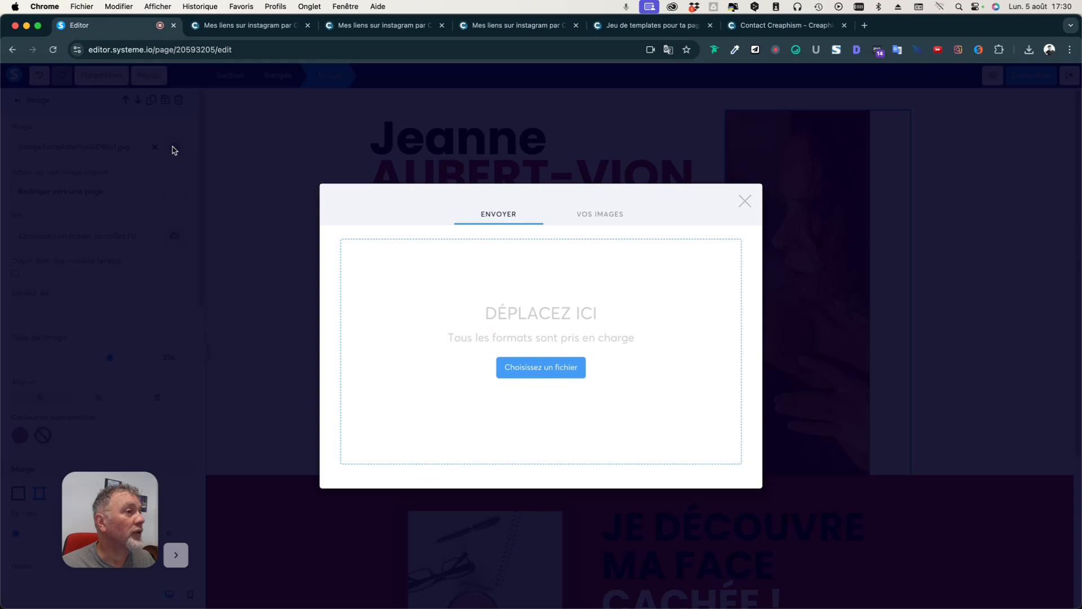
pyautogui.click(604, 217)
pyautogui.scroll(-3, 517, 355)
pyautogui.scroll(-10, 517, 356)
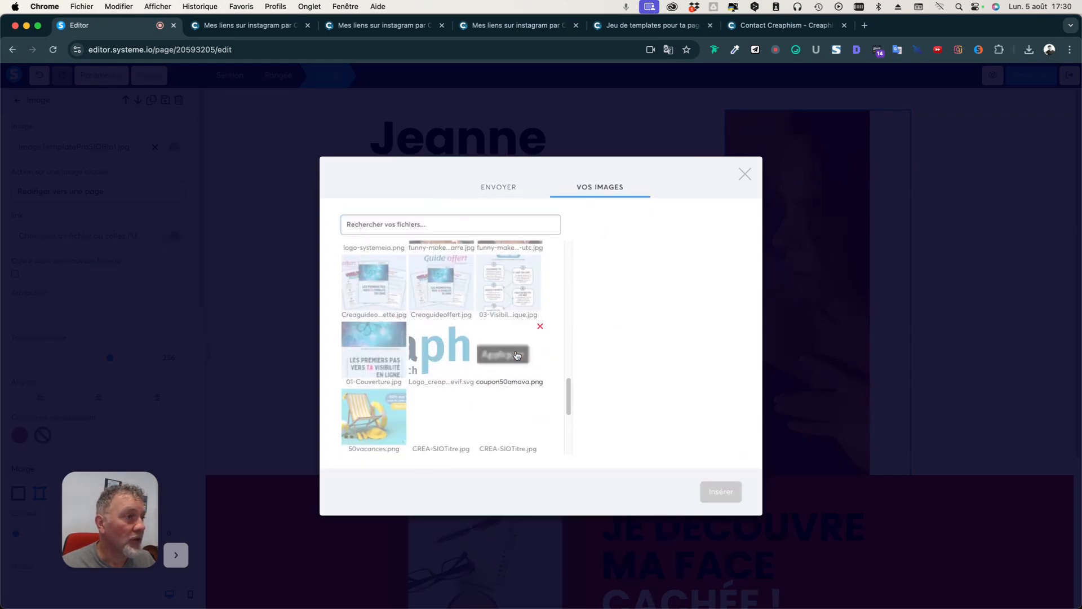
pyautogui.scroll(-10, 517, 355)
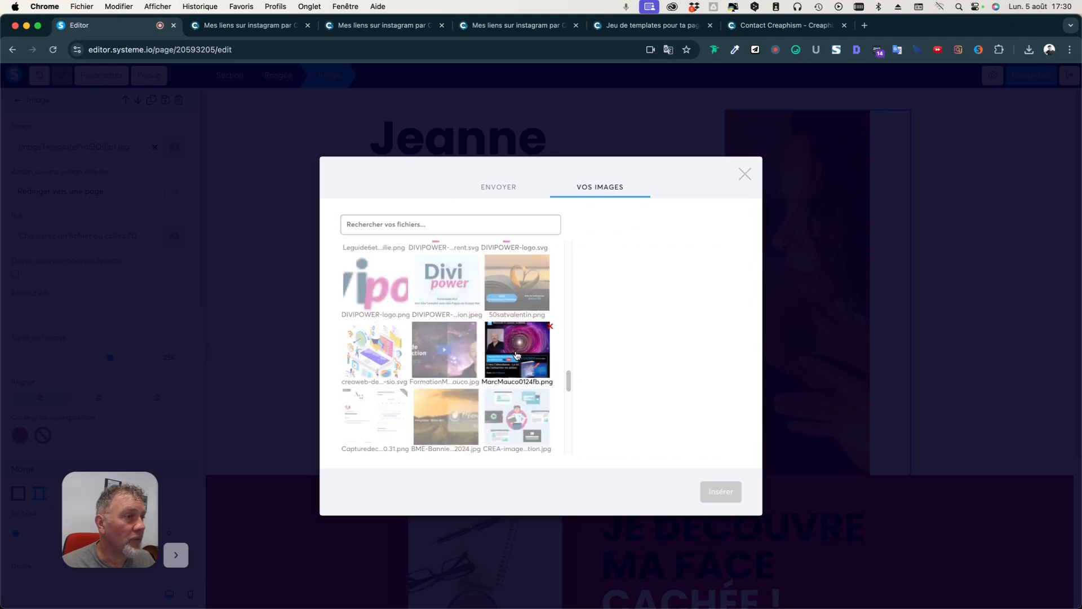
pyautogui.scroll(-10, 517, 355)
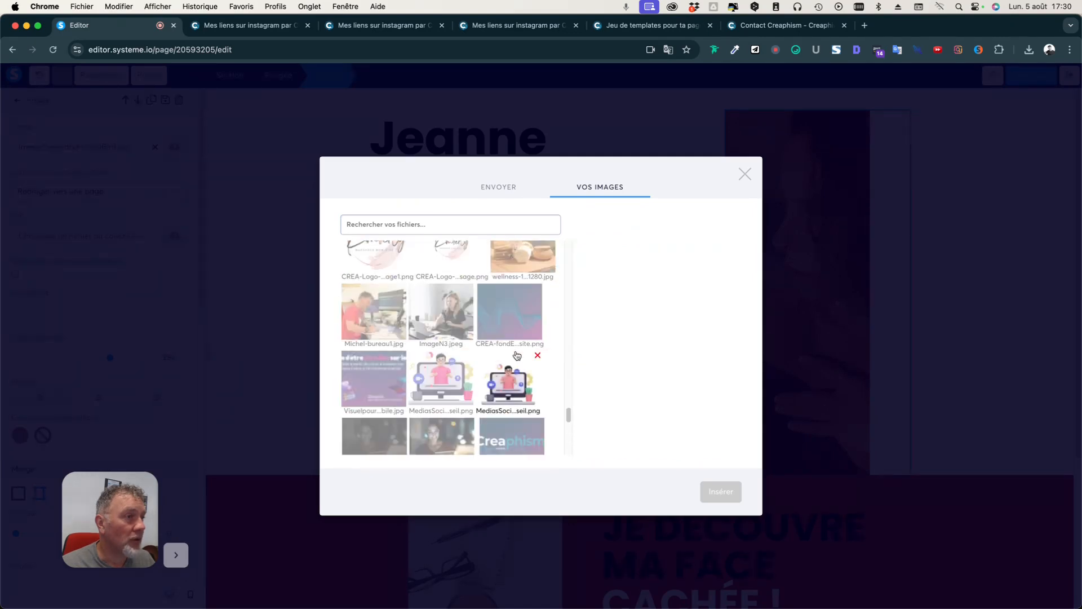
pyautogui.scroll(-2, 517, 355)
pyautogui.scroll(2, 517, 355)
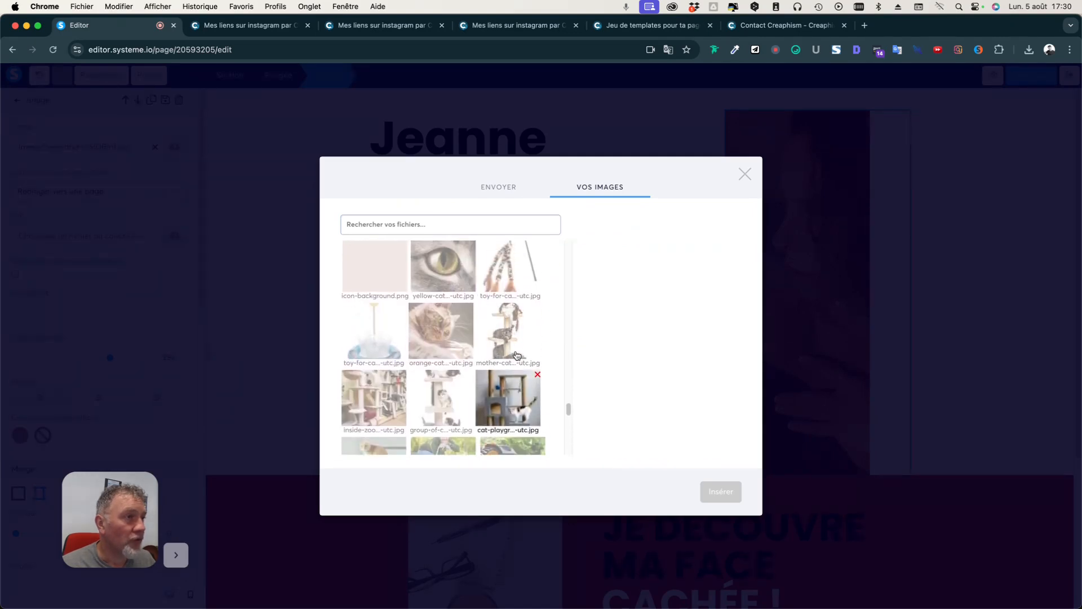
pyautogui.scroll(2, 517, 355)
pyautogui.scroll(-2, 517, 355)
pyautogui.click(509, 327)
# Insert the mother cat photo in place of the portrait, keeping its size at 328.
pyautogui.click(721, 493)
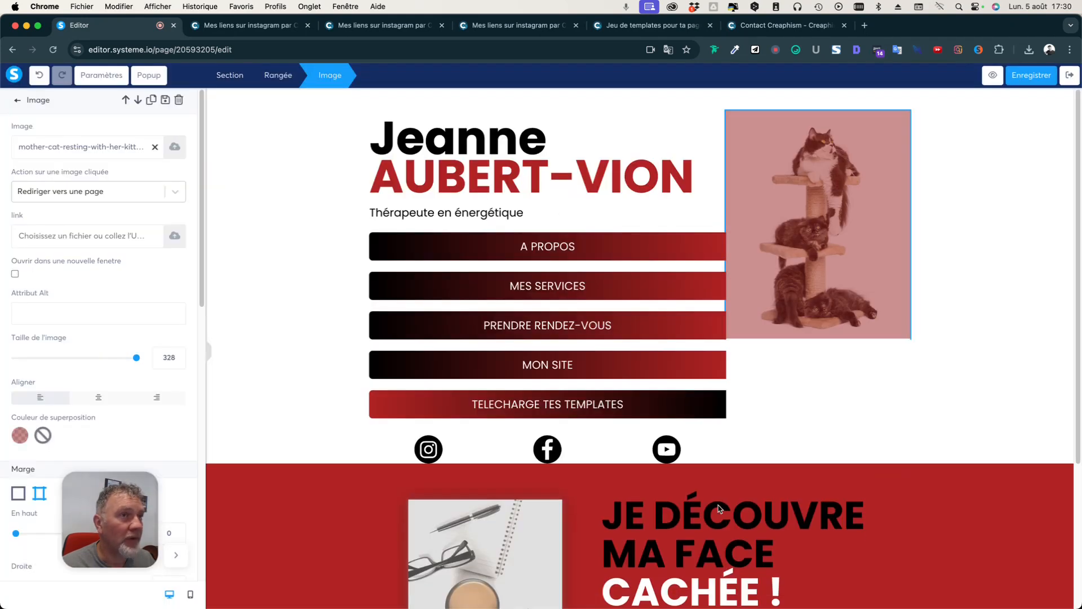
pyautogui.click(844, 275)
pyautogui.click(844, 276)
pyautogui.click(844, 279)
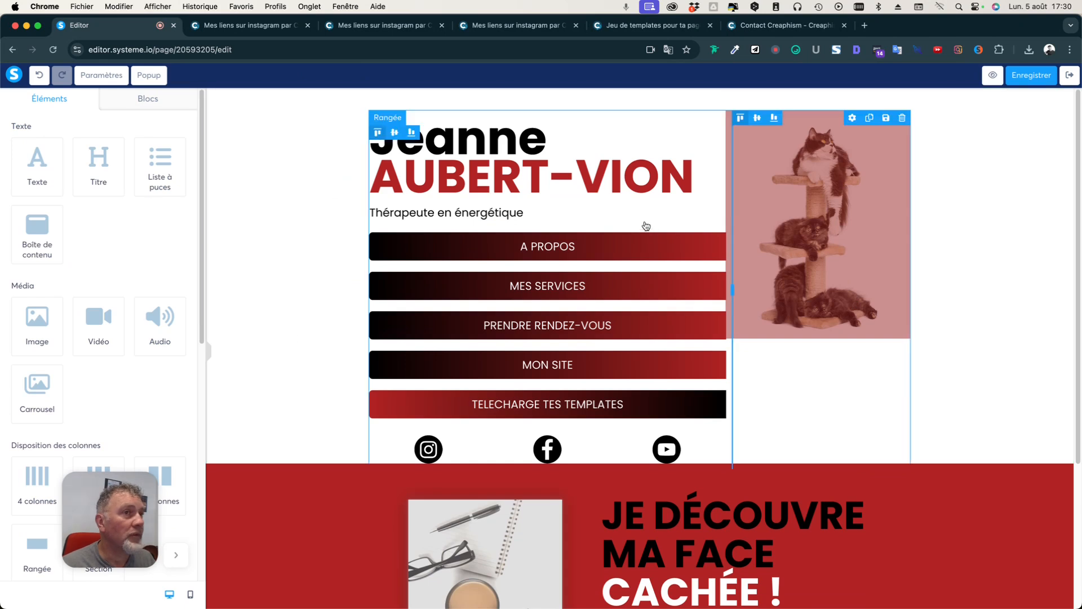
pyautogui.click(742, 256)
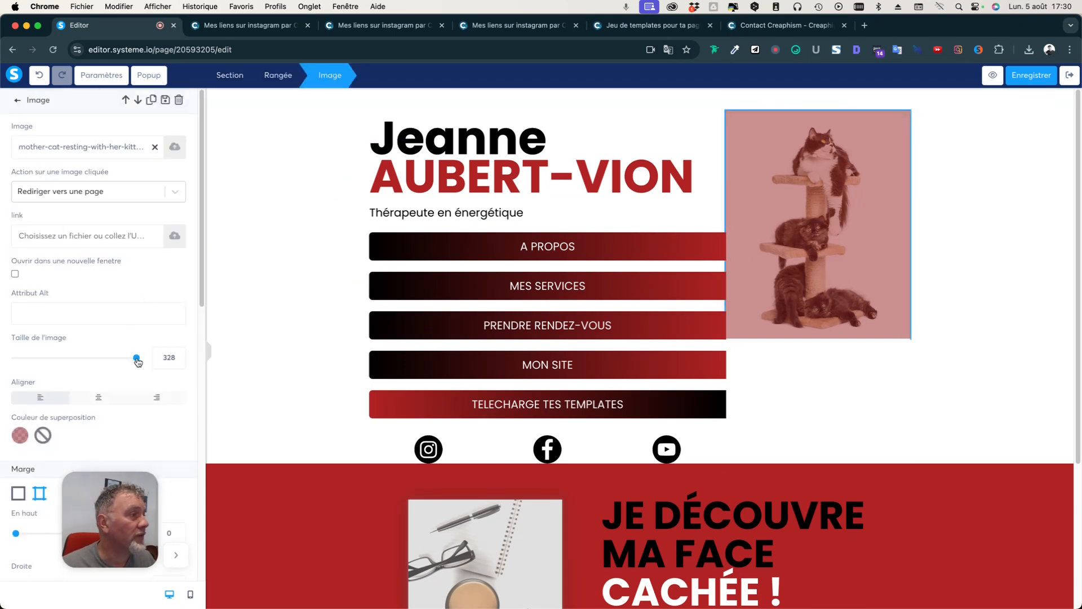
pyautogui.moveTo(136, 361); pyautogui.dragTo(186, 360)
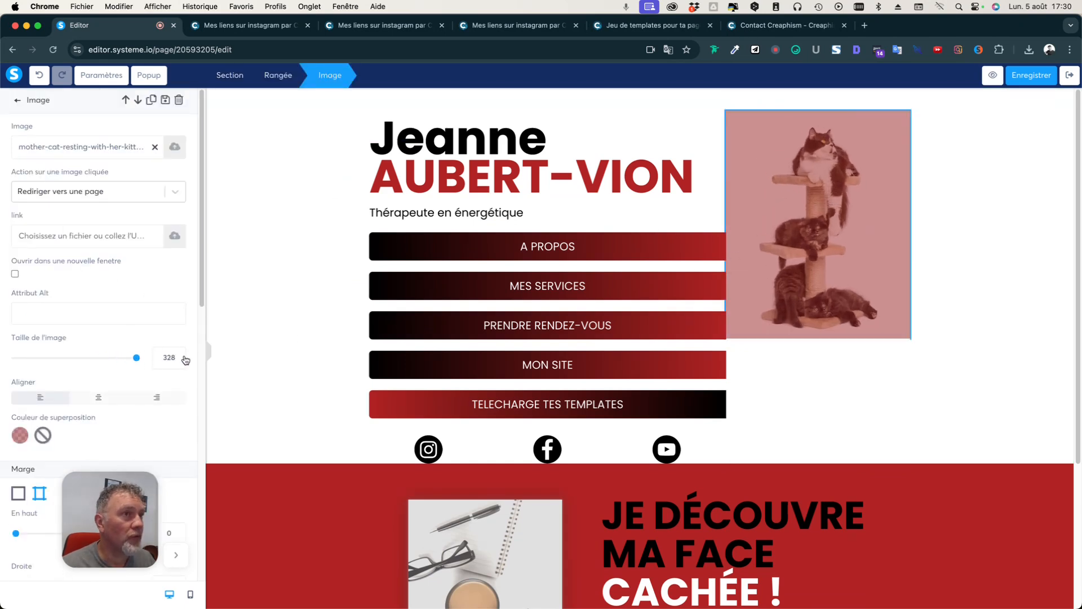
# Try green overlay tints on the cat photo, then clear the overlay colour entirely.
pyautogui.click(19, 436)
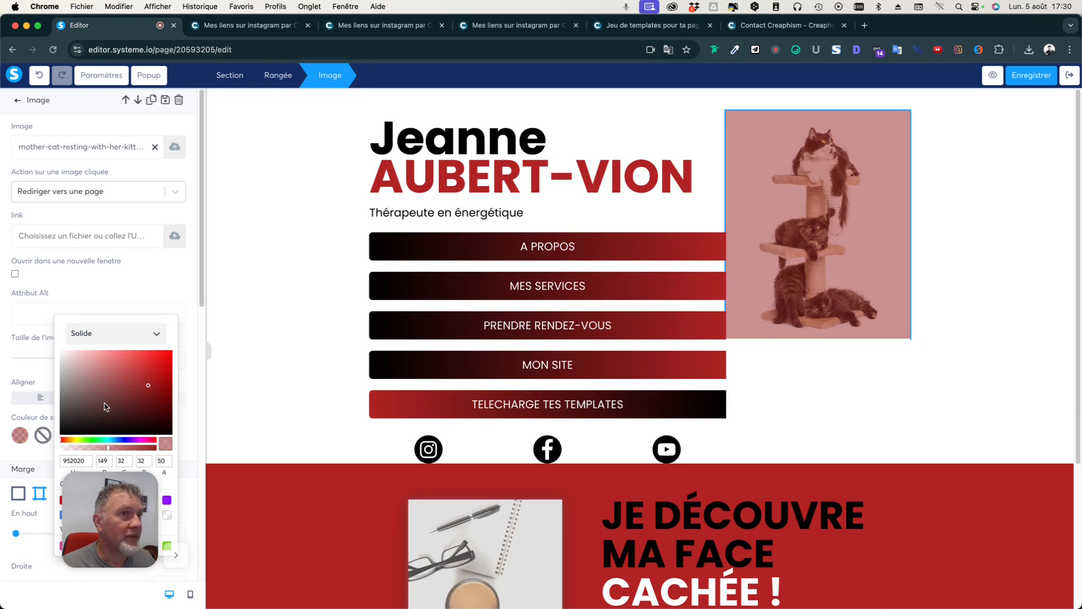
pyautogui.click(91, 439)
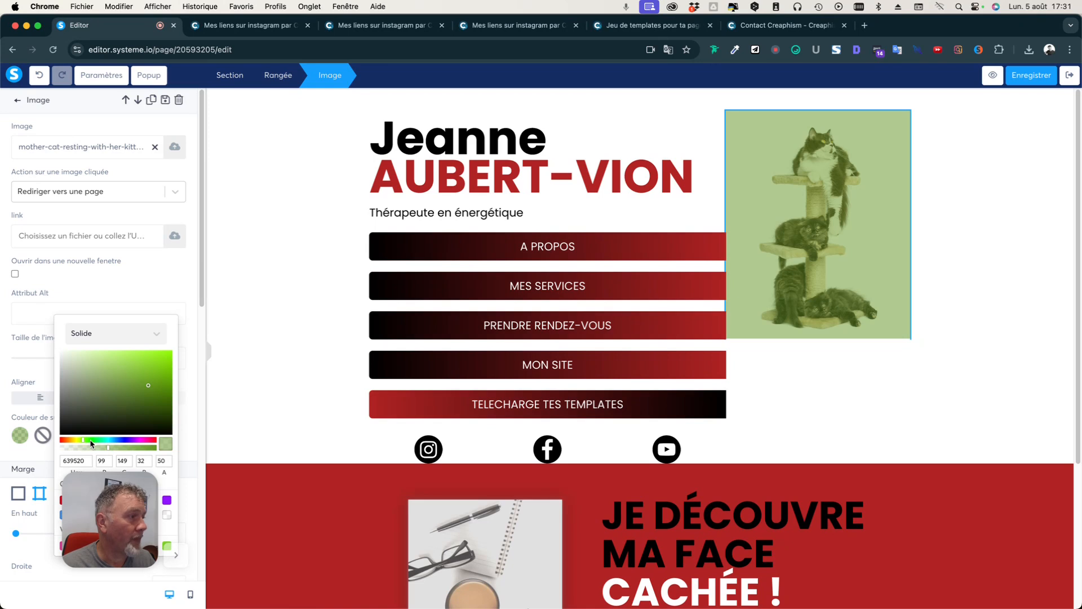
pyautogui.moveTo(159, 402)
pyautogui.mouseDown()
pyautogui.moveTo(171, 410)
pyautogui.moveTo(149, 340)
pyautogui.moveTo(174, 368)
pyautogui.mouseUp()
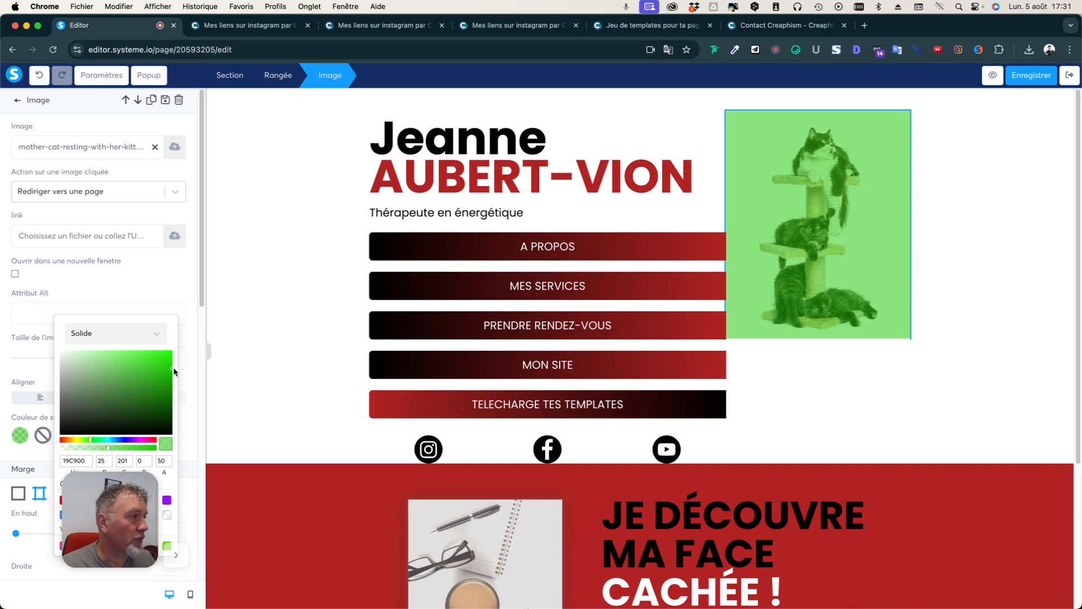
pyautogui.click(89, 461)
pyautogui.doubleClick(89, 461)
pyautogui.press('BackSpace')
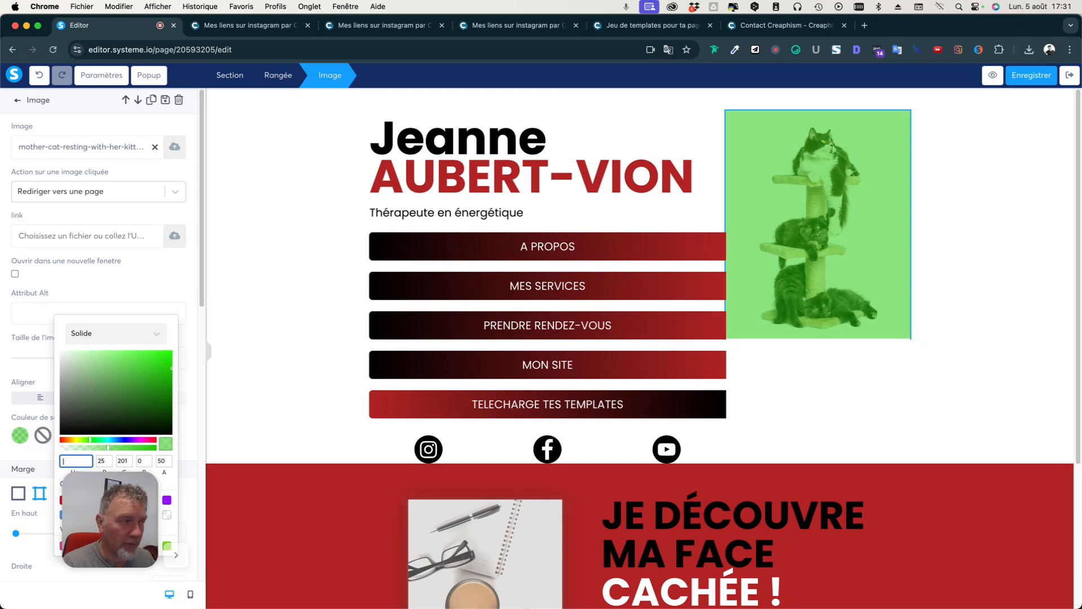
pyautogui.click(141, 335)
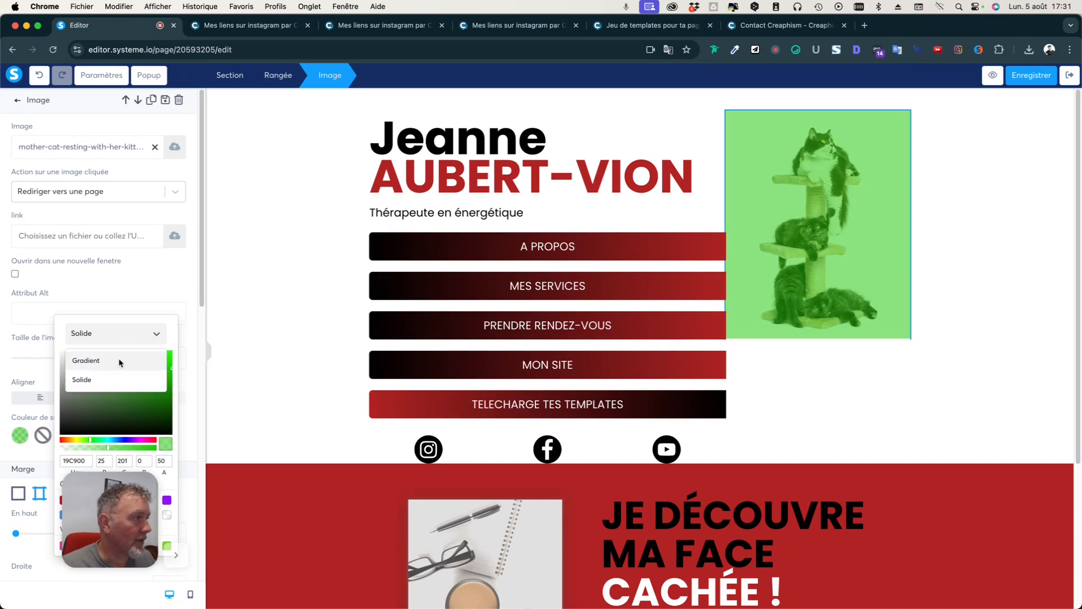
pyautogui.click(122, 381)
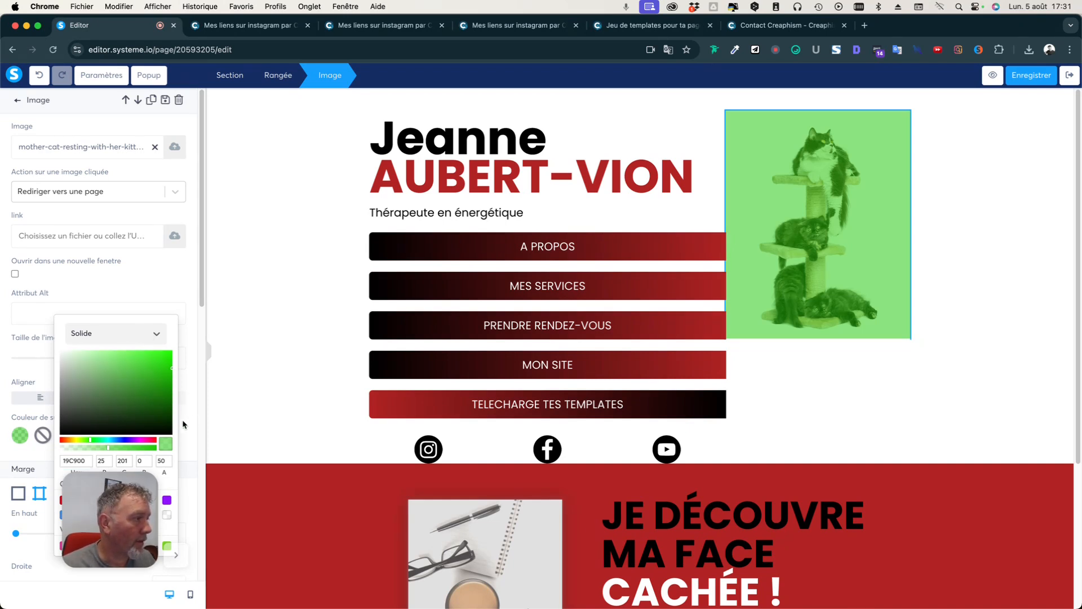
pyautogui.click(42, 435)
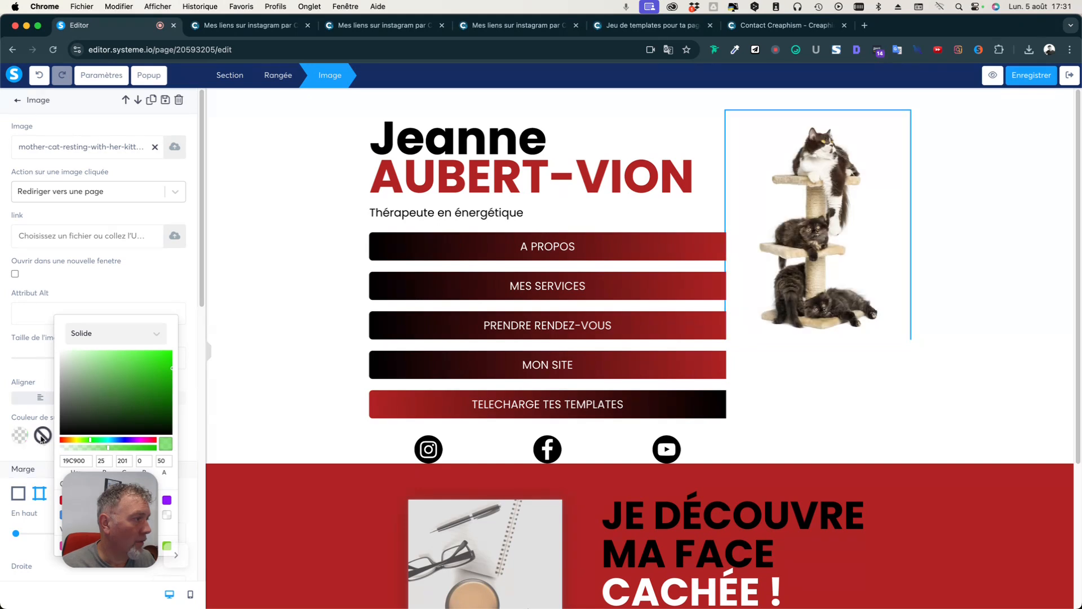
pyautogui.click(357, 183)
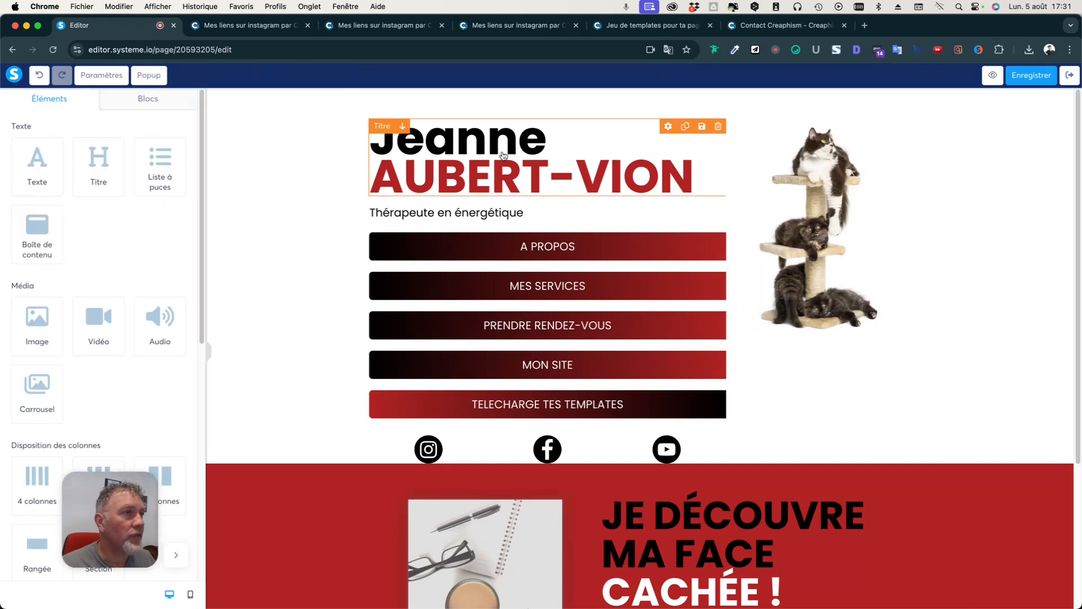
# Extend the subtitle to read 'Thérapeute en énergétique pour les animaux'.
pyautogui.click(458, 217)
pyautogui.write('en')
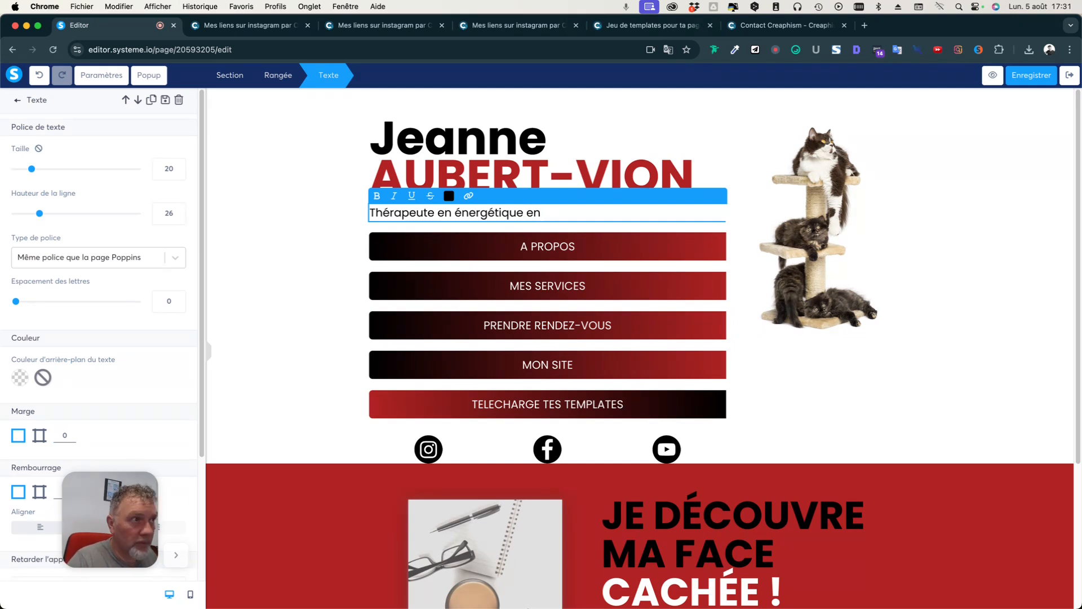
pyautogui.press('BackSpace')
pyautogui.press('BackSpace')
pyautogui.write('pour les aniomau')
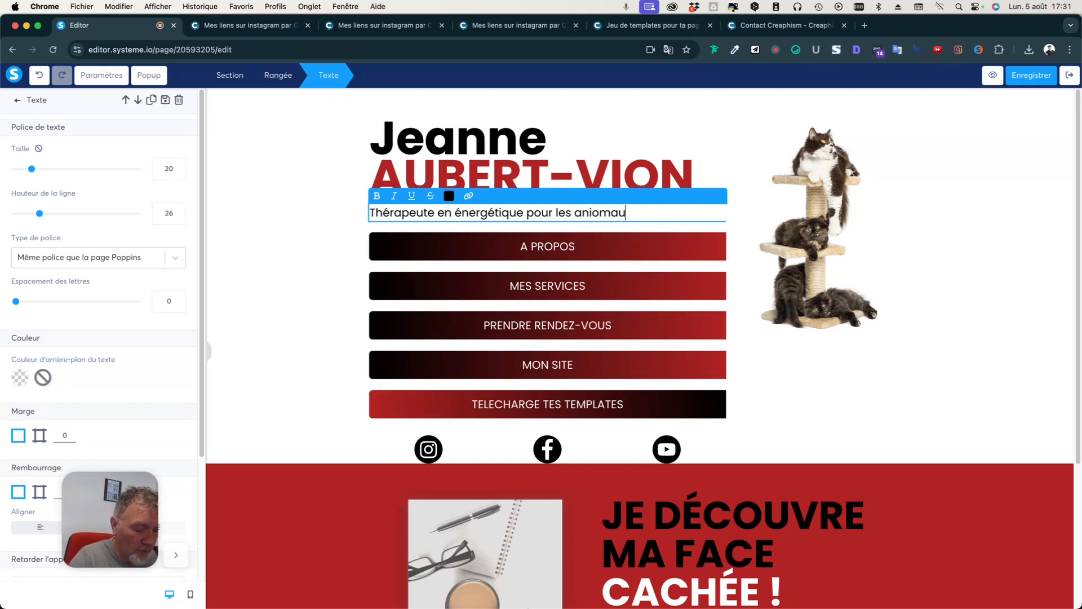
pyautogui.press('BackSpace')
pyautogui.press('BackSpace')
pyautogui.press('BackSpace')
pyautogui.press('BackSpace')
pyautogui.write('mau')
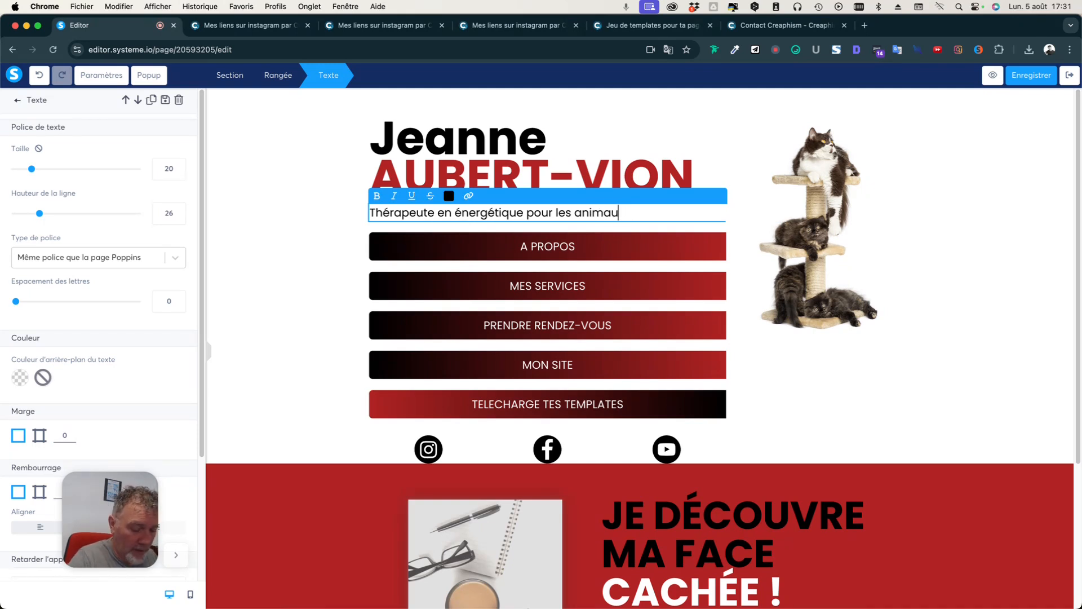
# Make the AUBERT-VION heading line orange.
pyautogui.doubleClick(509, 175)
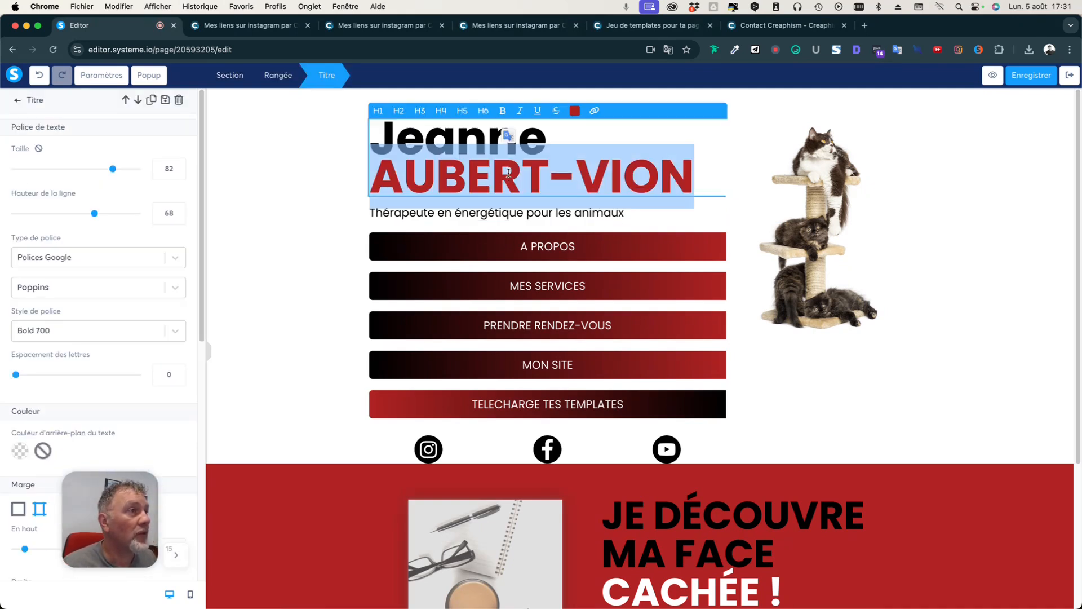
pyautogui.click(575, 111)
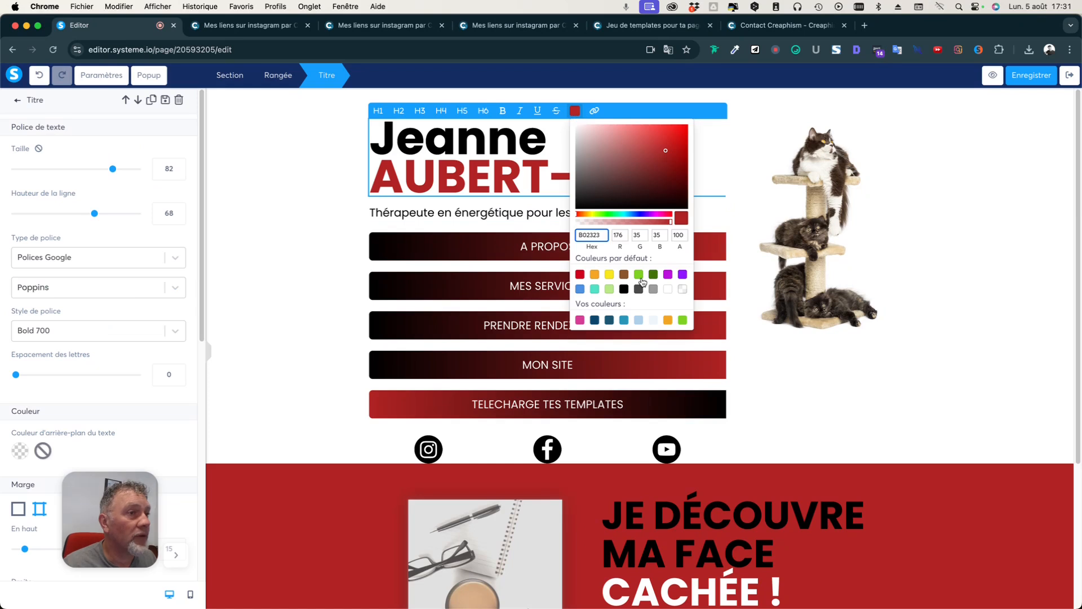
pyautogui.click(667, 321)
pyautogui.click(277, 245)
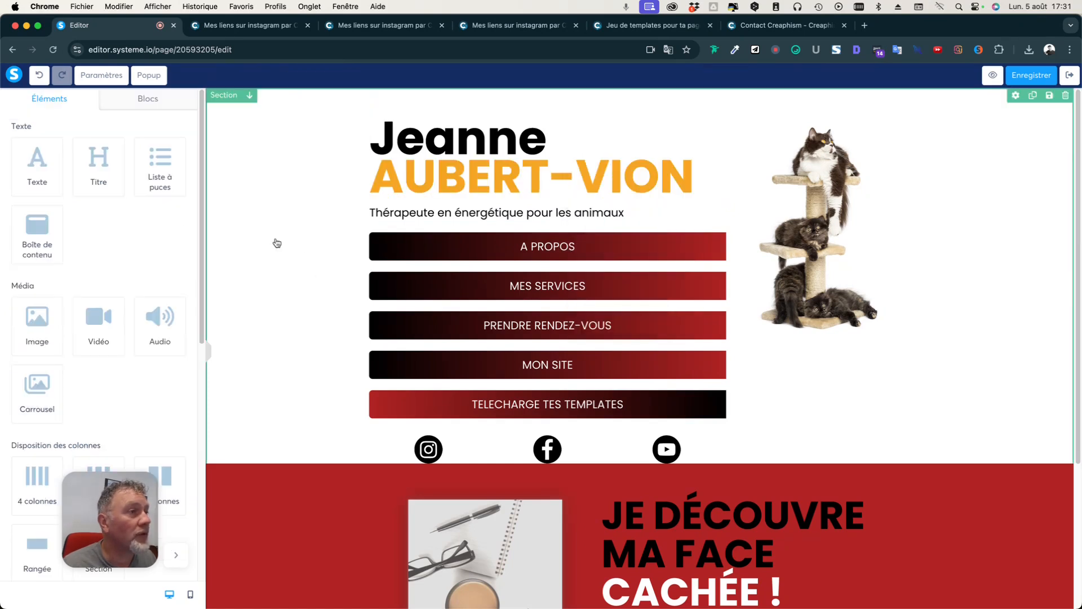
pyautogui.click(441, 243)
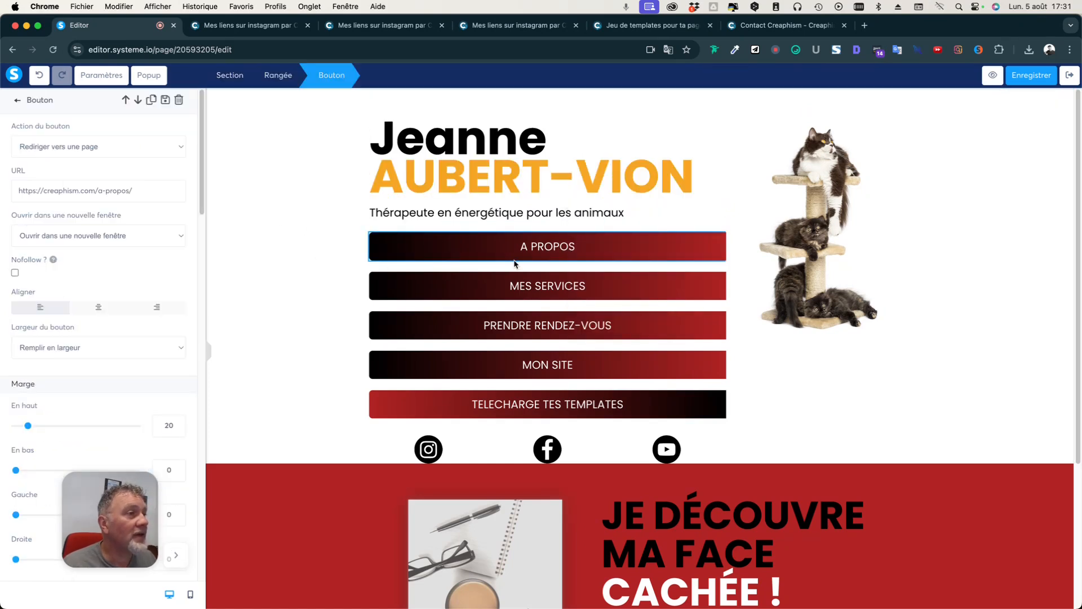
# Change the red end of the A PROPOS button gradient to orange.
pyautogui.click(542, 252)
pyautogui.click(538, 256)
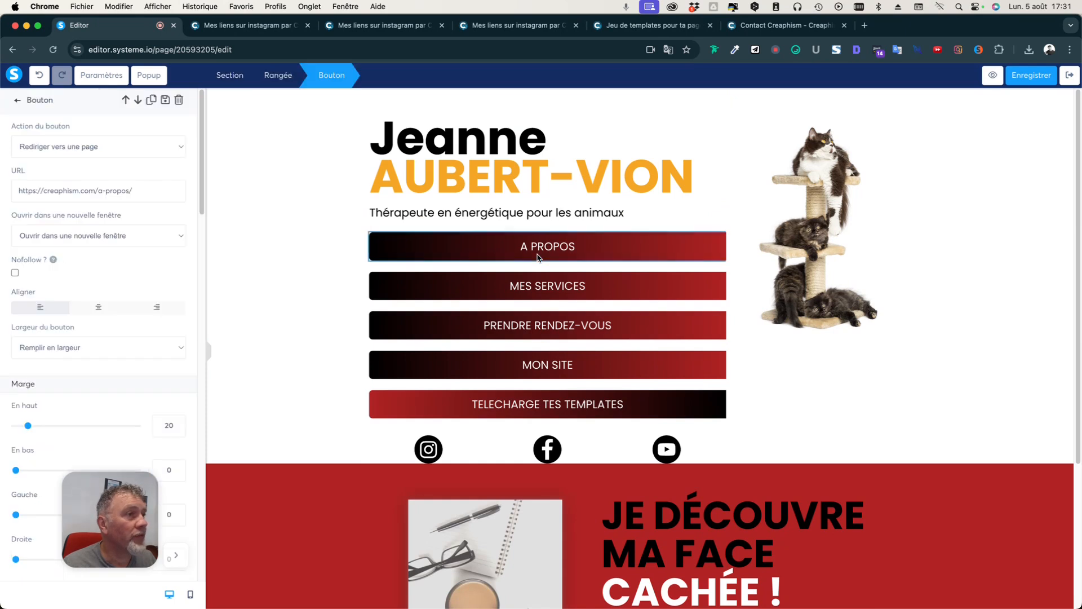
pyautogui.scroll(-15, 102, 370)
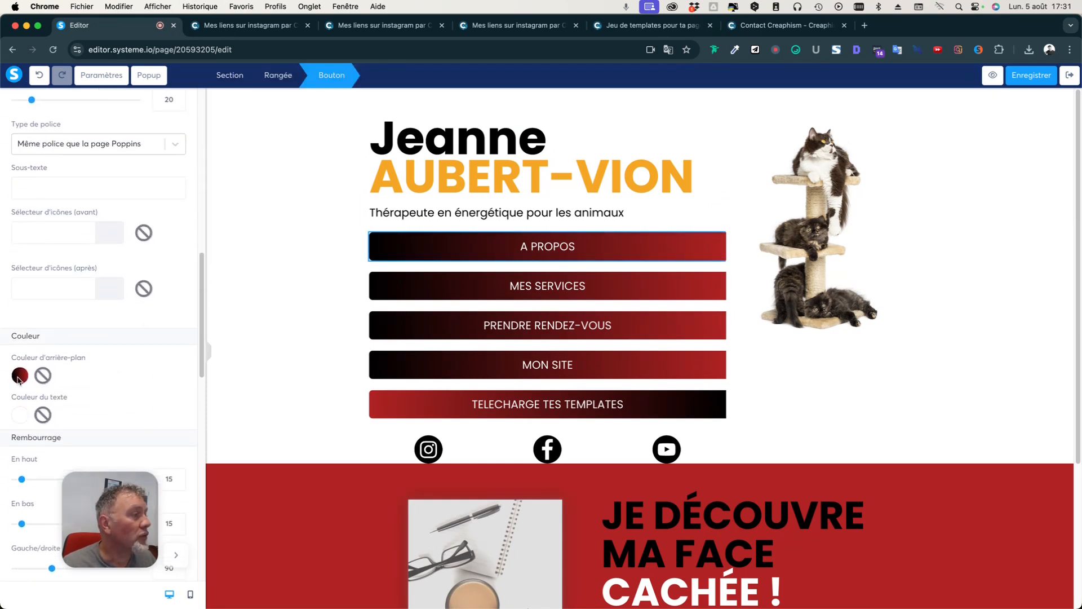
pyautogui.click(19, 376)
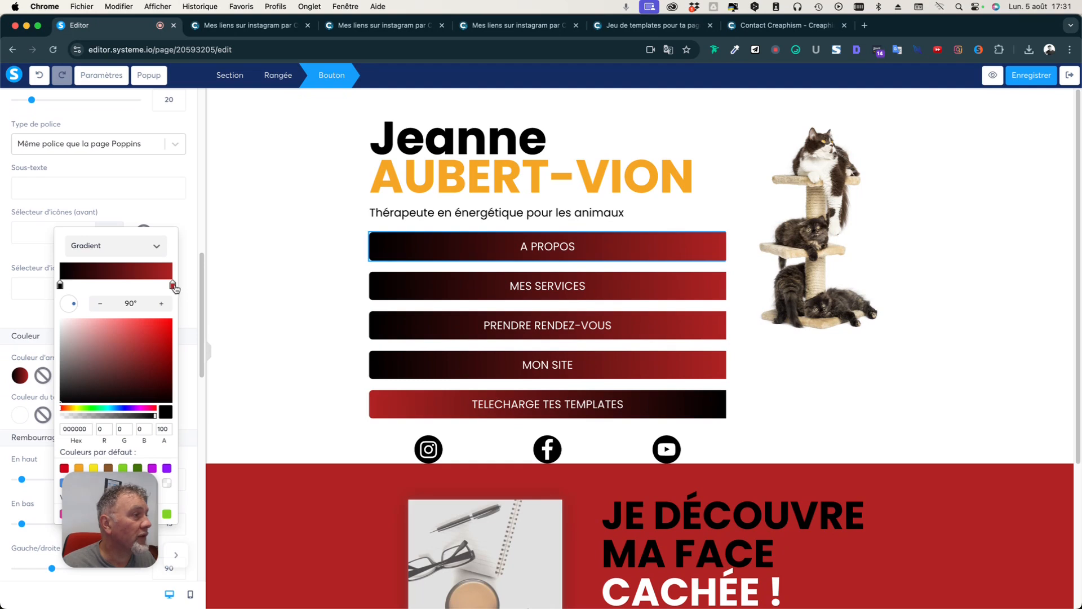
pyautogui.click(174, 285)
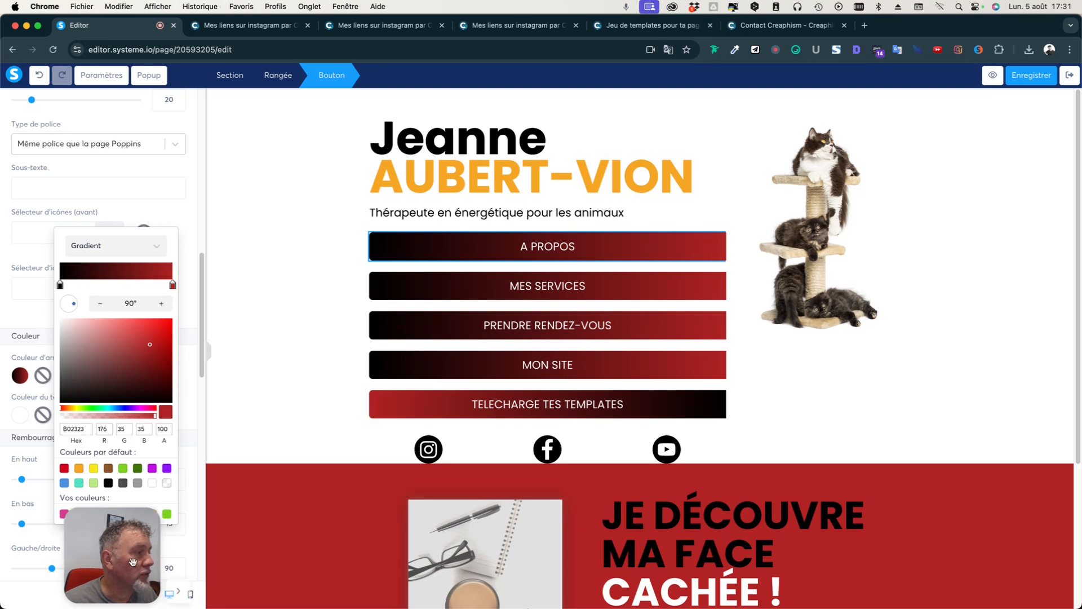
pyautogui.click(155, 515)
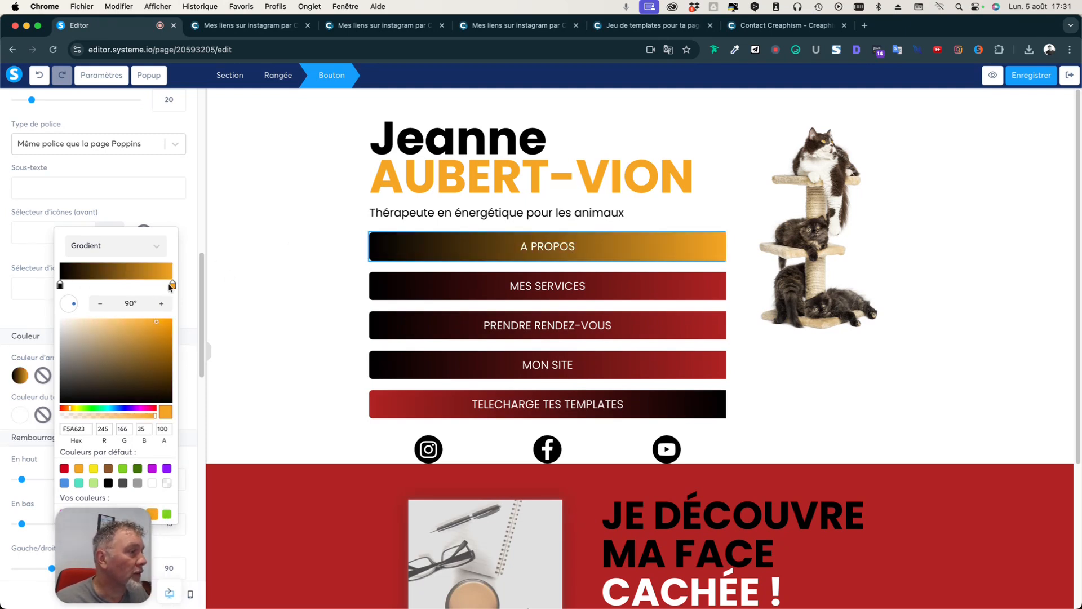
pyautogui.click(539, 289)
# Make the MES SERVICES and PRENDRE RENDEZ-VOUS gradients end in orange instead of red.
pyautogui.click(527, 293)
pyautogui.scroll(-10, 110, 378)
pyautogui.scroll(-3, 110, 378)
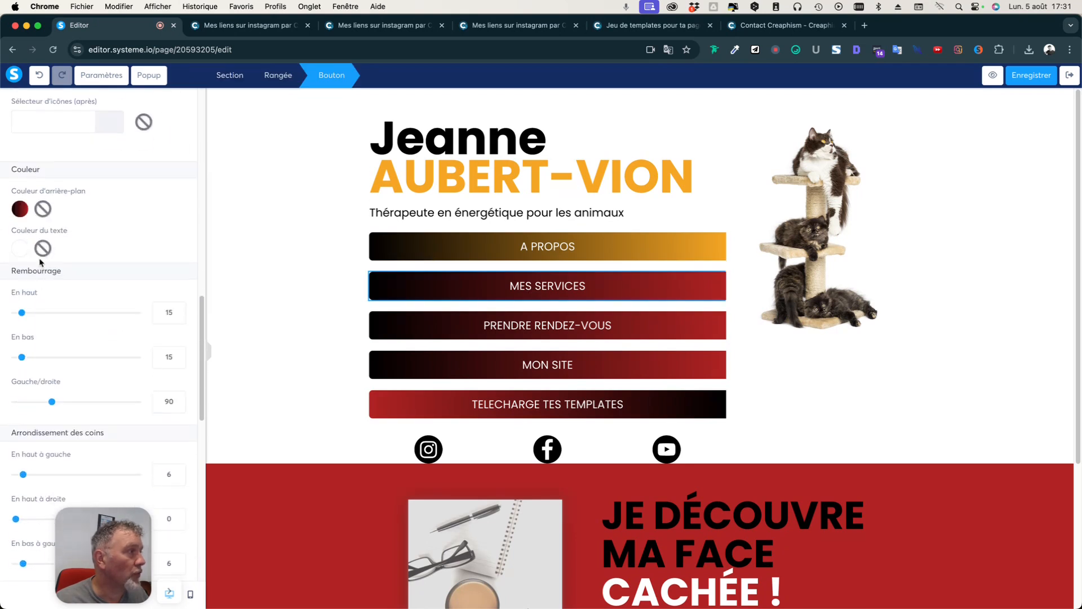
pyautogui.click(20, 210)
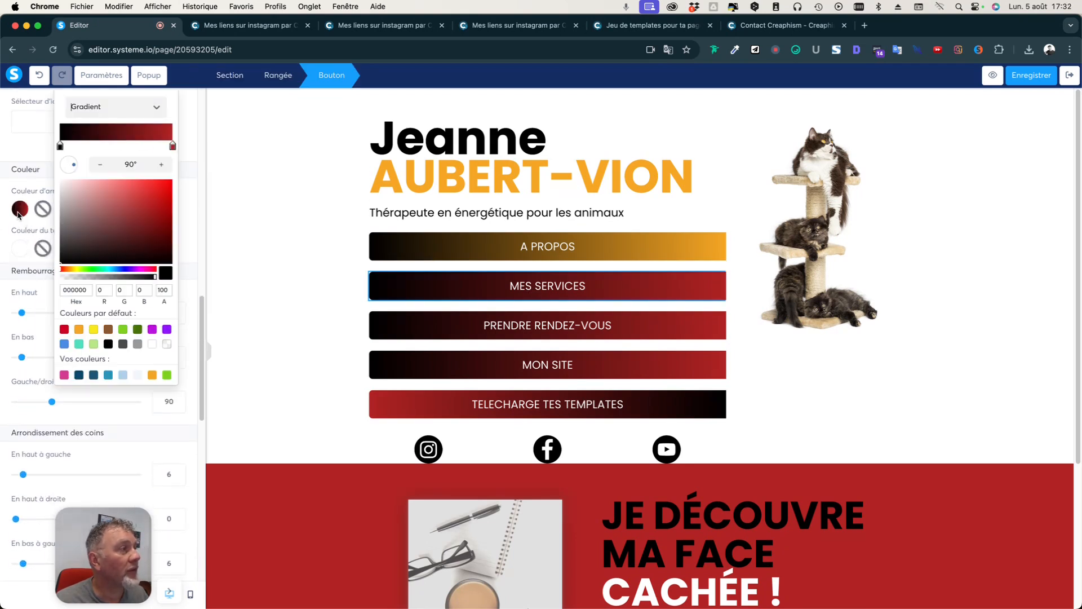
pyautogui.click(173, 147)
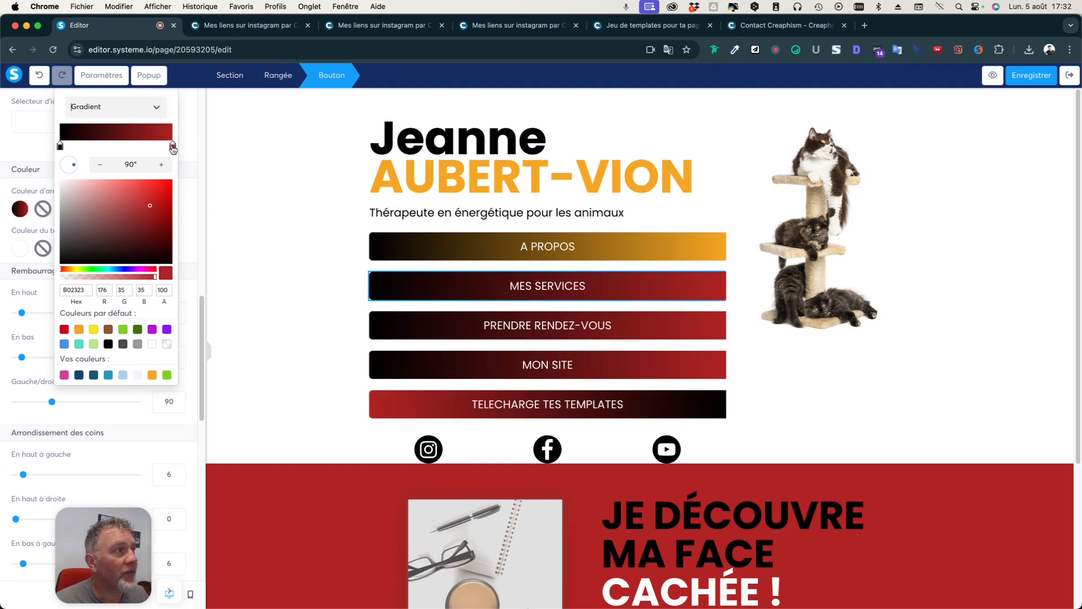
pyautogui.click(152, 376)
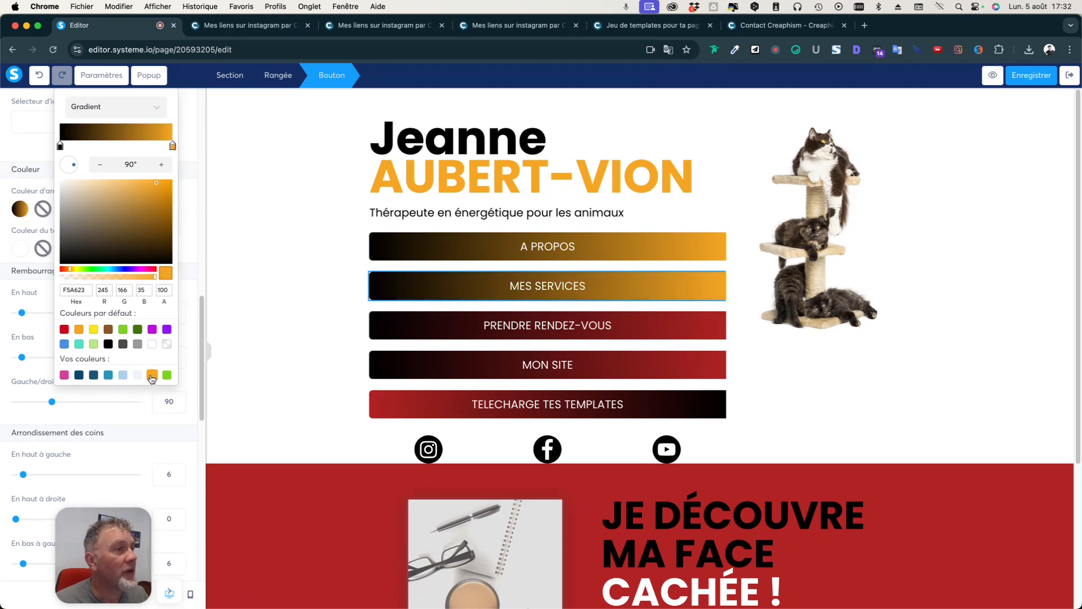
pyautogui.click(501, 330)
pyautogui.click(501, 330)
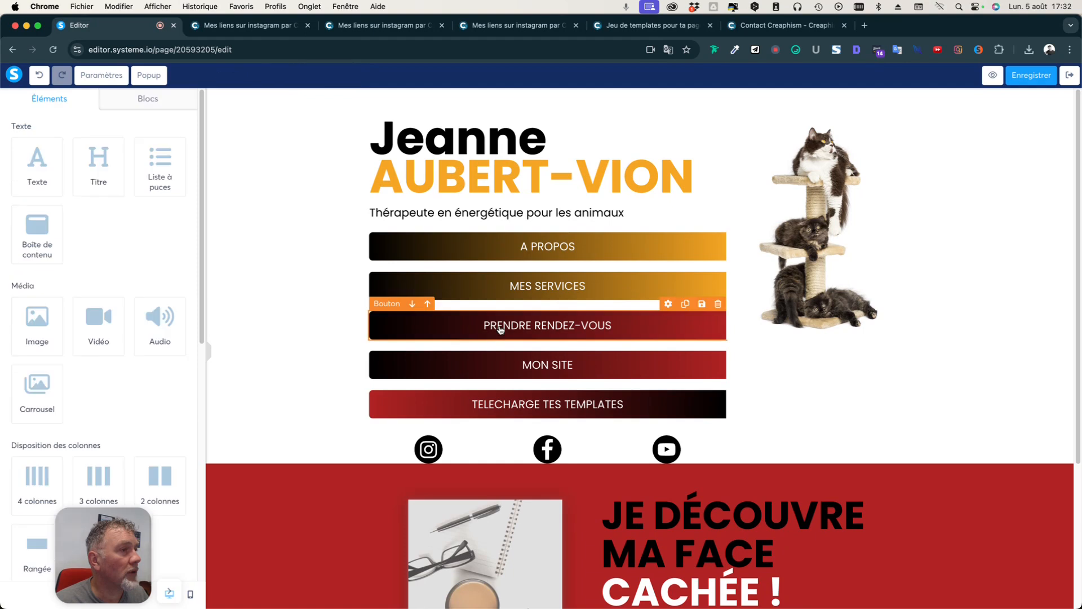
pyautogui.scroll(-10, 114, 358)
pyautogui.click(22, 181)
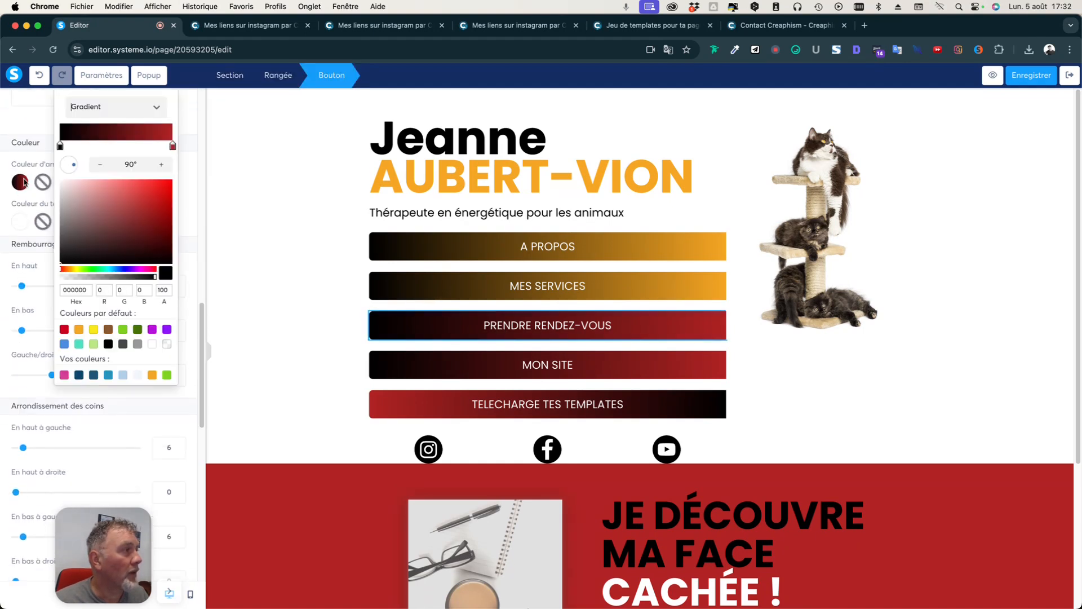
pyautogui.click(153, 375)
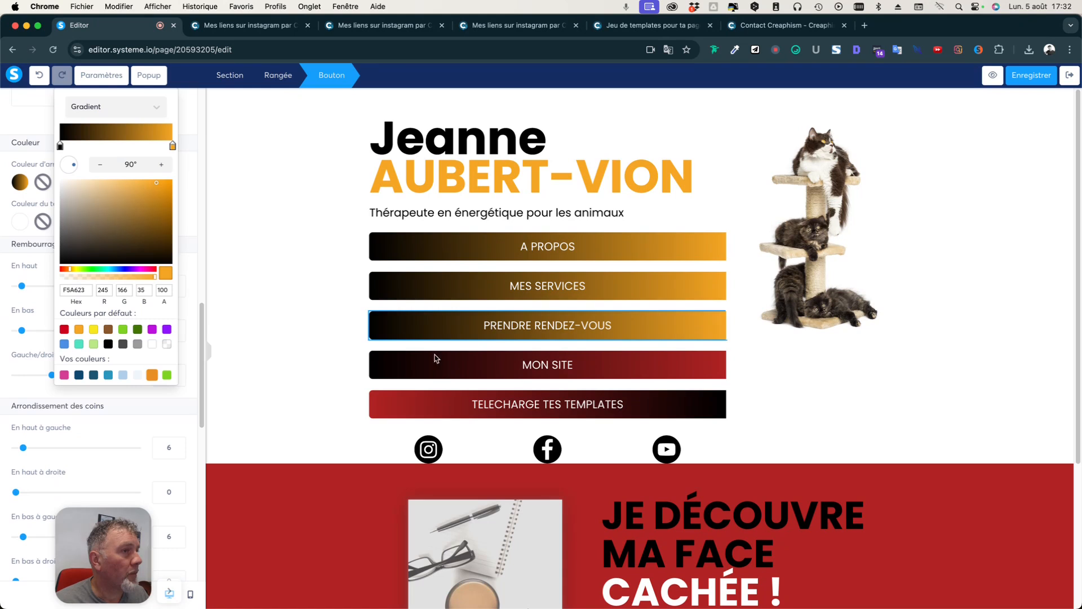
# Change the red end of the MON SITE button gradient to orange.
pyautogui.click(461, 373)
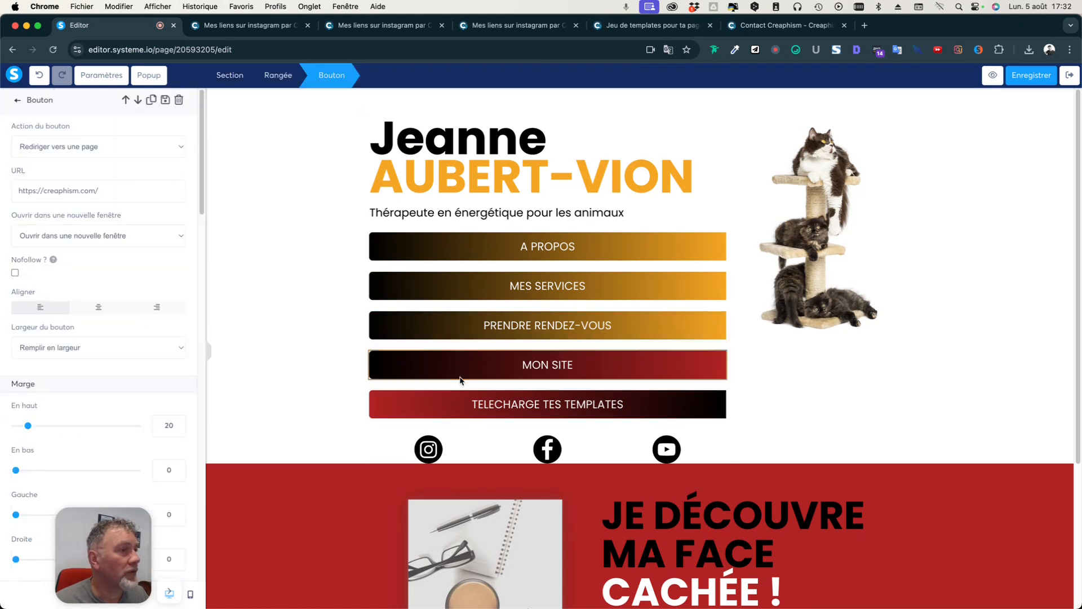
pyautogui.scroll(-4, 124, 398)
pyautogui.scroll(-5, 95, 391)
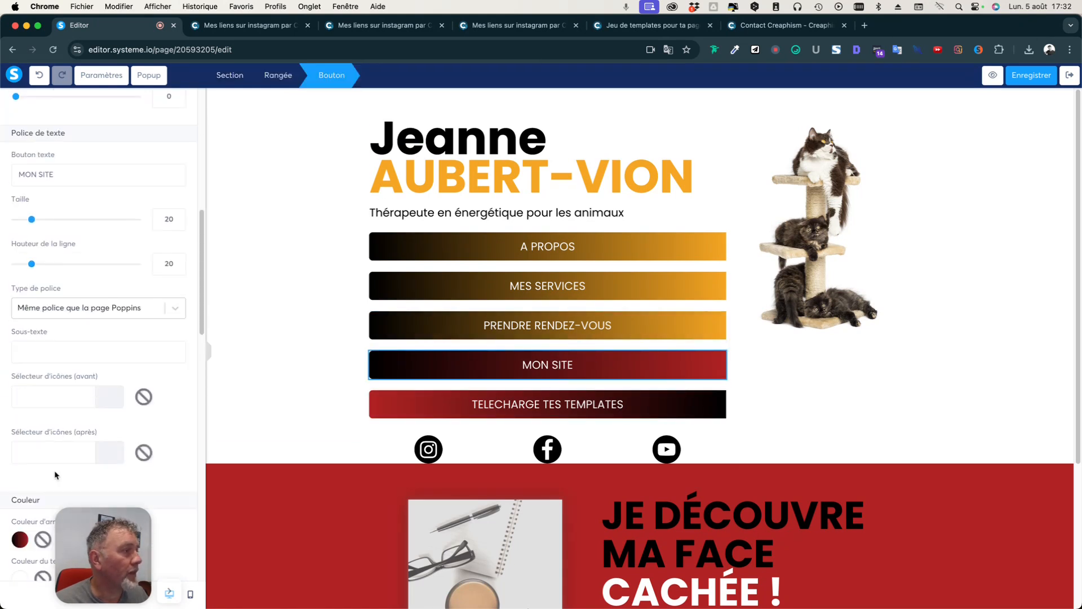
pyautogui.click(23, 322)
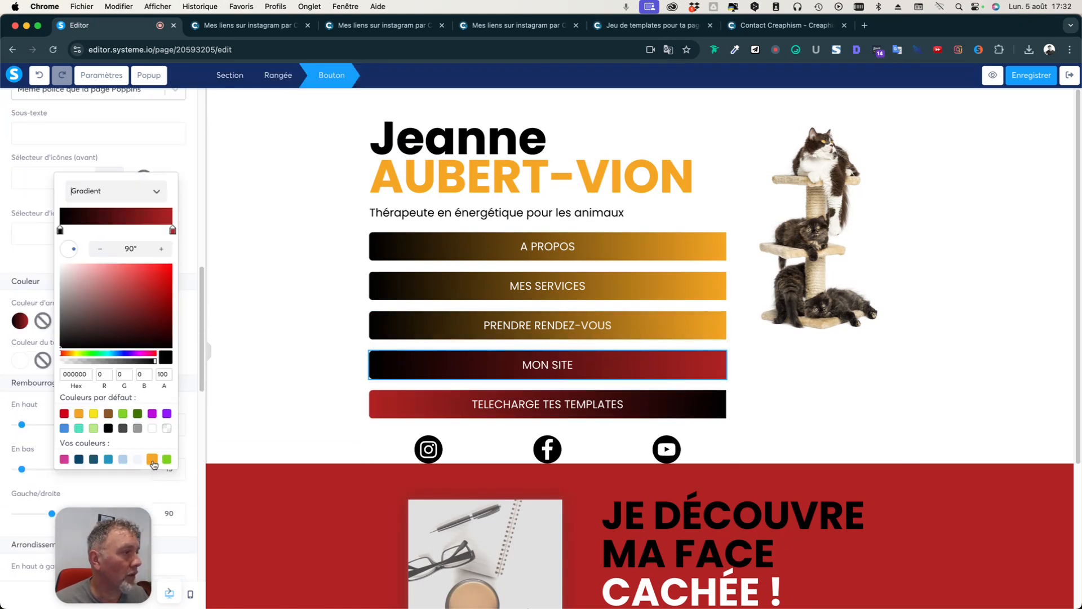
pyautogui.click(174, 231)
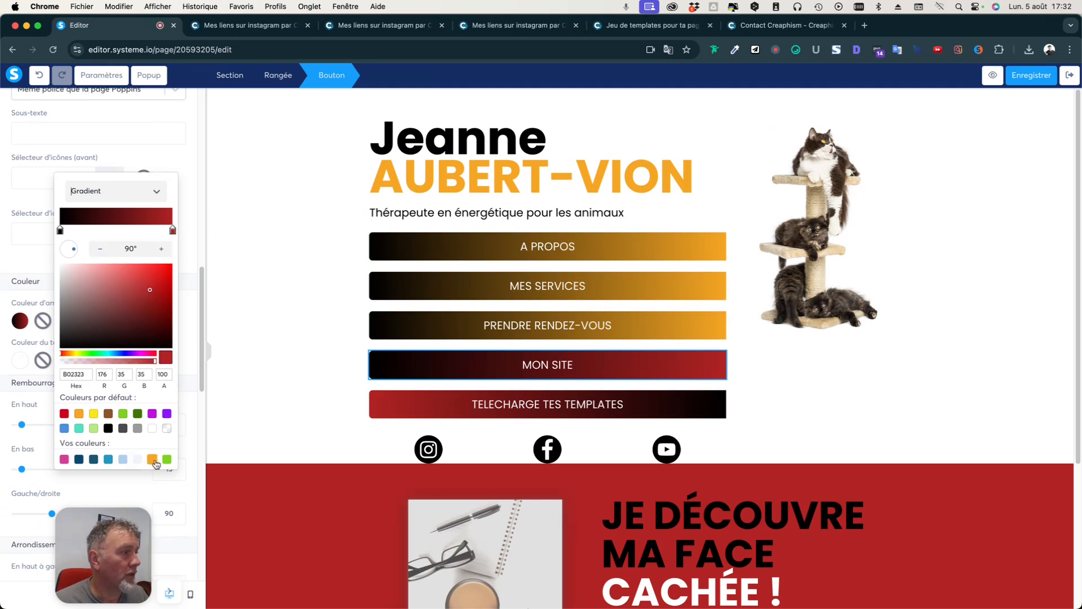
pyautogui.click(153, 459)
pyautogui.click(519, 409)
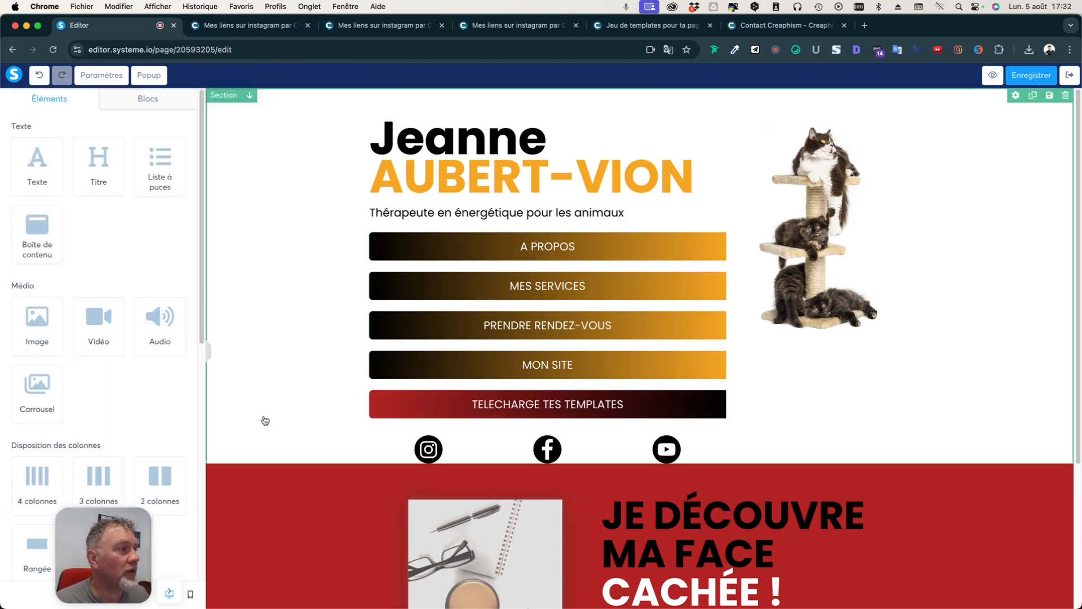
# Give TELECHARGE TES TEMPLATES an orange left gradient end and rotate the gradient angle.
pyautogui.click(485, 407)
pyautogui.scroll(-1, 111, 385)
pyautogui.scroll(-10, 110, 381)
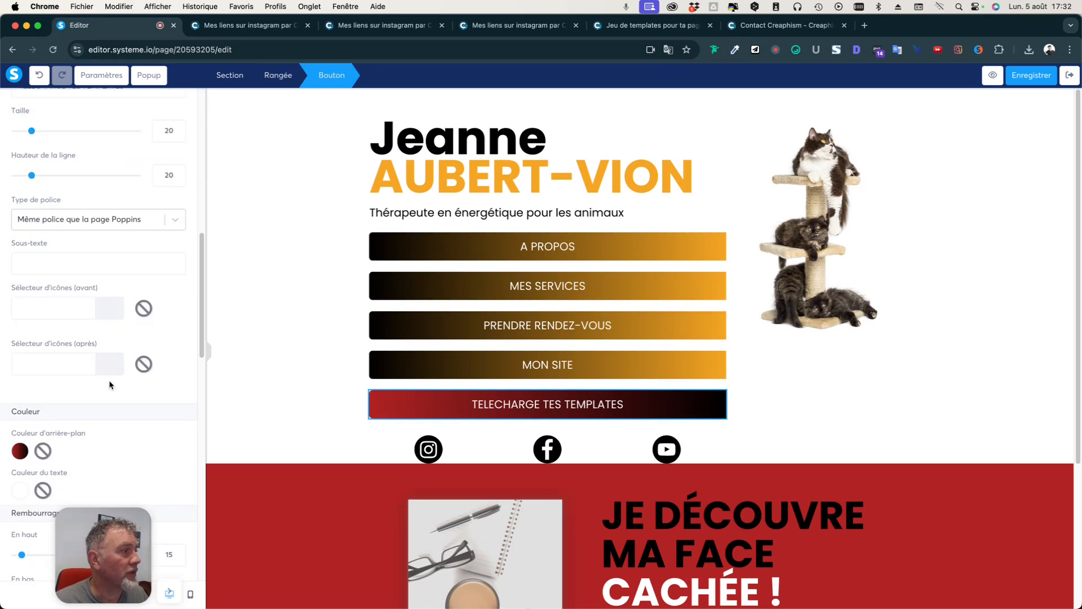
pyautogui.click(20, 374)
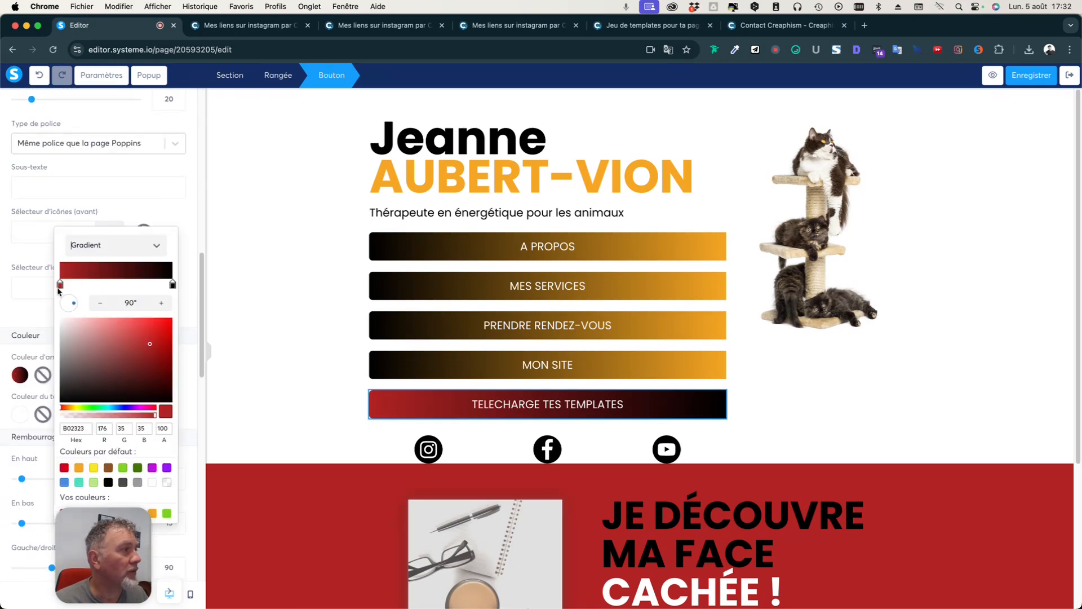
pyautogui.click(152, 513)
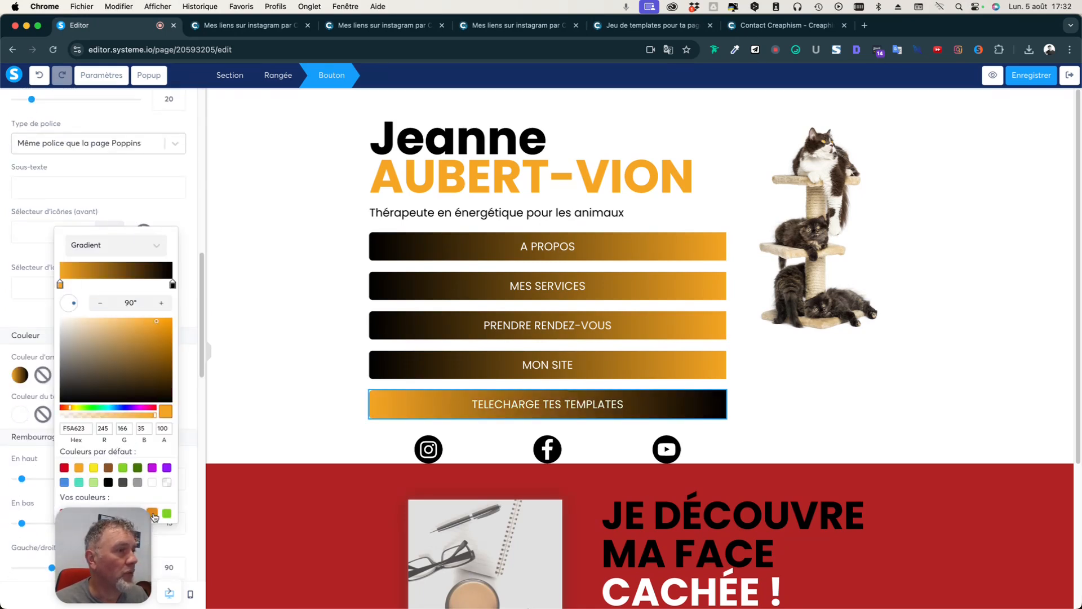
pyautogui.moveTo(75, 306); pyautogui.dragTo(103, 310)
pyautogui.click(290, 388)
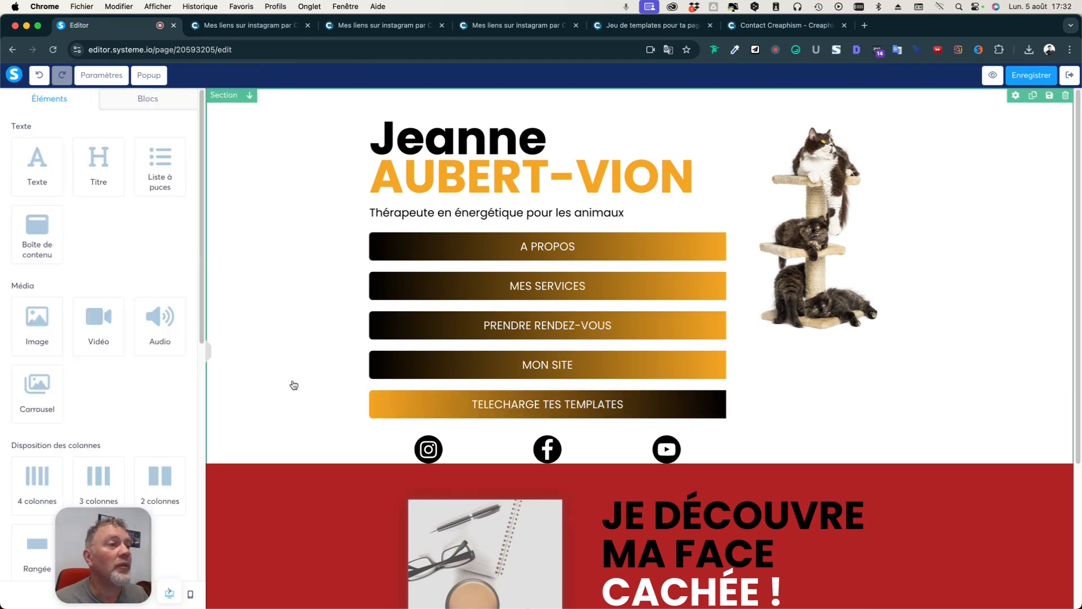
# Select the red ebook sign-up section below the link buttons.
pyautogui.scroll(-4, 292, 382)
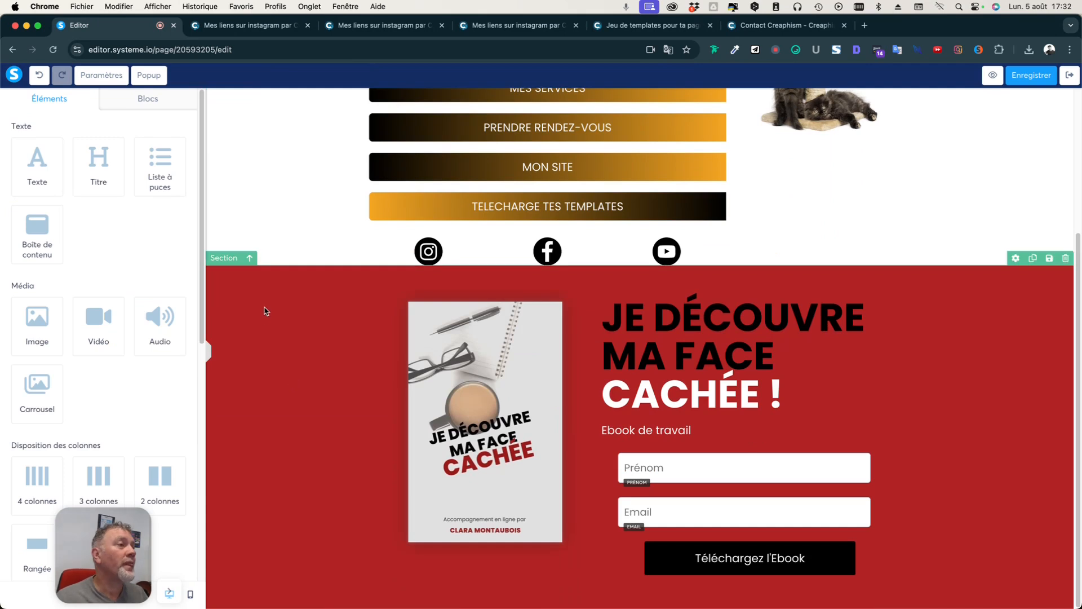
pyautogui.click(255, 323)
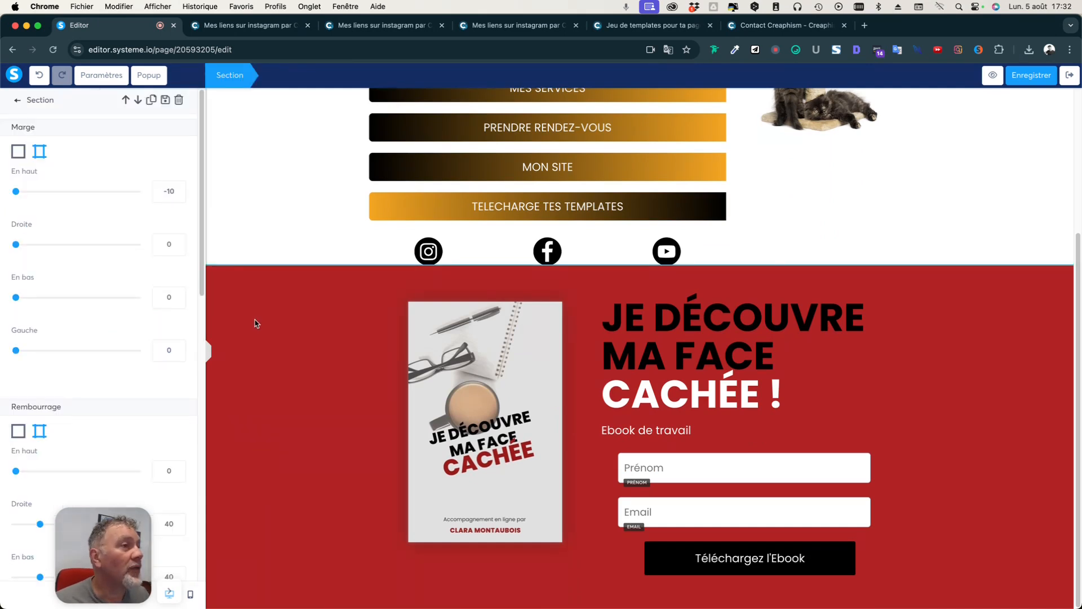
pyautogui.click(306, 173)
pyautogui.scroll(4, 302, 201)
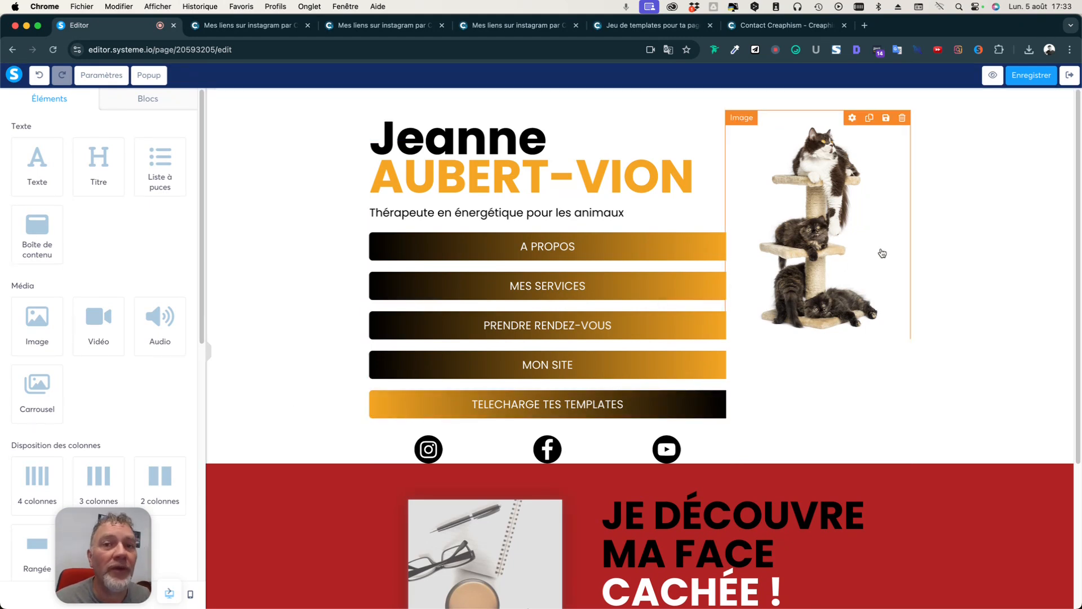
pyautogui.scroll(-3, 305, 328)
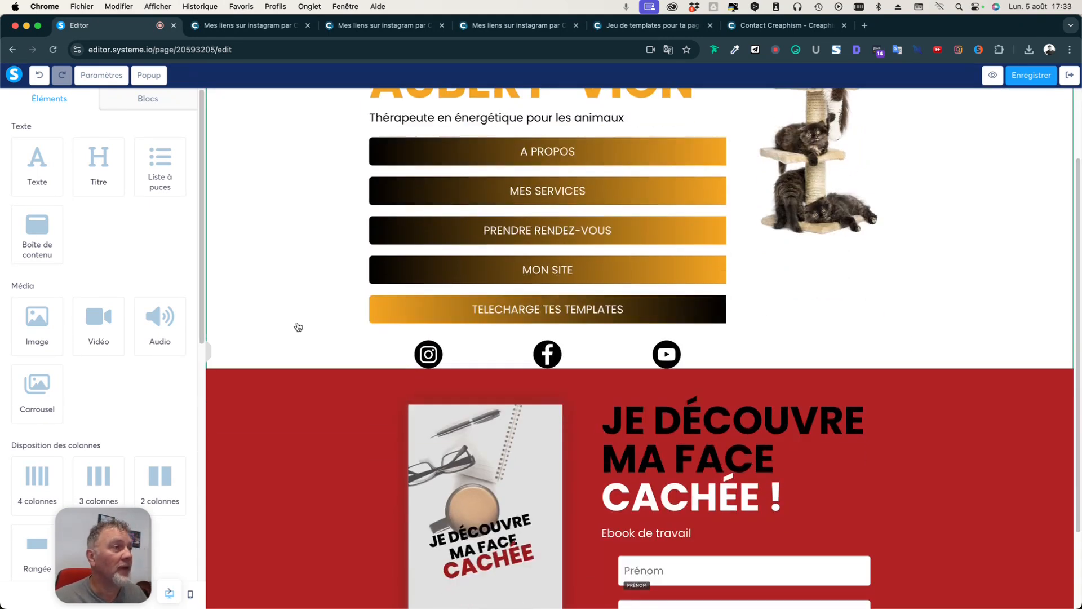
pyautogui.scroll(-3, 298, 327)
pyautogui.click(251, 294)
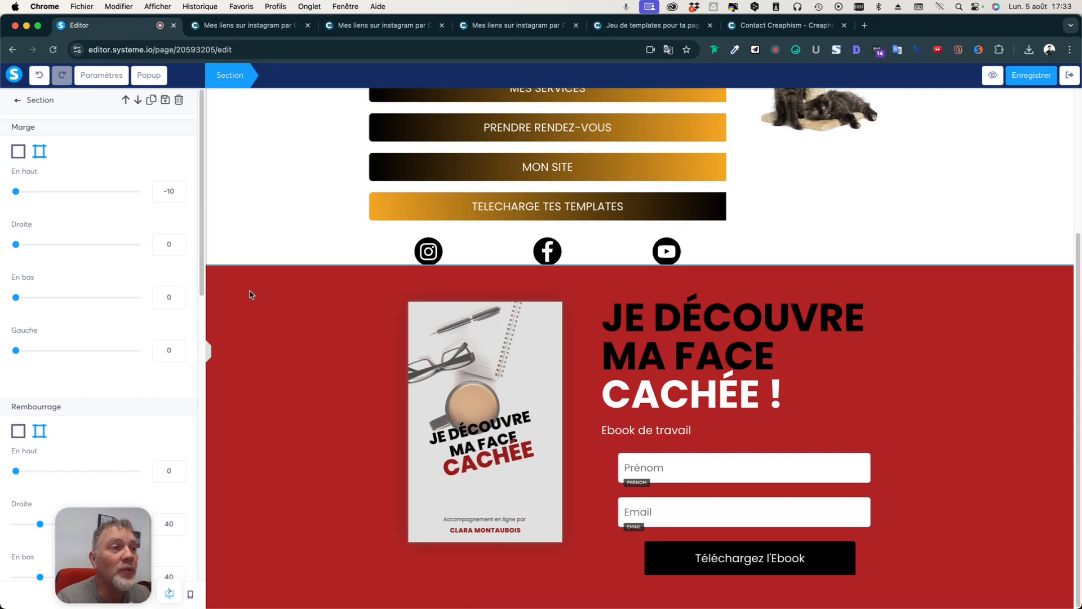
pyautogui.click(309, 317)
pyautogui.scroll(1, 310, 317)
pyautogui.scroll(-1, 310, 316)
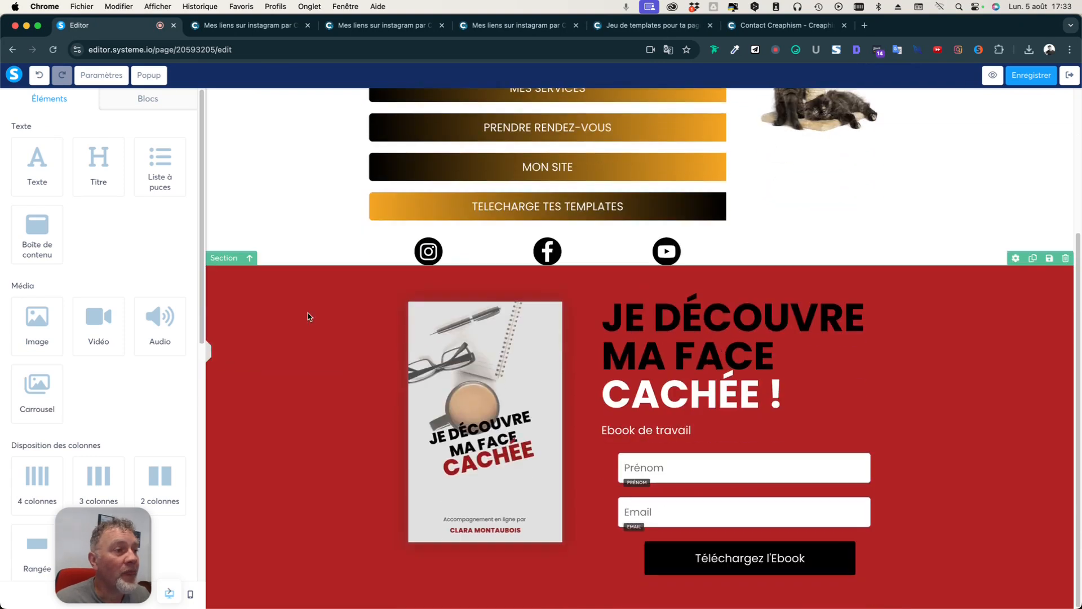
pyautogui.click(293, 339)
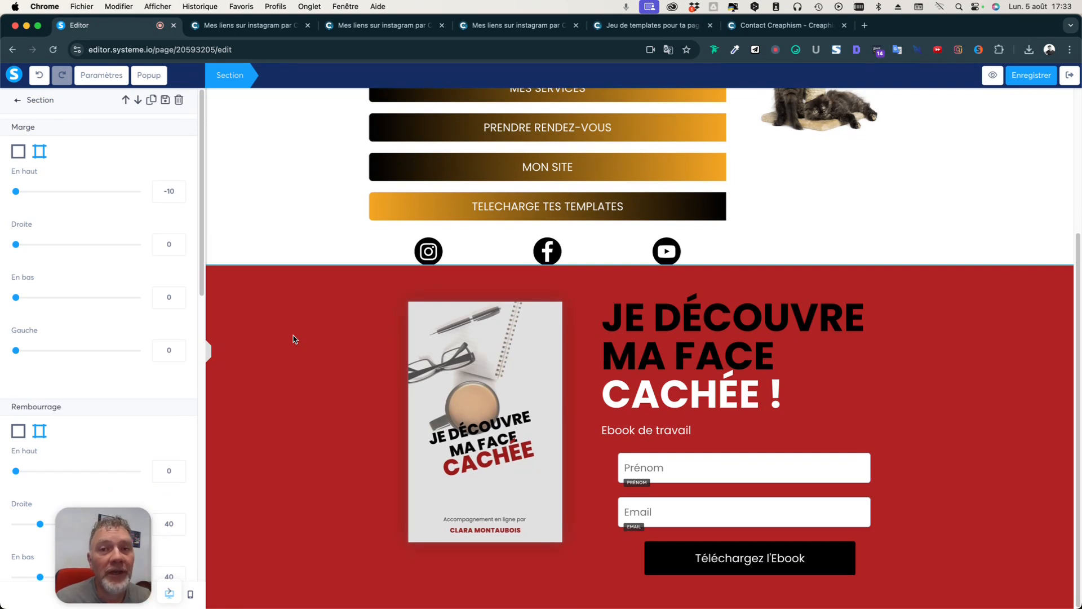
pyautogui.press('Escape')
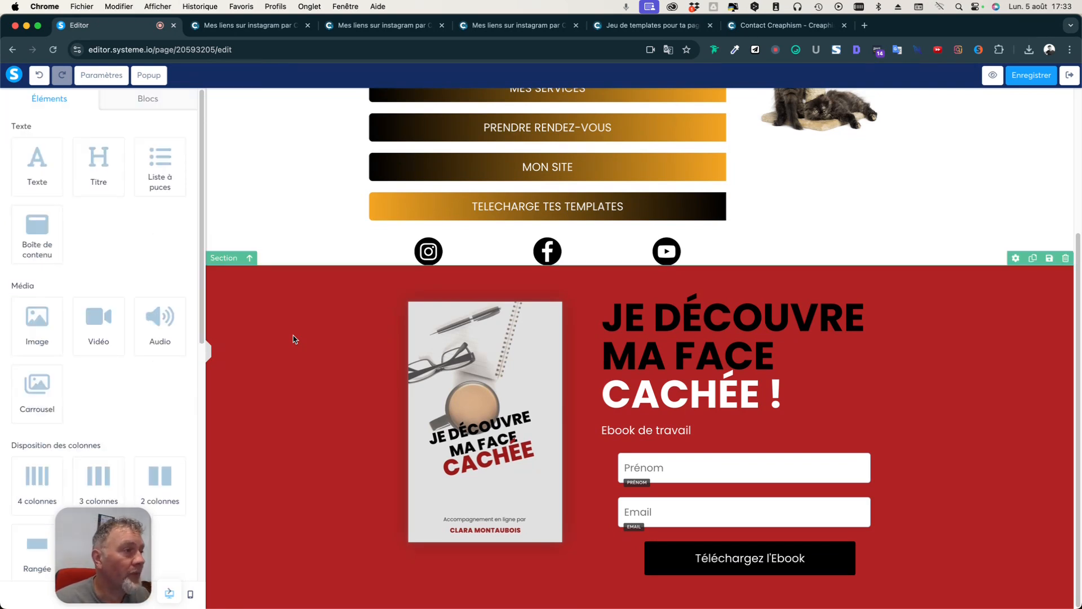
pyautogui.click(293, 339)
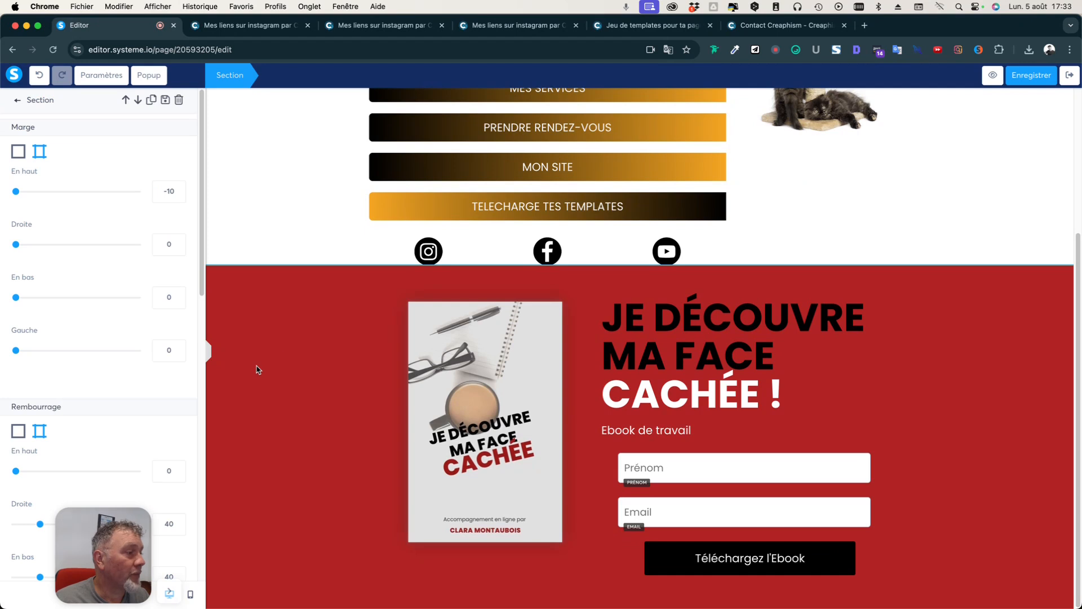
pyautogui.press('Escape')
# Set the ebook section's background colour to the orange F5A623 swatch.
pyautogui.click(290, 362)
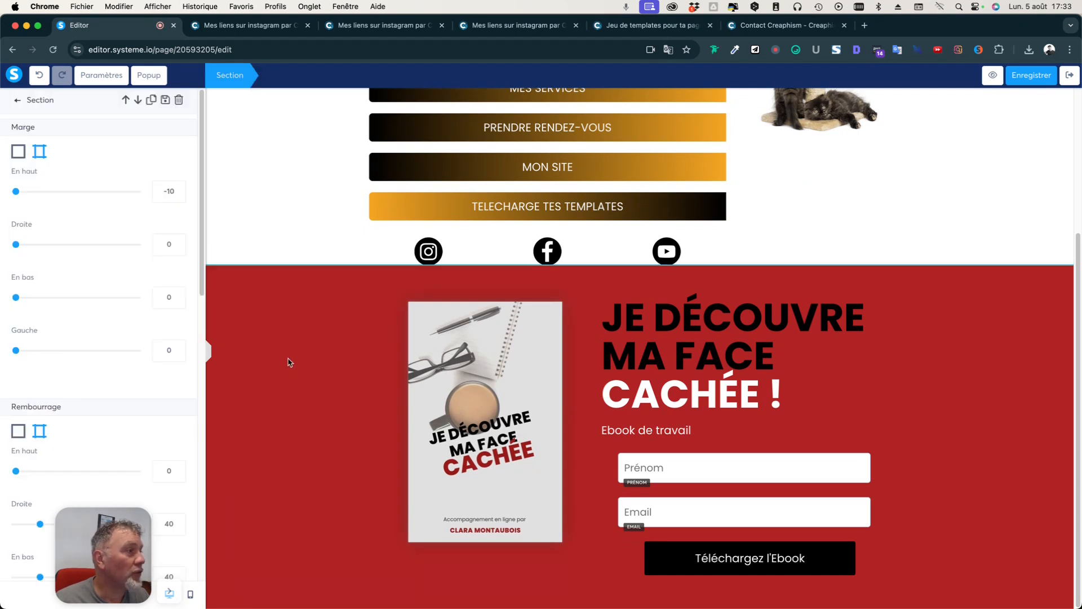
pyautogui.scroll(-10, 79, 358)
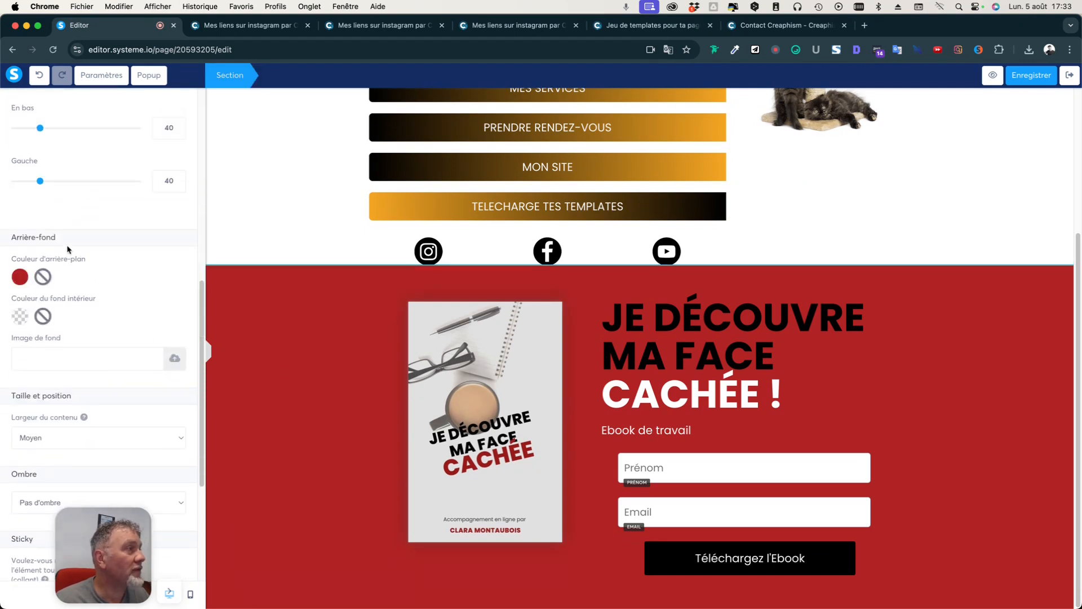
pyautogui.click(20, 277)
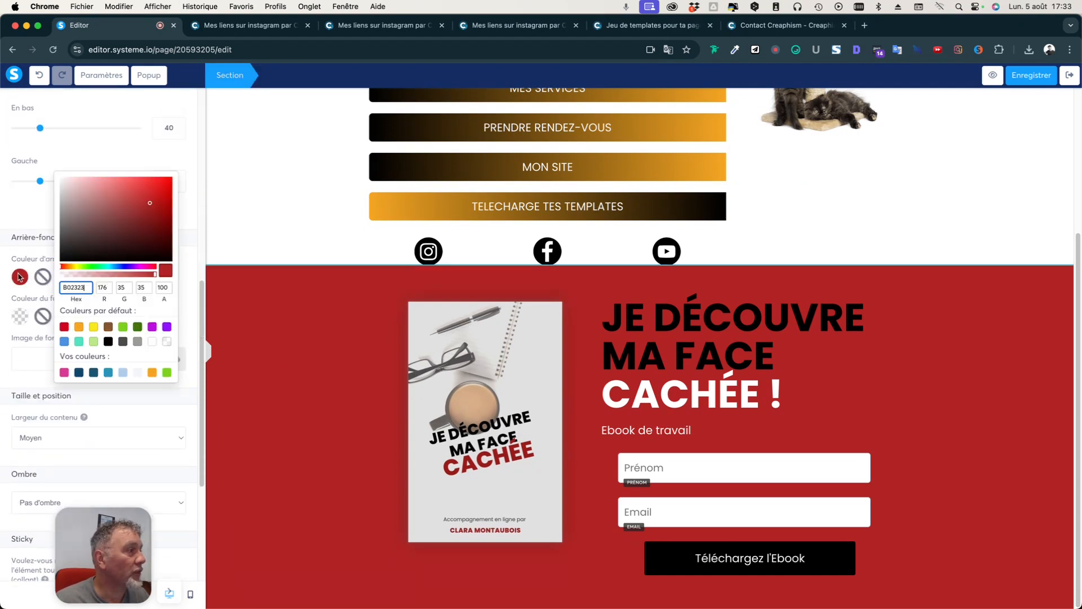
pyautogui.click(153, 372)
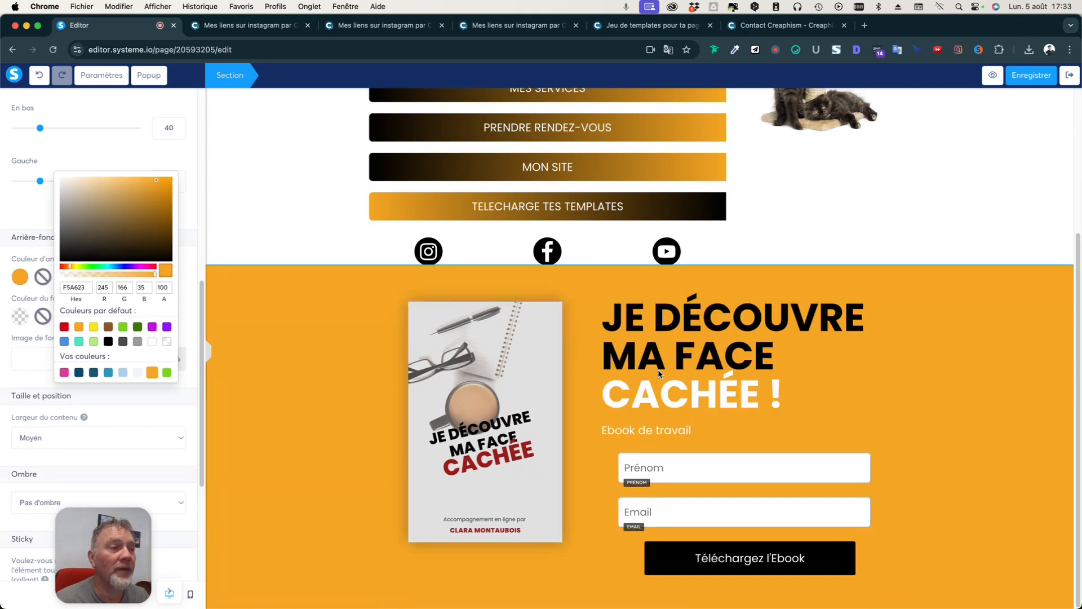
pyautogui.click(674, 324)
# Change the ebook heading to 'JE DÉCOUVRE COMMENT SOIGNEZ MON CHAT !'.
pyautogui.click(671, 320)
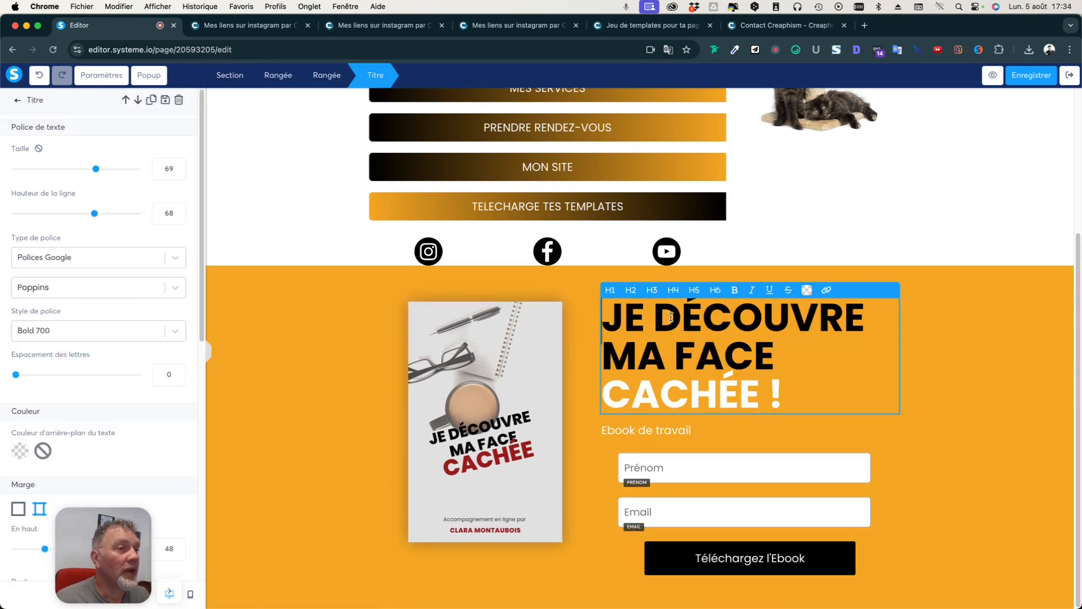
pyautogui.click(678, 362)
pyautogui.moveTo(769, 362); pyautogui.dragTo(611, 359)
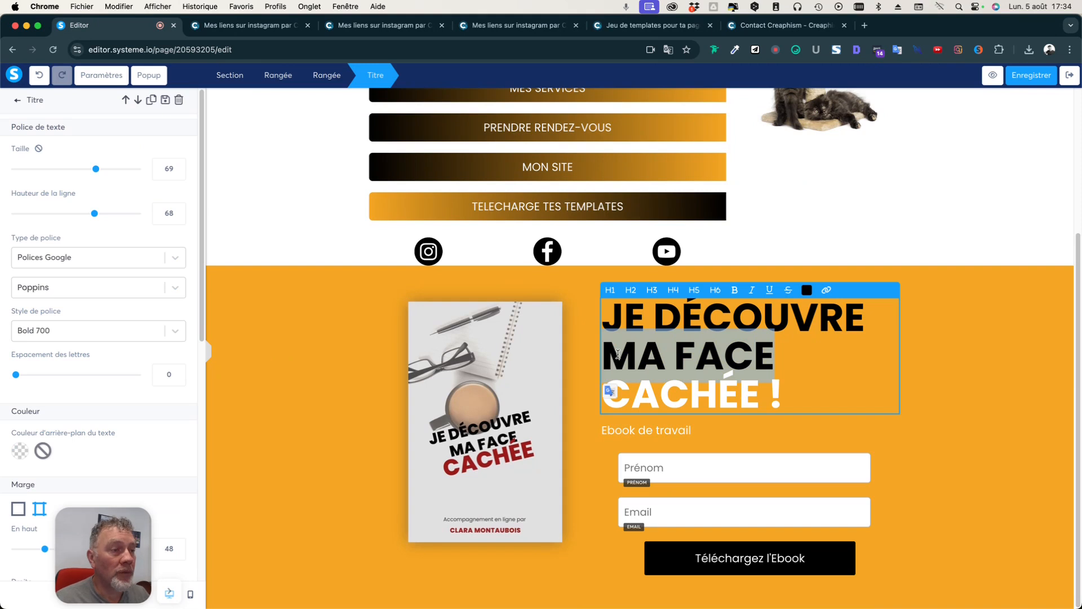
pyautogui.press('BackSpace')
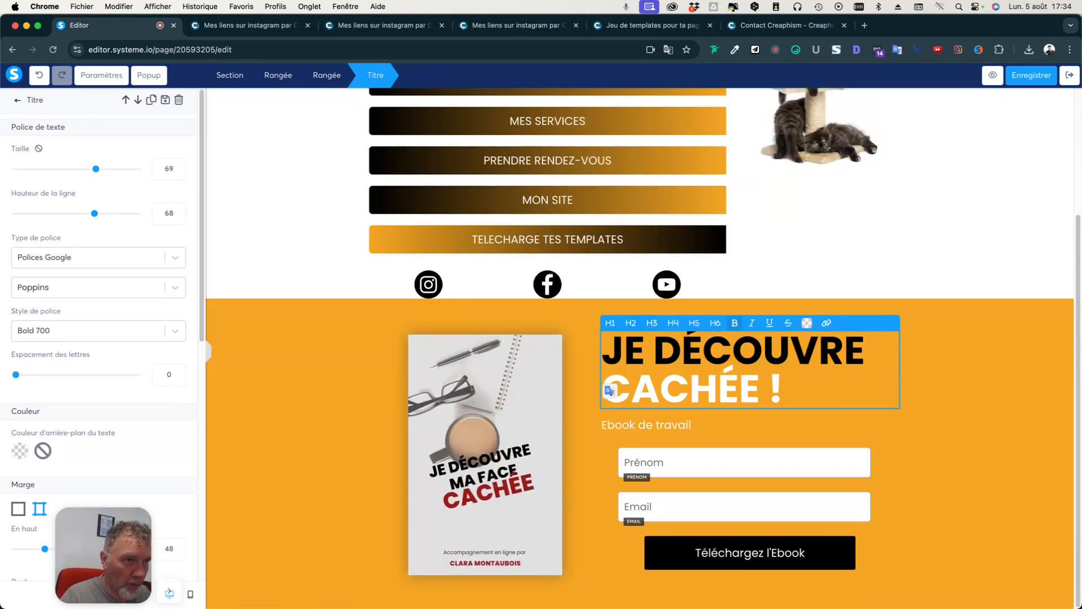
pyautogui.write('Co')
pyautogui.press('BackSpace')
pyautogui.write('OMMENT SOI')
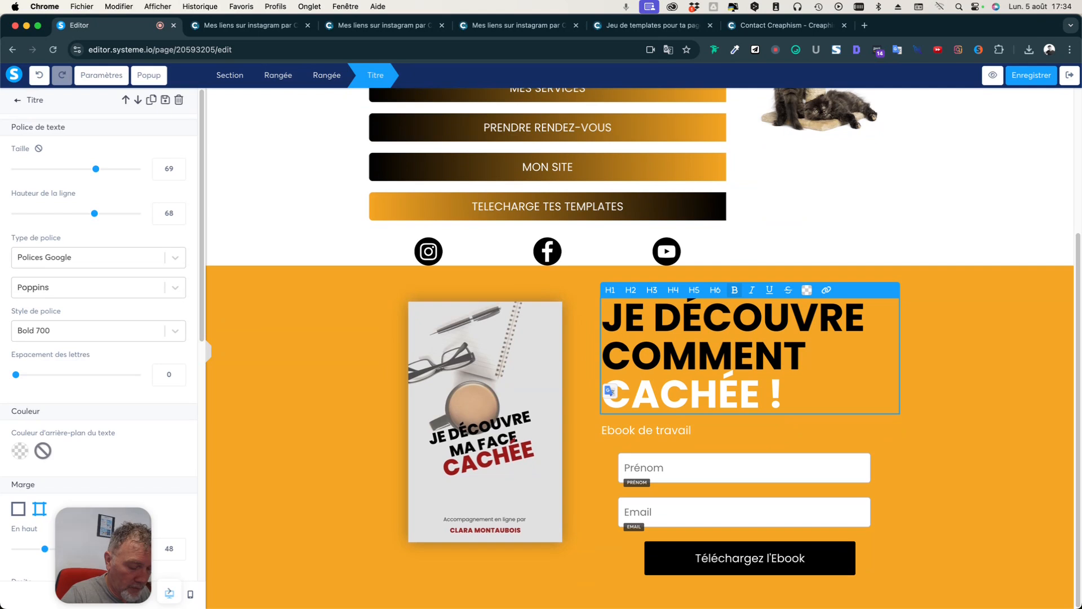
pyautogui.write('GNE ')
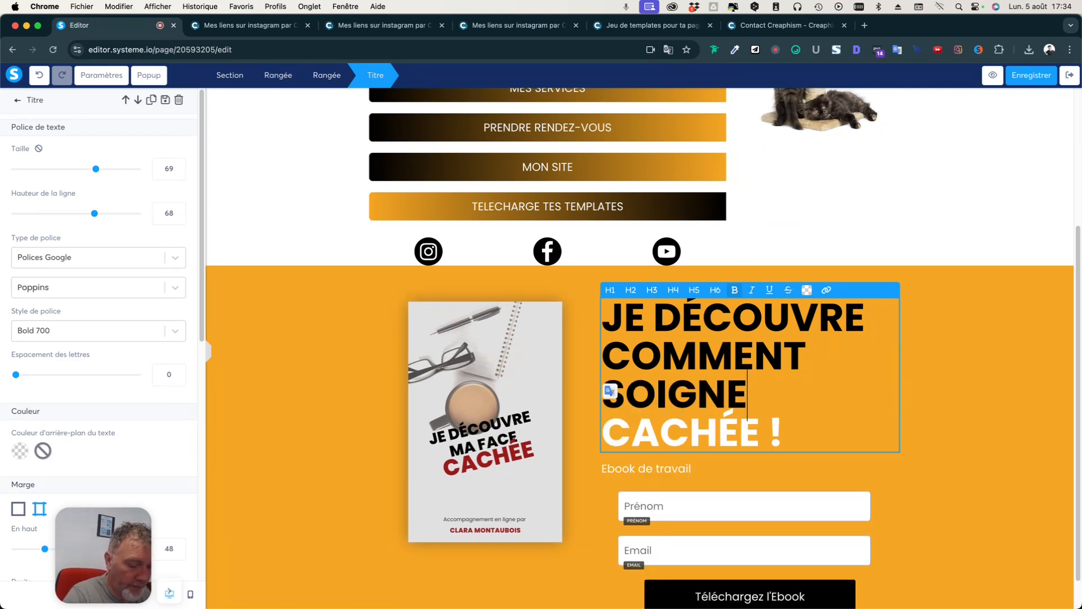
pyautogui.write('Z')
pyautogui.moveTo(759, 433); pyautogui.dragTo(609, 431)
pyautogui.write('MON CHAT')
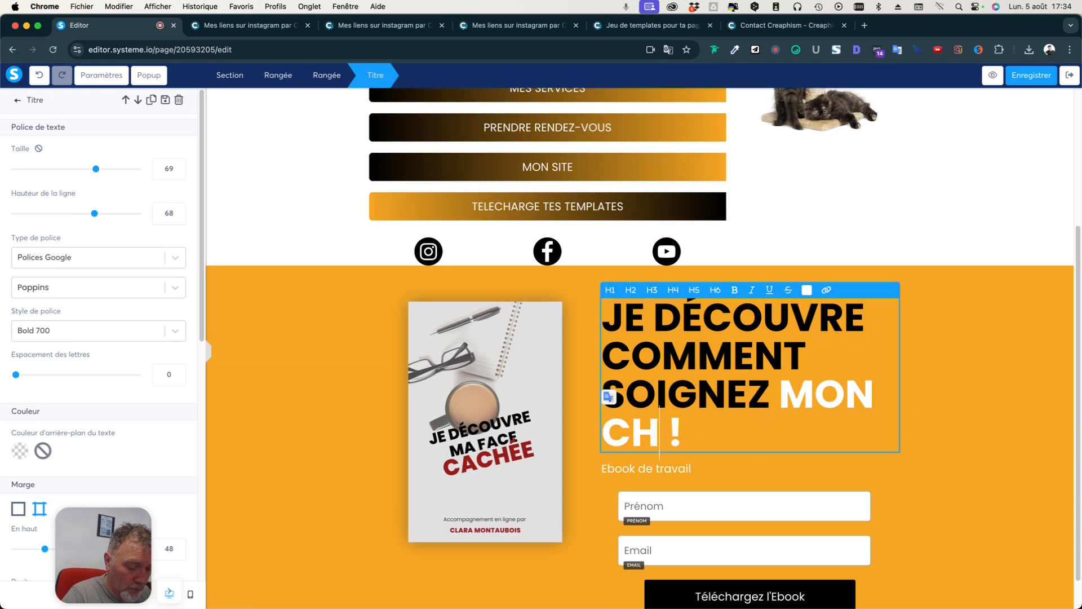
pyautogui.click(639, 472)
# Replace the 'Ebook de travail' line with 'Vidéo de présentation des méthodes'.
pyautogui.tripleClick(638, 471)
pyautogui.click(703, 468)
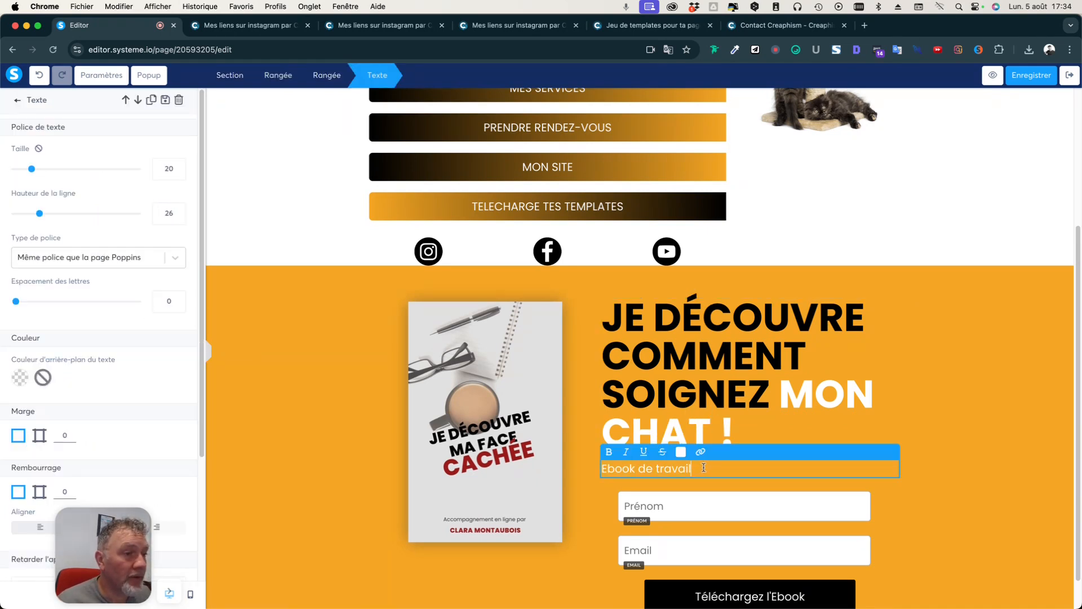
pyautogui.tripleClick(670, 471)
pyautogui.write('Vidé')
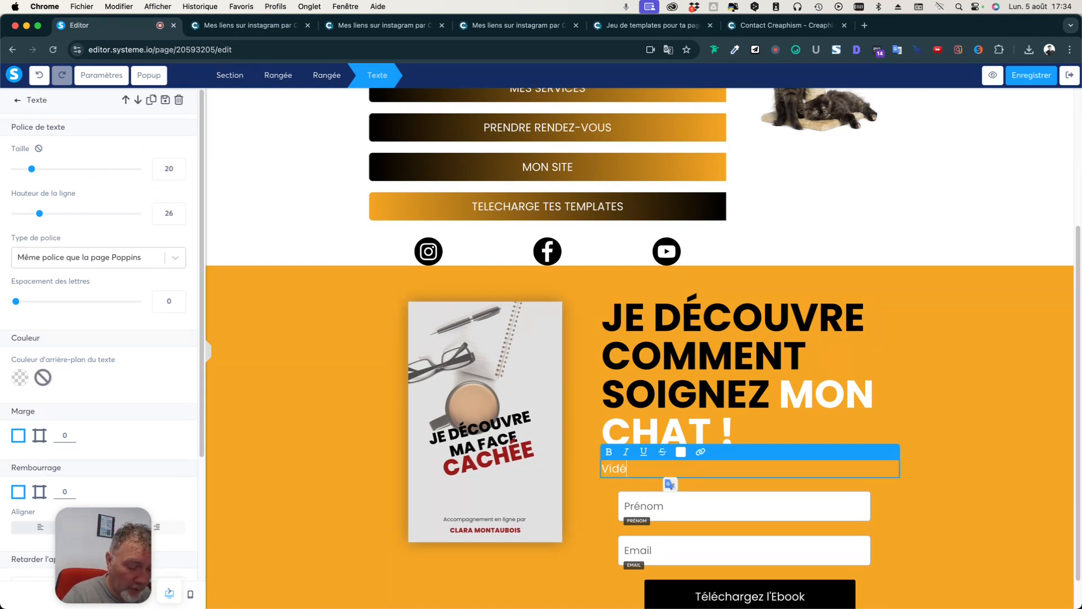
pyautogui.write('o de présenta')
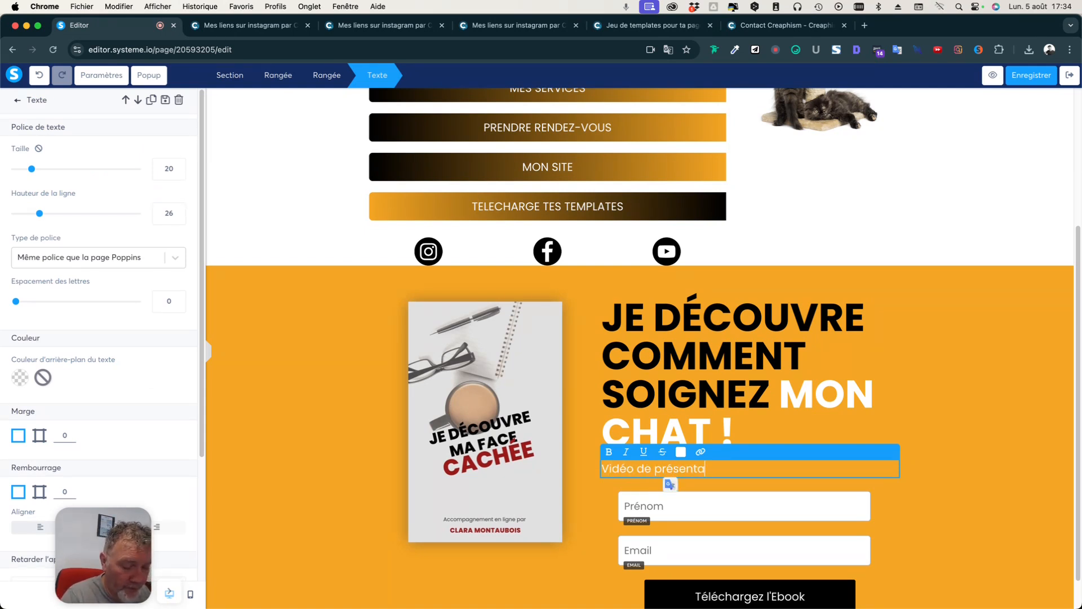
pyautogui.write('tion des mét')
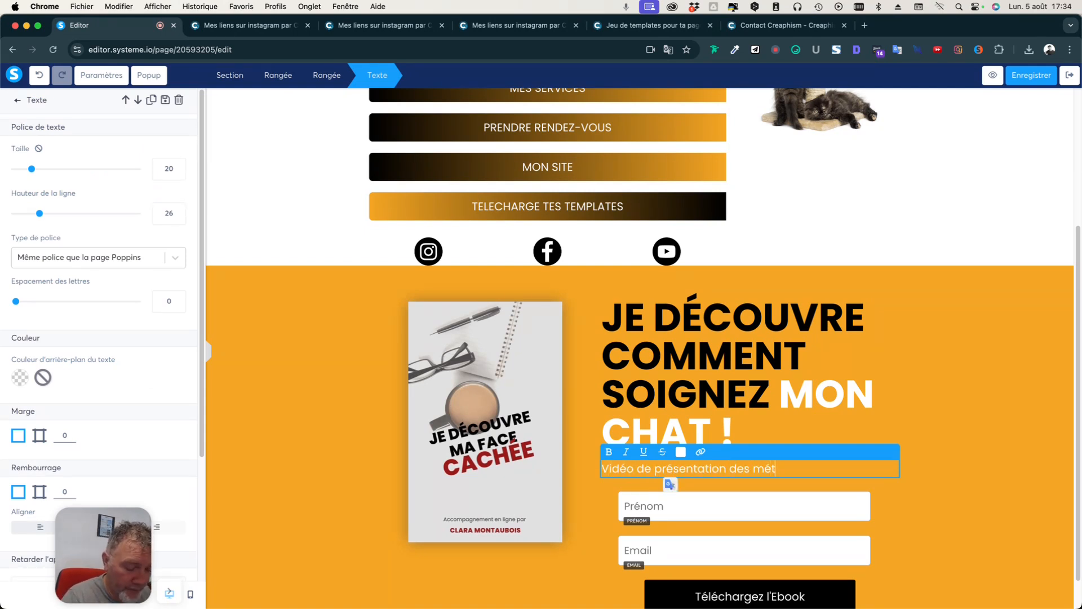
pyautogui.write('hodes')
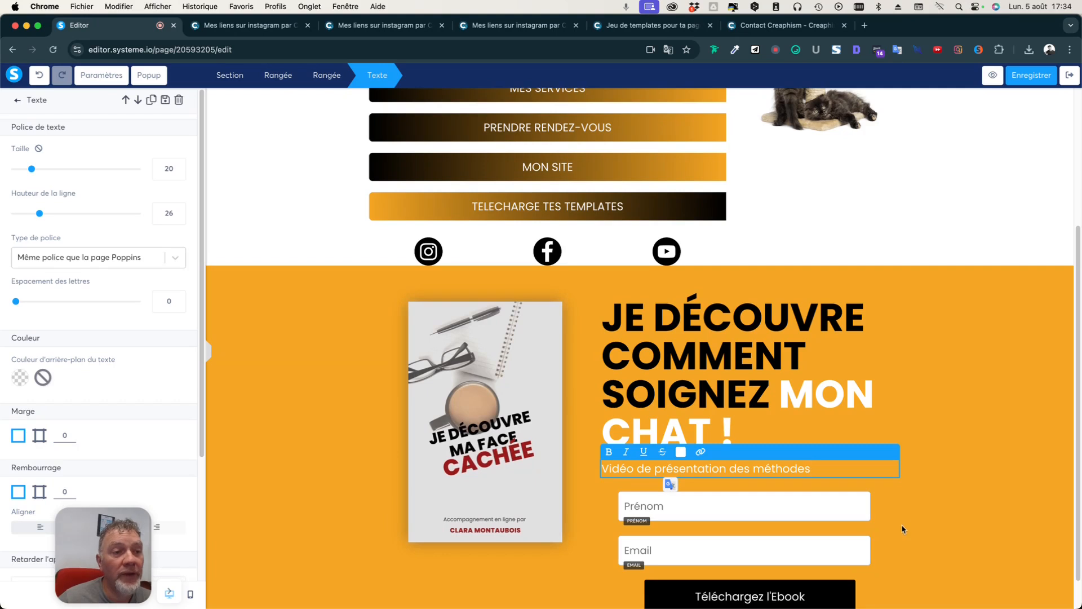
# Try a white overlay on the ebook cover image, then remove the overlay.
pyautogui.click(928, 527)
pyautogui.scroll(-1, 929, 525)
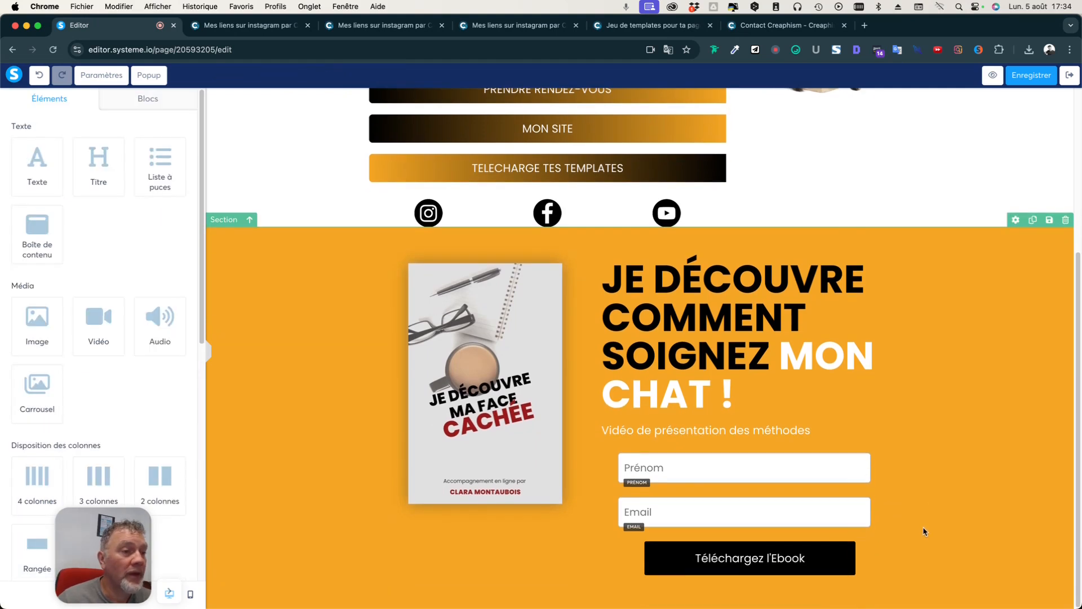
pyautogui.click(491, 429)
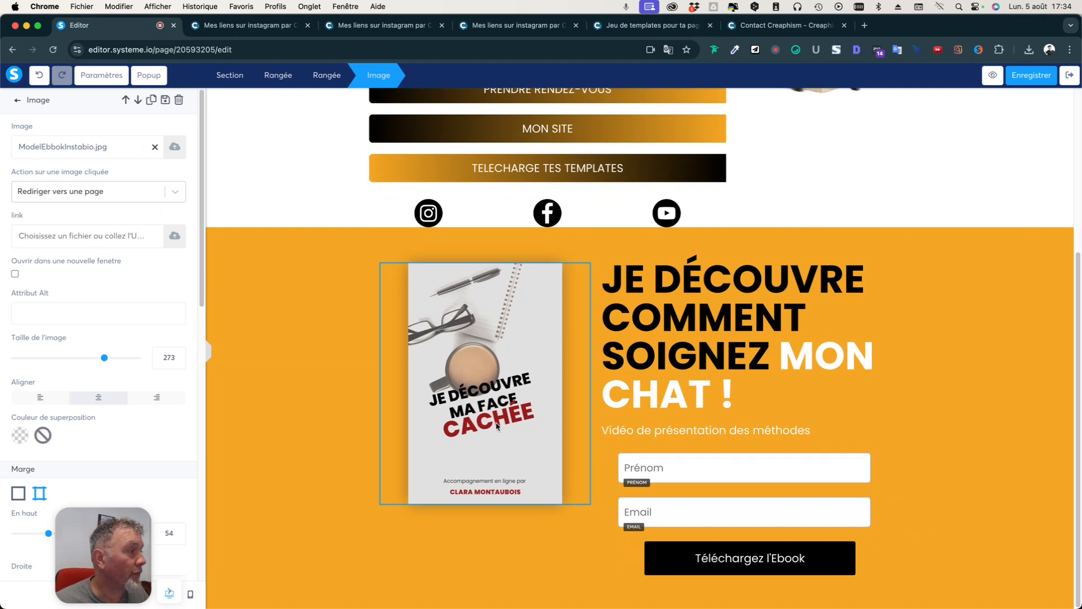
pyautogui.scroll(-4, 165, 451)
pyautogui.scroll(-4, 164, 448)
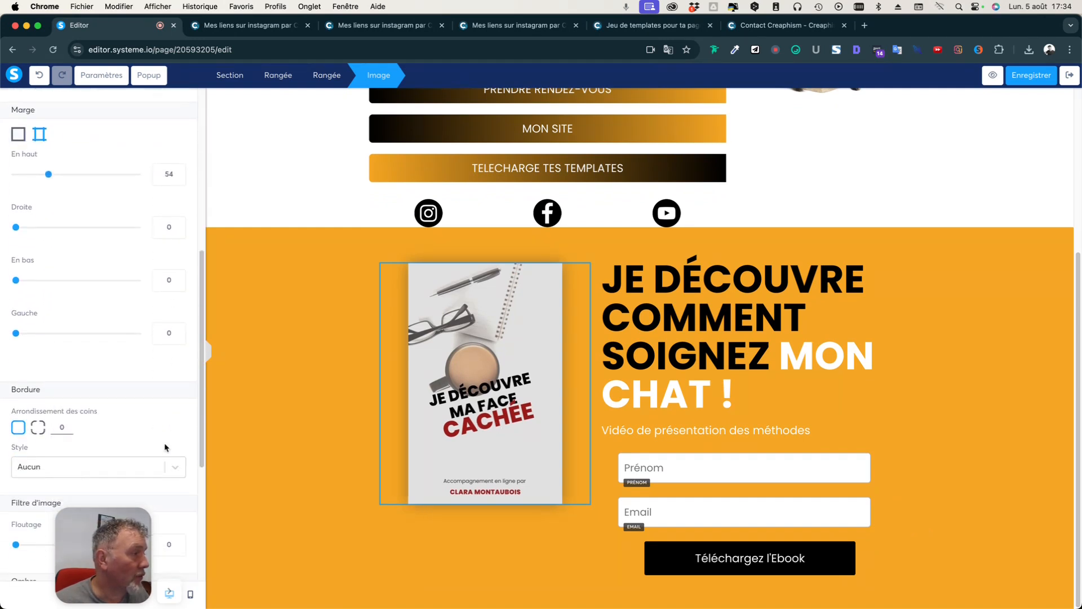
pyautogui.scroll(-4, 165, 448)
pyautogui.scroll(10, 164, 448)
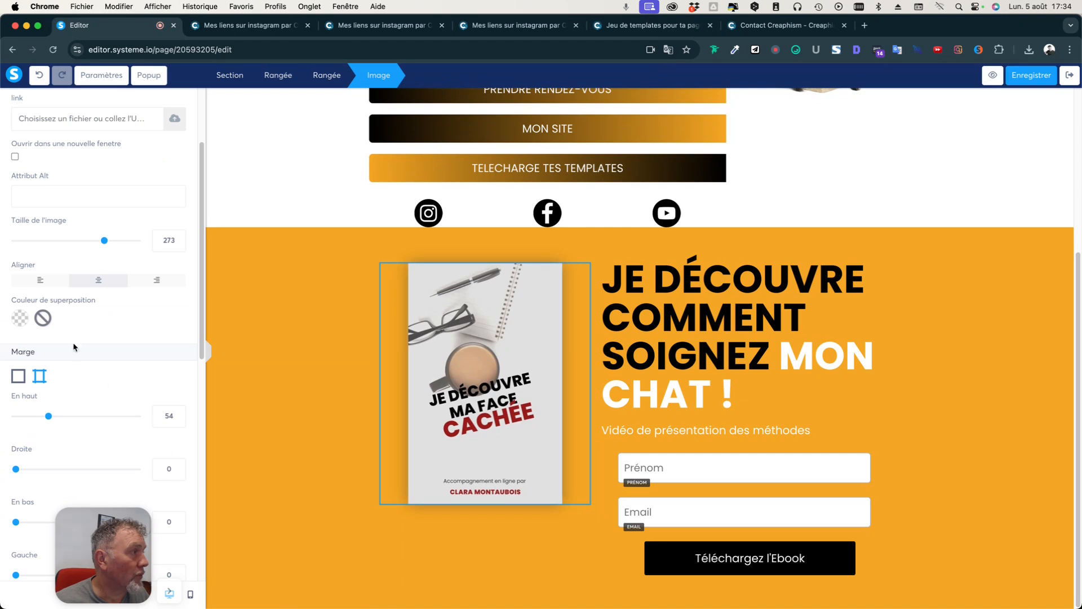
pyautogui.click(22, 325)
pyautogui.click(152, 399)
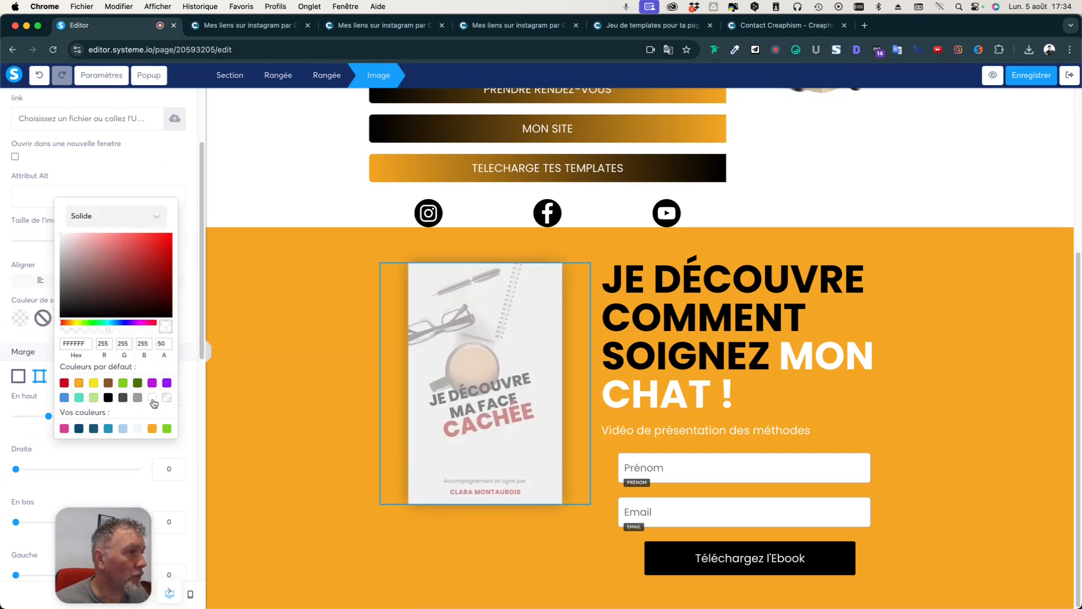
pyautogui.click(167, 397)
pyautogui.click(443, 377)
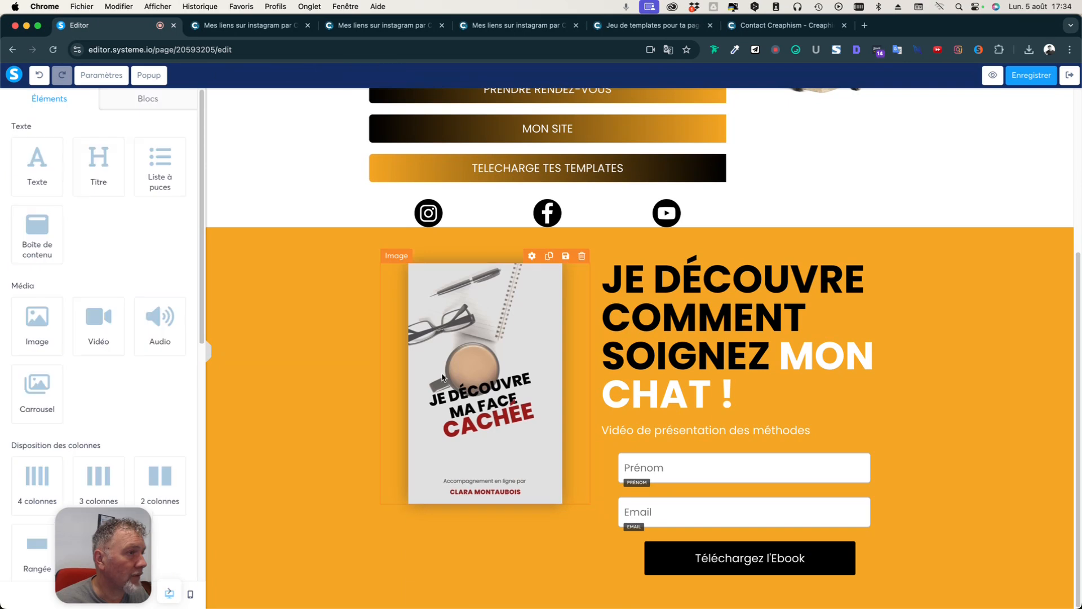
# Replace the ebook cover with the orange green-eyed cat photo from Vos images.
pyautogui.click(466, 367)
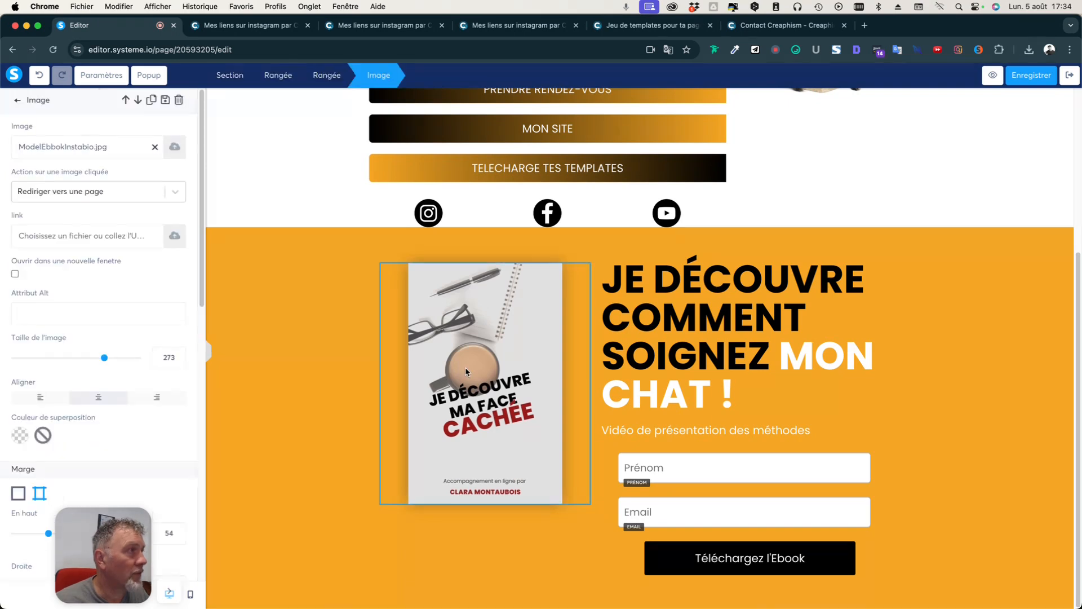
pyautogui.click(175, 148)
pyautogui.click(600, 214)
pyautogui.scroll(-3, 530, 377)
pyautogui.scroll(-10, 530, 377)
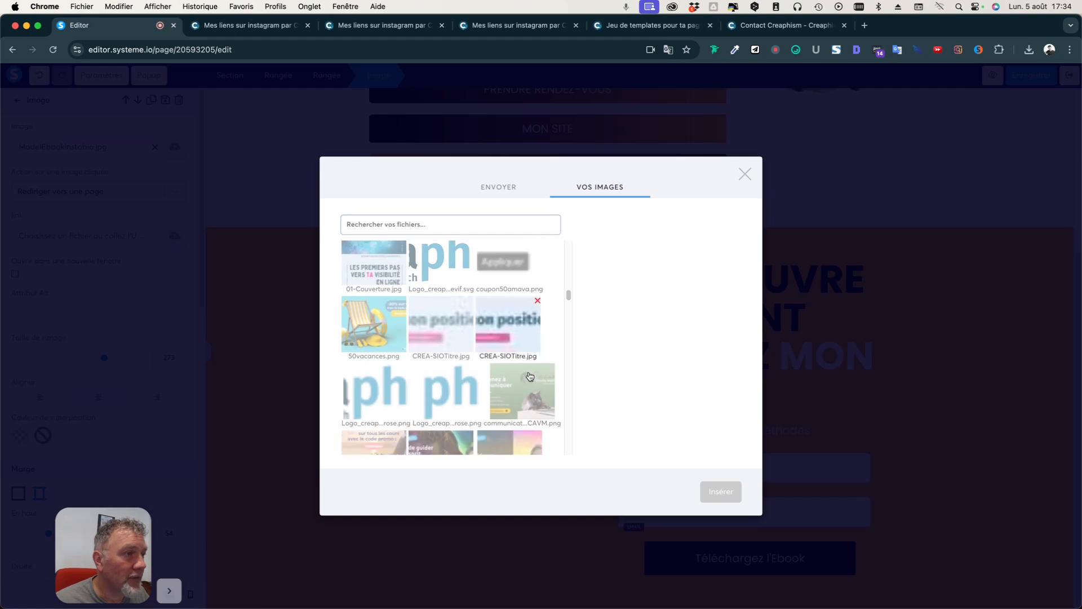
pyautogui.scroll(-10, 530, 377)
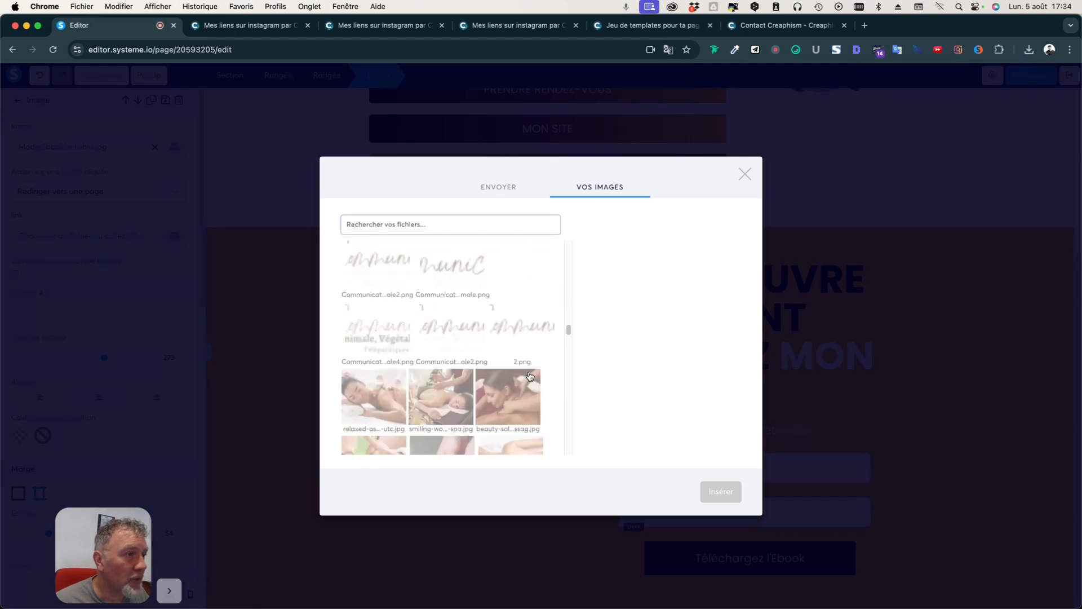
pyautogui.scroll(-10, 530, 377)
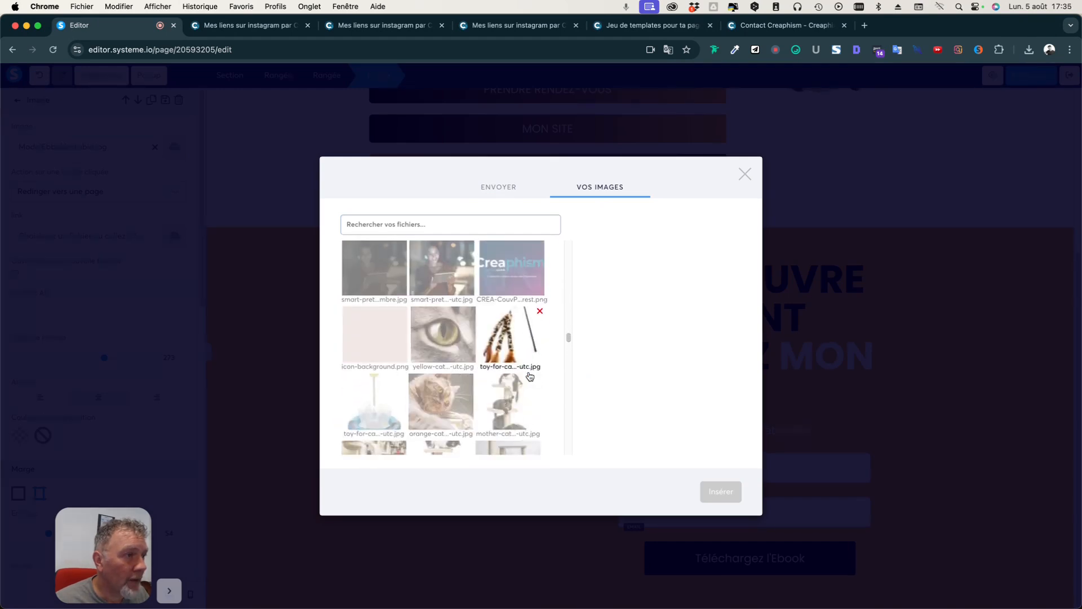
pyautogui.click(443, 335)
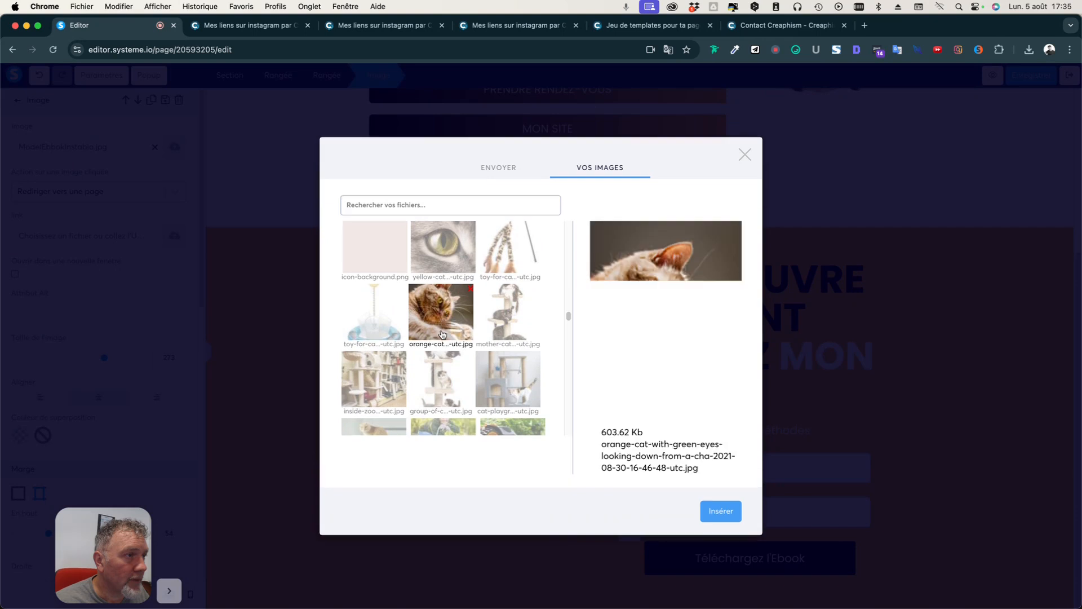
pyautogui.click(708, 513)
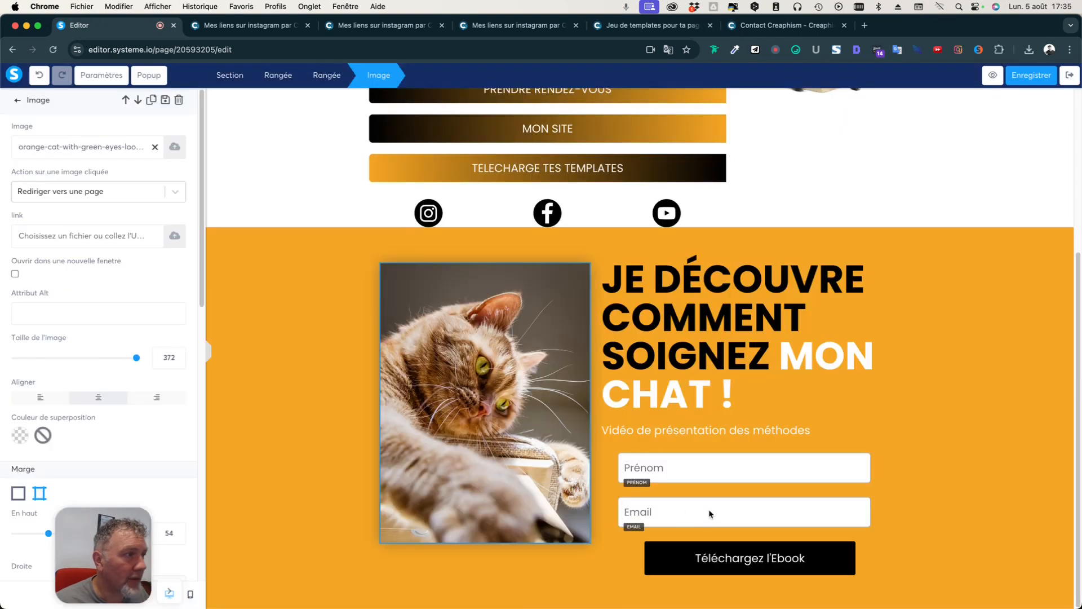
pyautogui.click(304, 376)
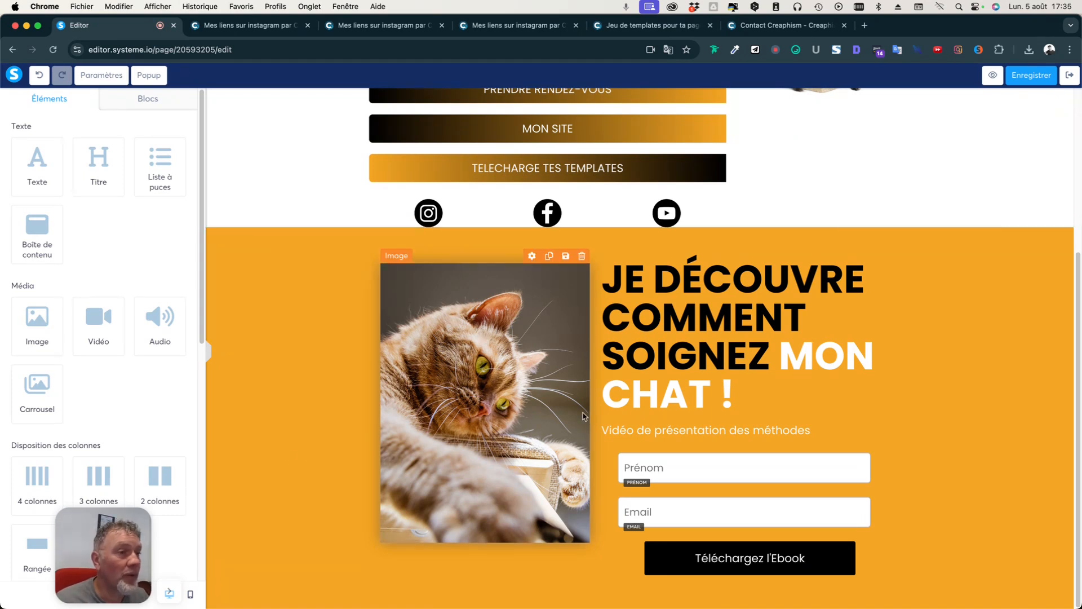
# Change the Téléchargez l'Ebook button label to 'Visionnez ma vidéo' and save the page.
pyautogui.click(797, 564)
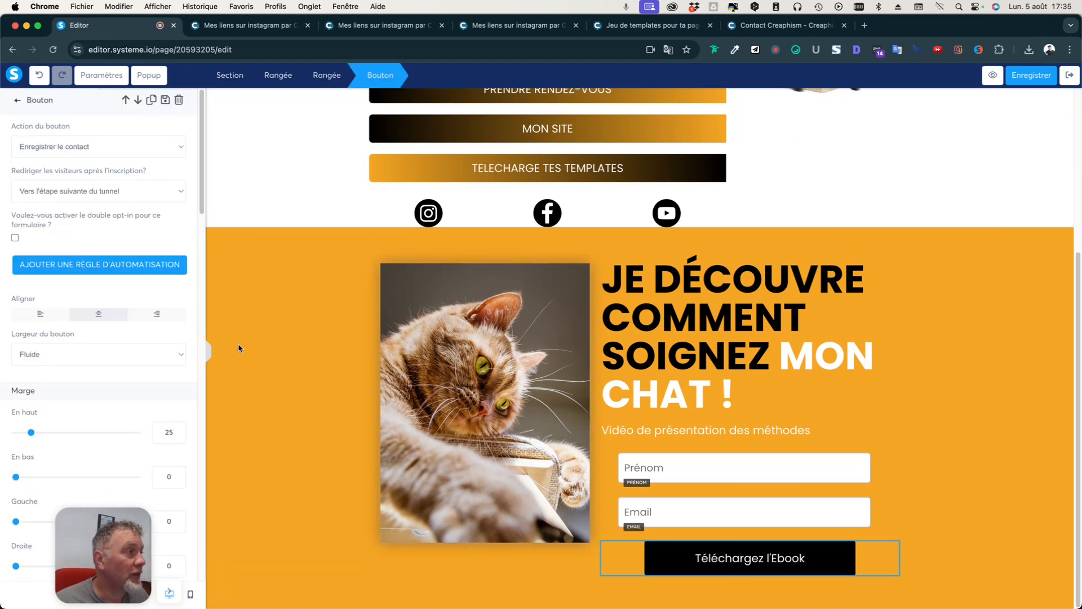
pyautogui.scroll(-5, 107, 213)
pyautogui.scroll(-2, 123, 296)
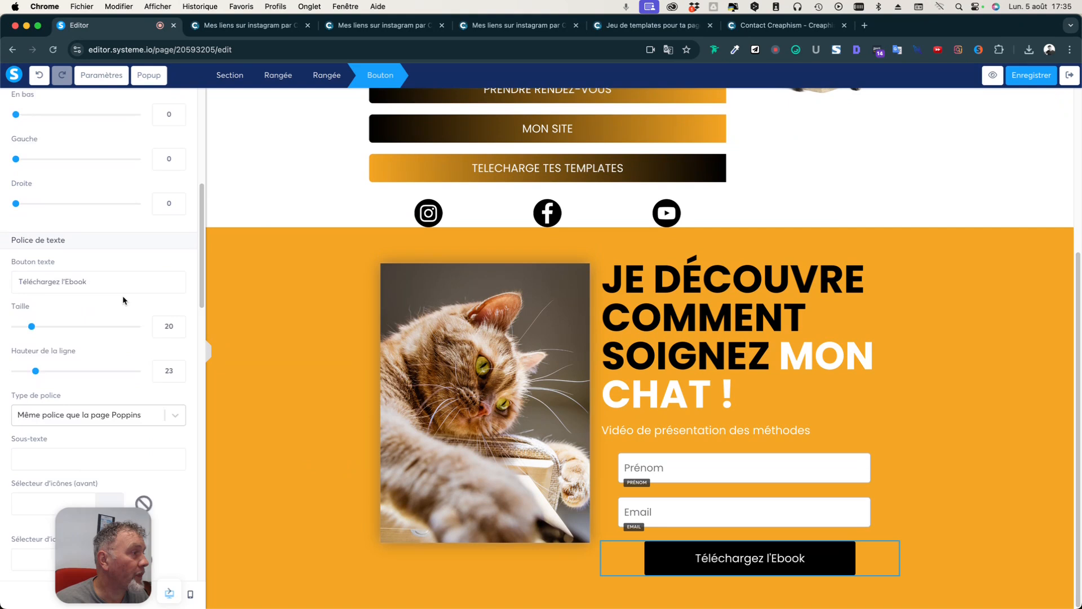
pyautogui.moveTo(61, 259); pyautogui.dragTo(123, 269)
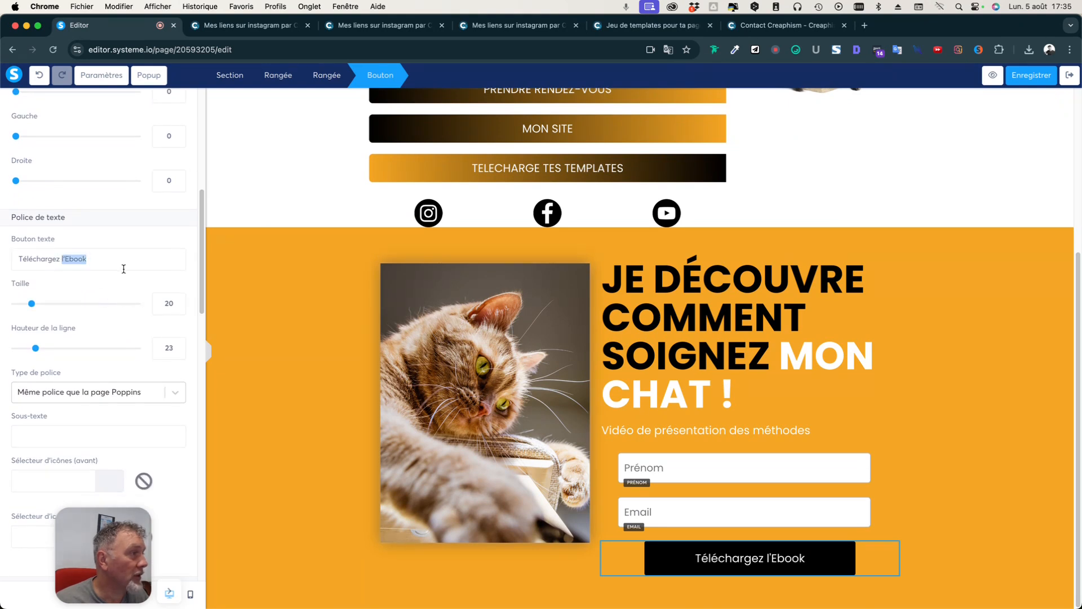
pyautogui.moveTo(130, 258); pyautogui.dragTo(6, 258)
pyautogui.write('Visio')
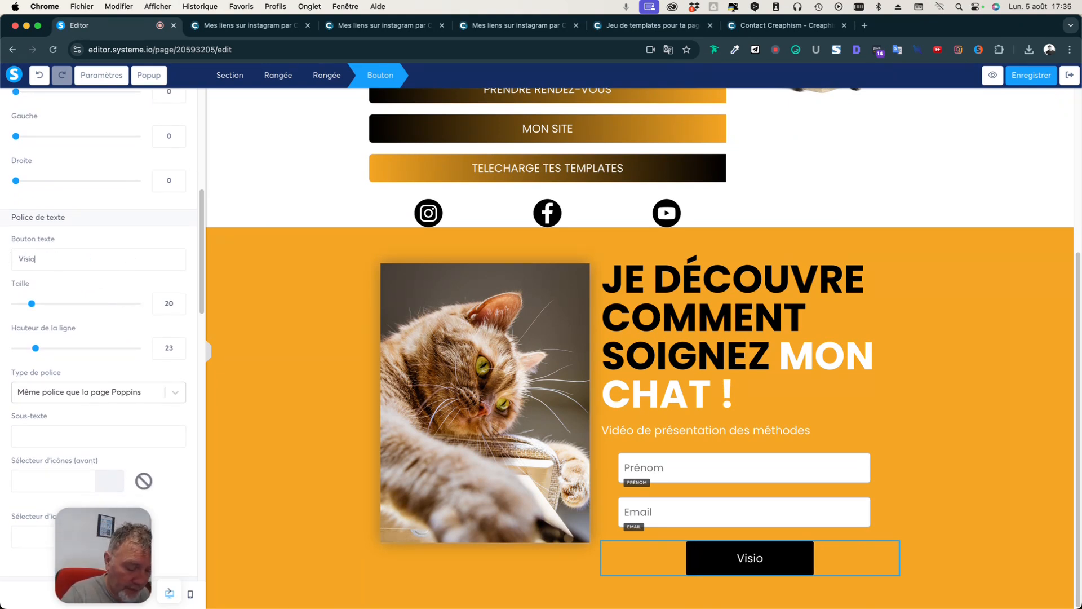
pyautogui.write('nnez ma vidéo')
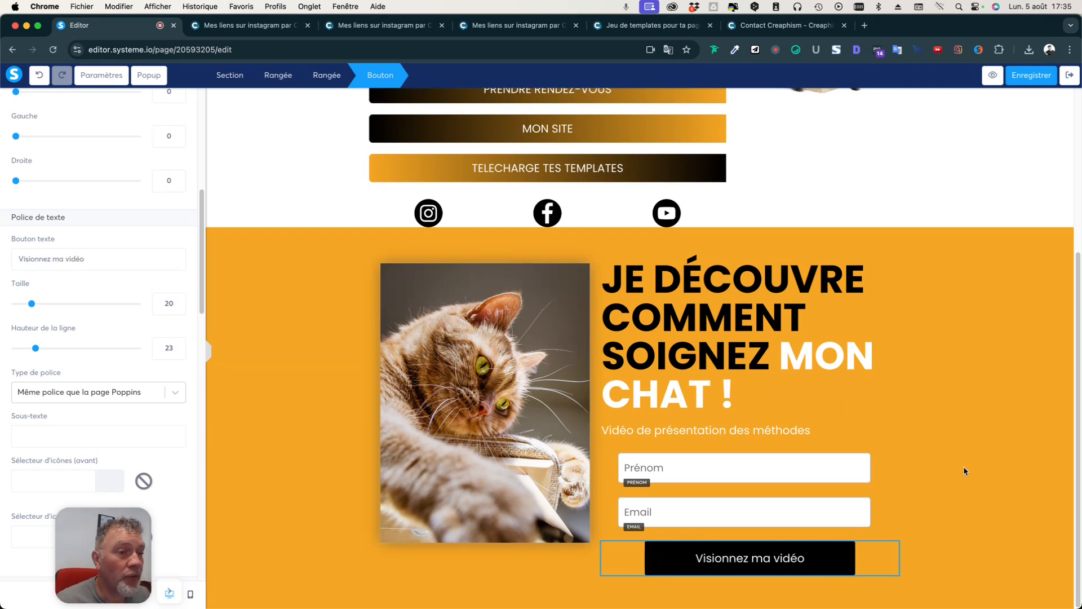
pyautogui.click(927, 457)
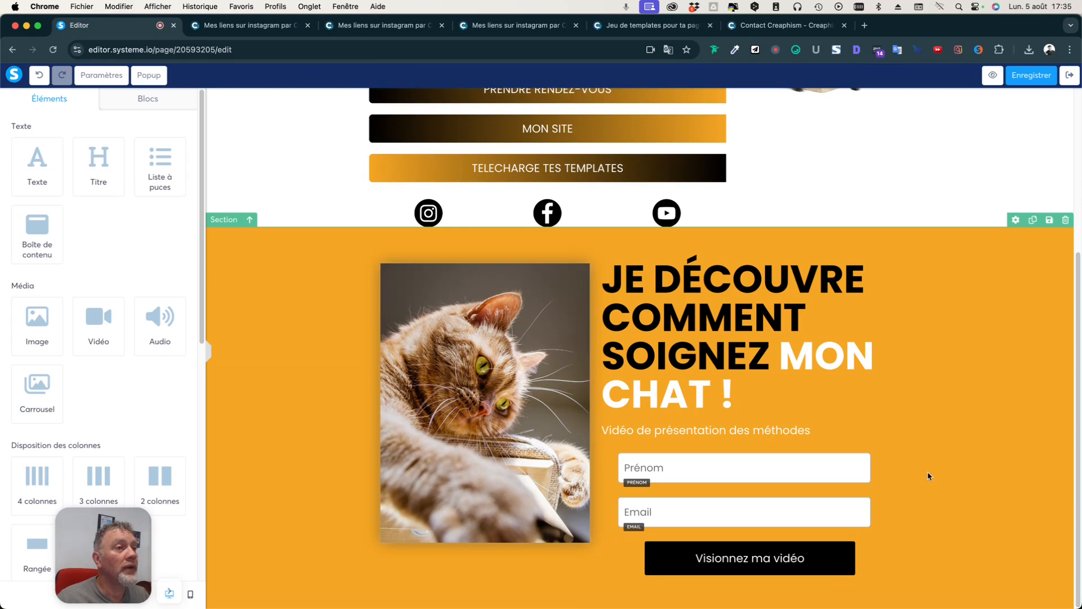
pyautogui.scroll(5, 699, 398)
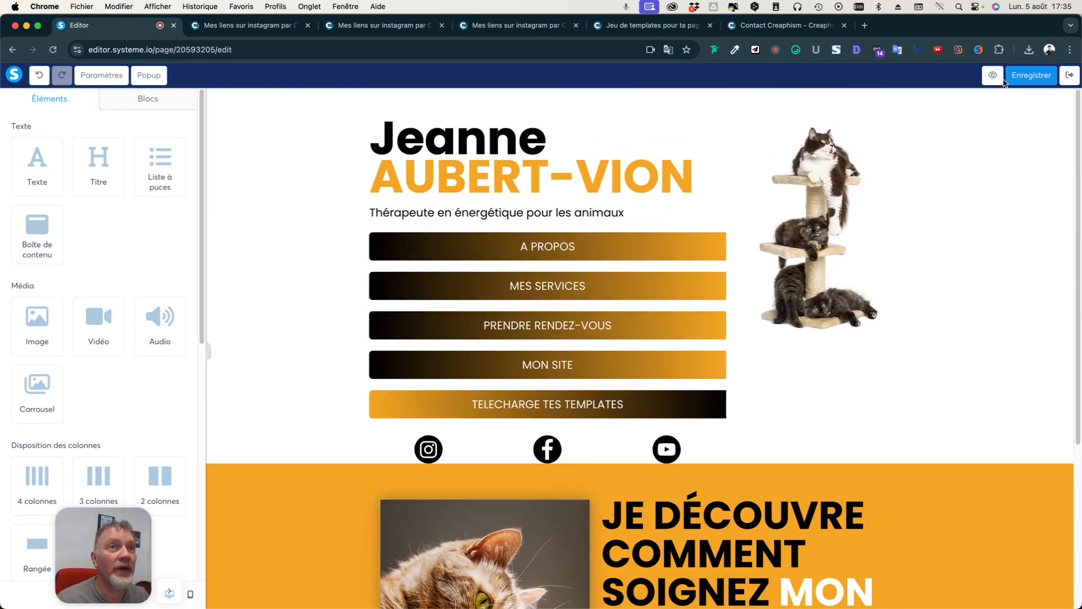
pyautogui.click(1032, 79)
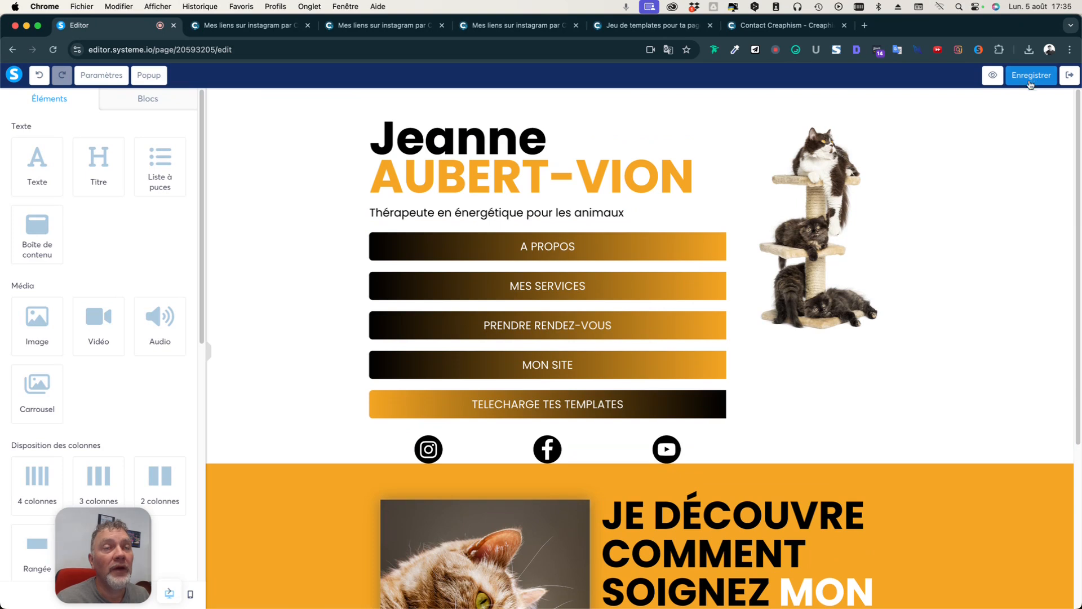
# Open a live preview of the page and scroll through the cat photos and buttons.
pyautogui.click(993, 75)
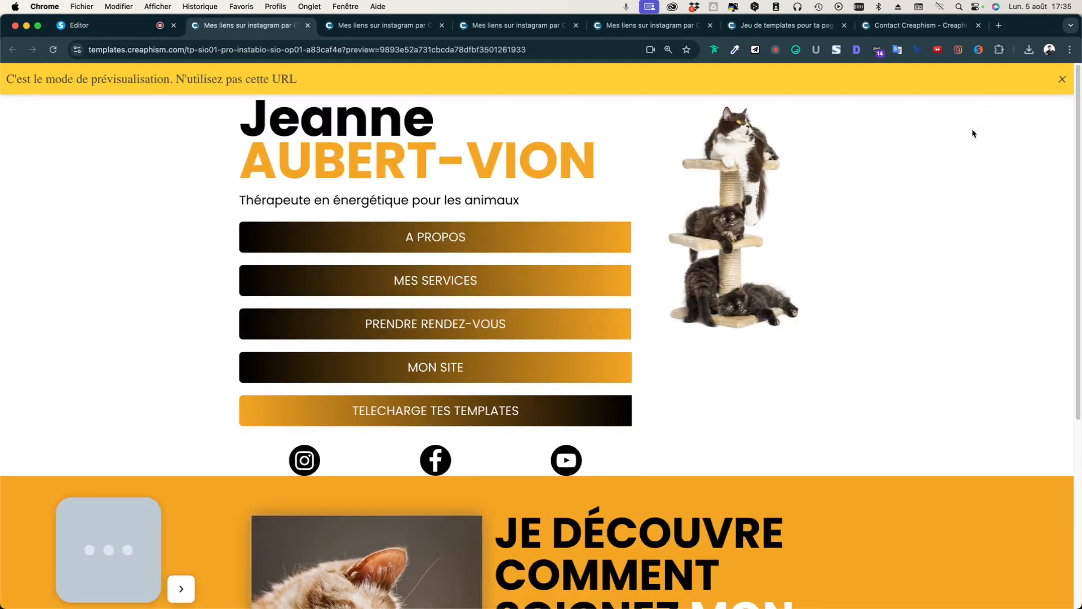
pyautogui.click(1064, 80)
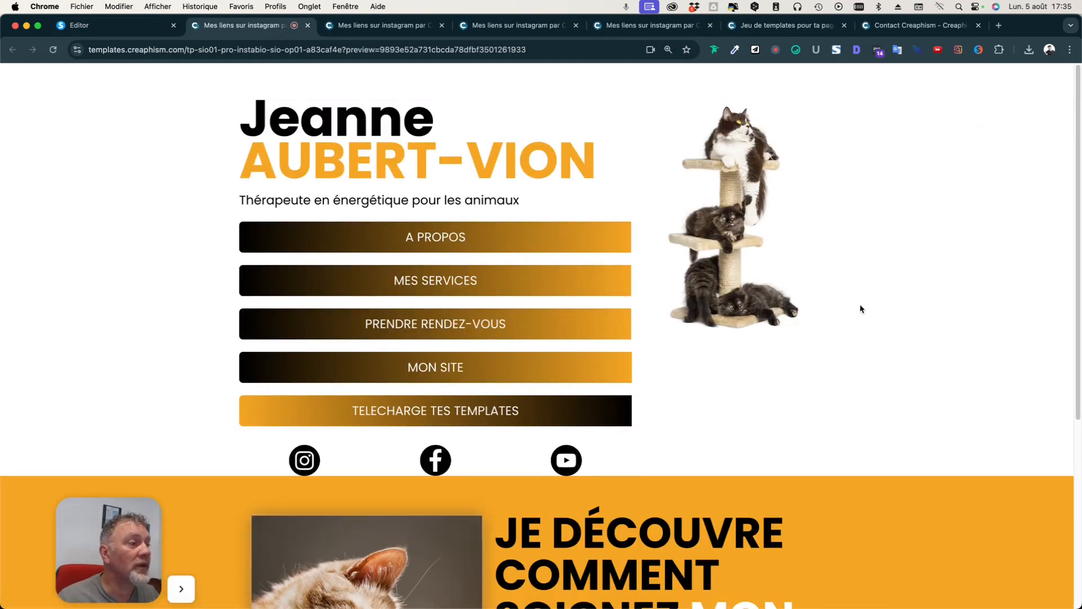
pyautogui.scroll(-1, 888, 317)
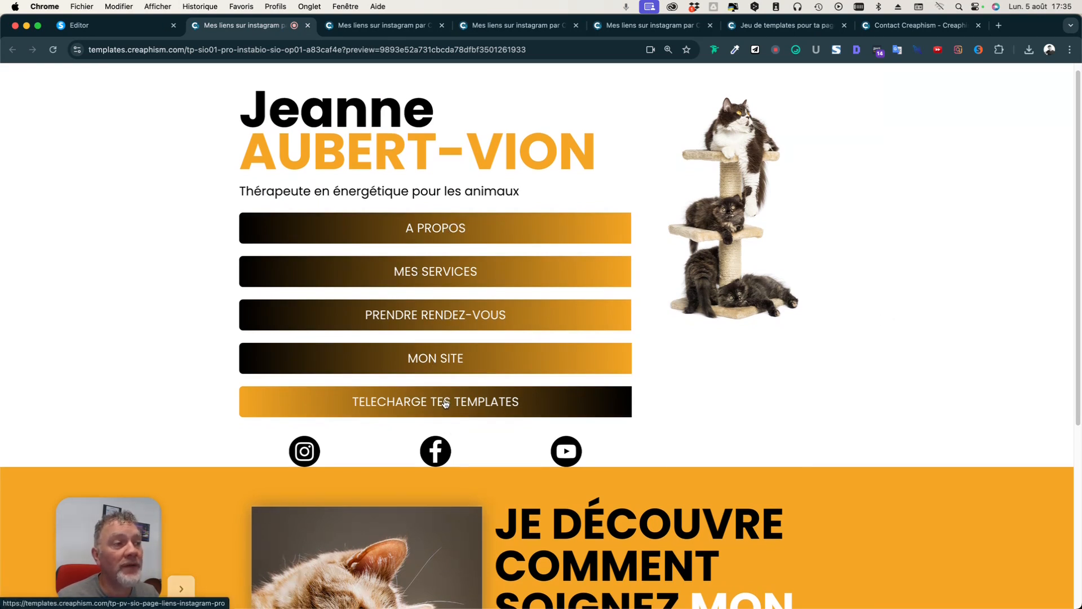
pyautogui.scroll(-5, 384, 451)
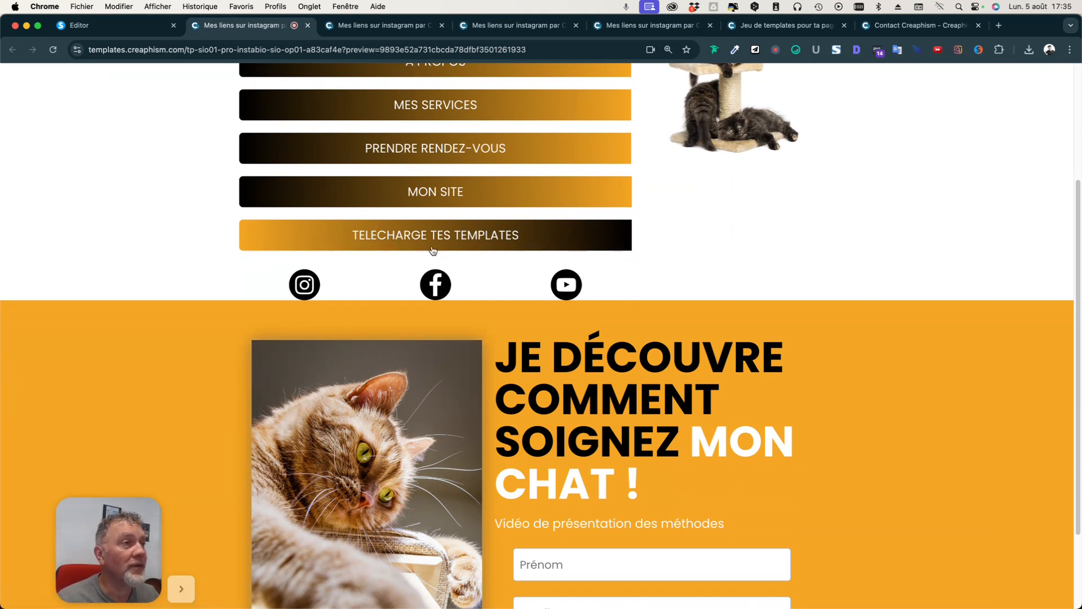
pyautogui.scroll(-3, 451, 252)
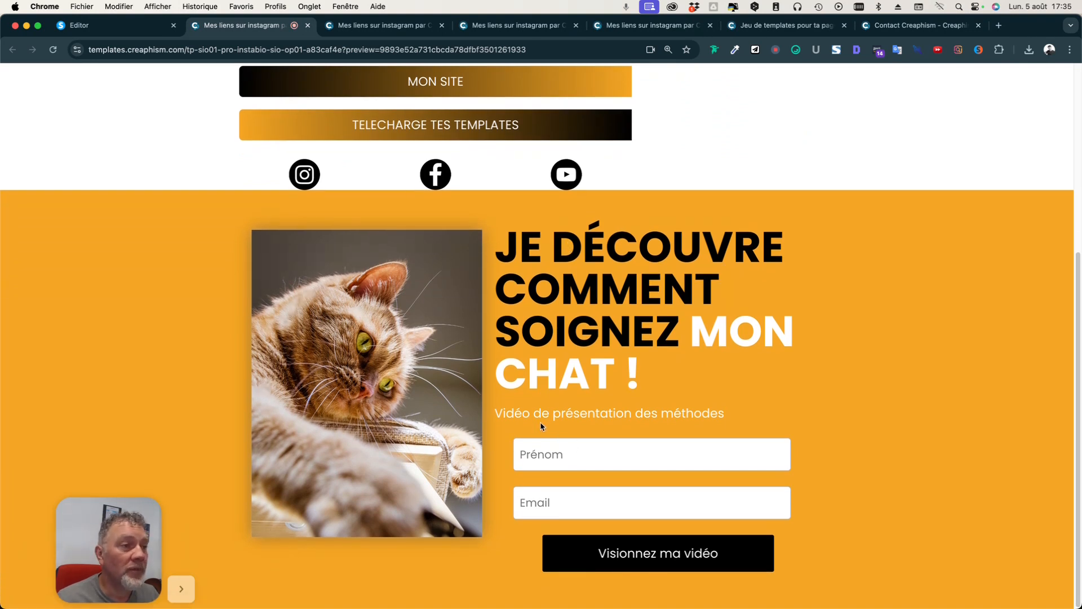
# Submit the opt-in form with empty fields as a test, then return to the page editor.
pyautogui.click(607, 501)
pyautogui.scroll(-1, 814, 475)
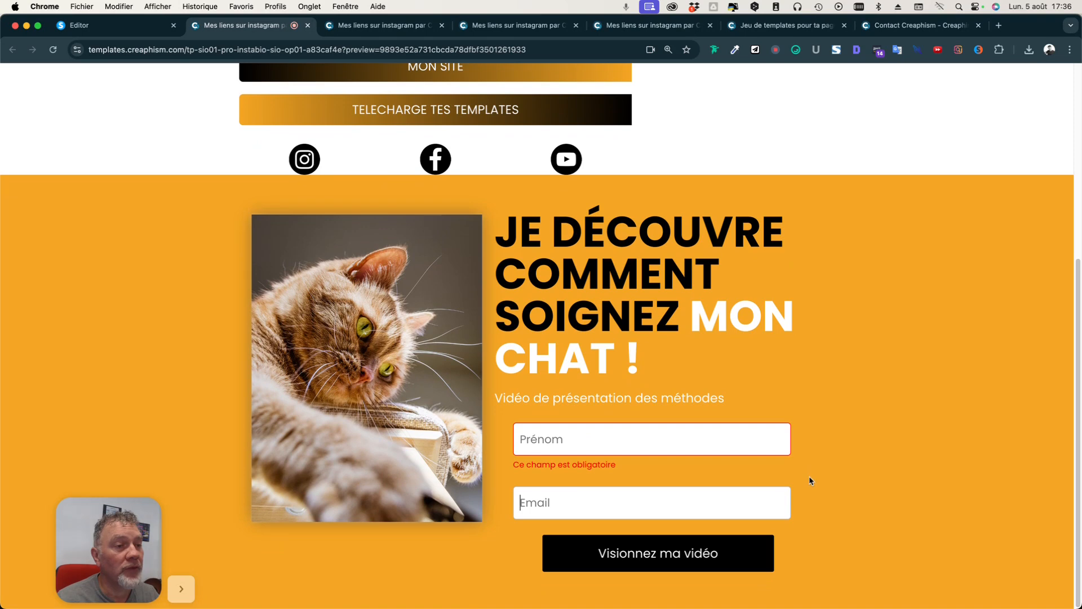
pyautogui.scroll(5, 737, 413)
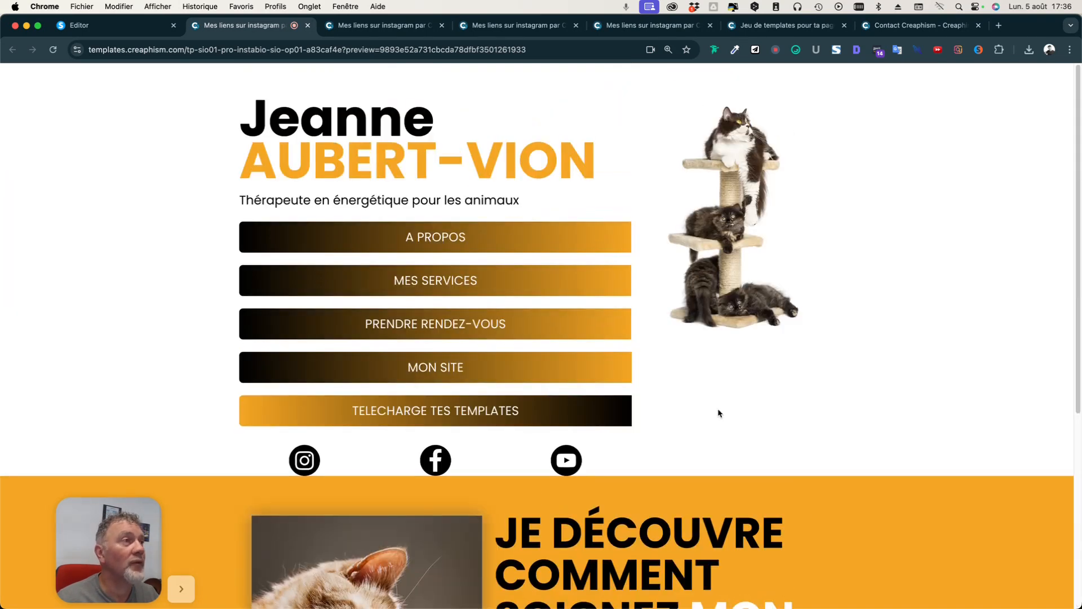
pyautogui.click(114, 29)
# Relabel the fifth link button from TELECHARGE TES TEMPLATES to 'VISUALISEZ MA VIDEO'.
pyautogui.scroll(-3, 773, 413)
pyautogui.click(561, 310)
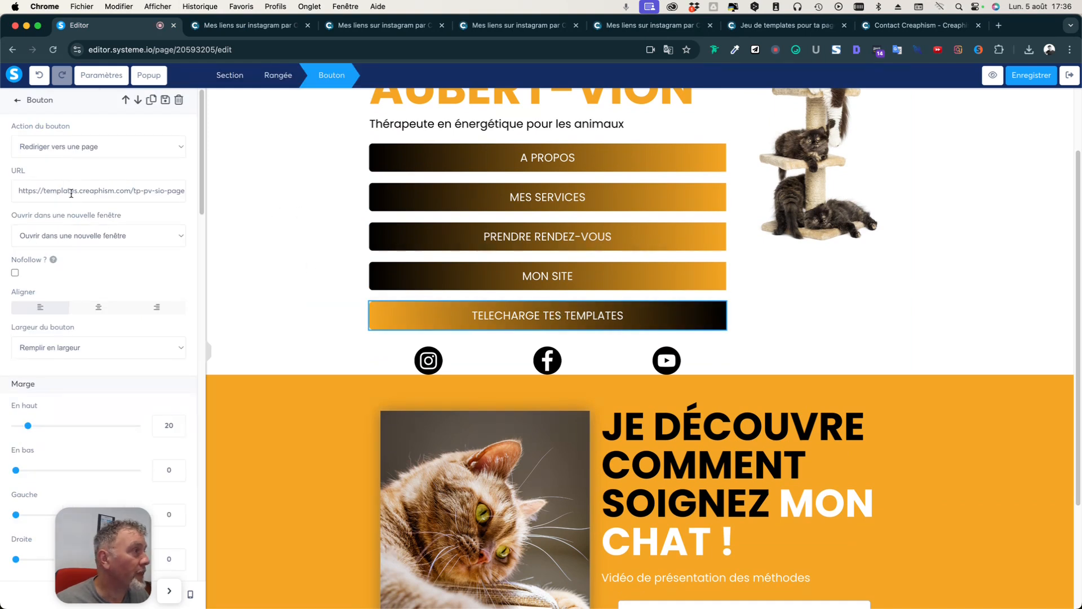
pyautogui.scroll(-6, 104, 309)
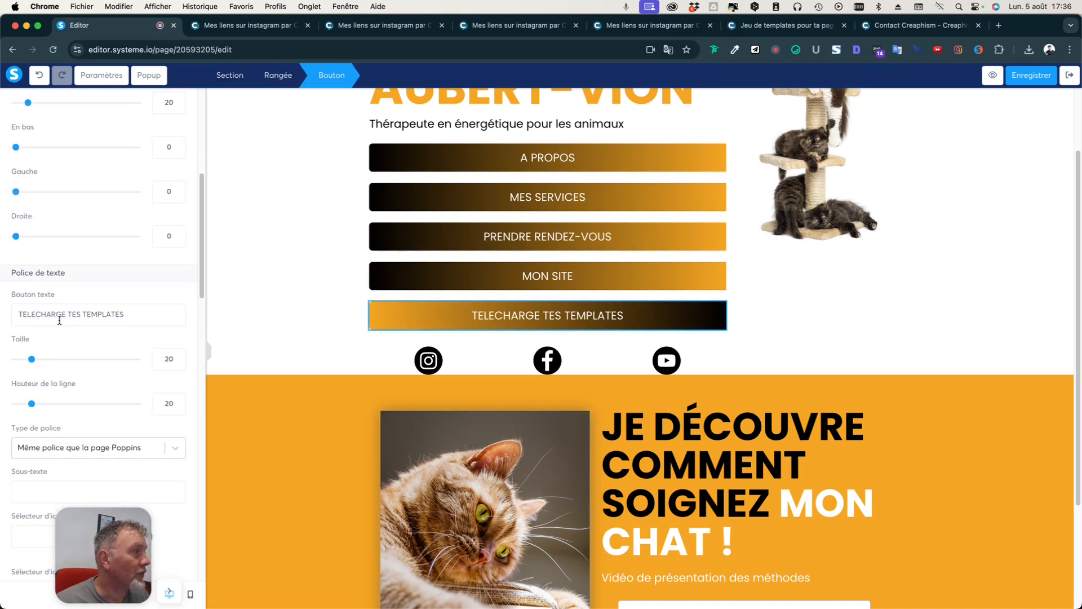
pyautogui.press('super+a')
pyautogui.write('VI')
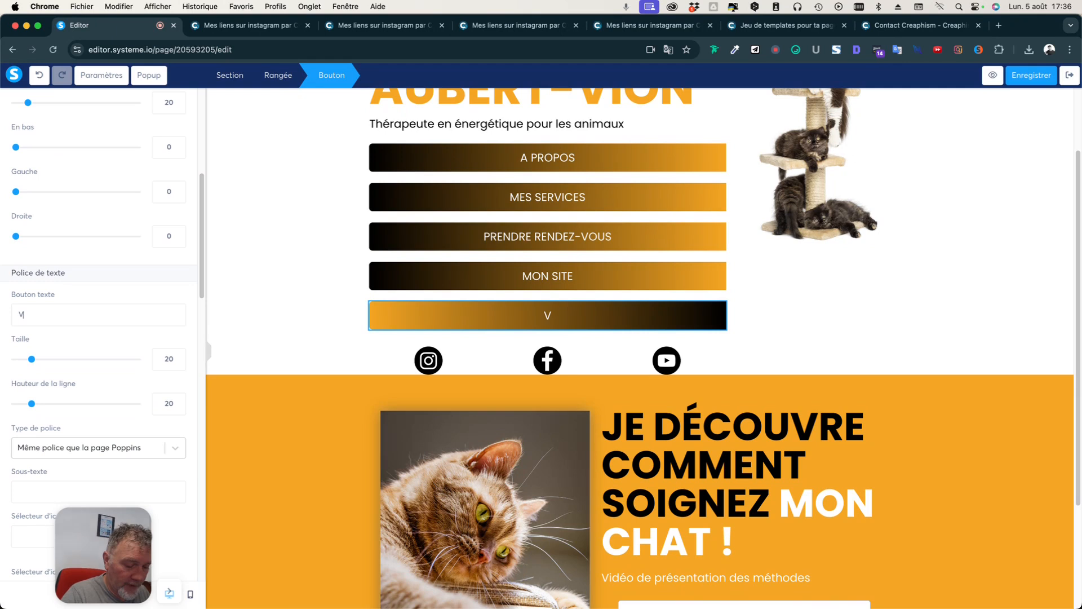
pyautogui.write('S')
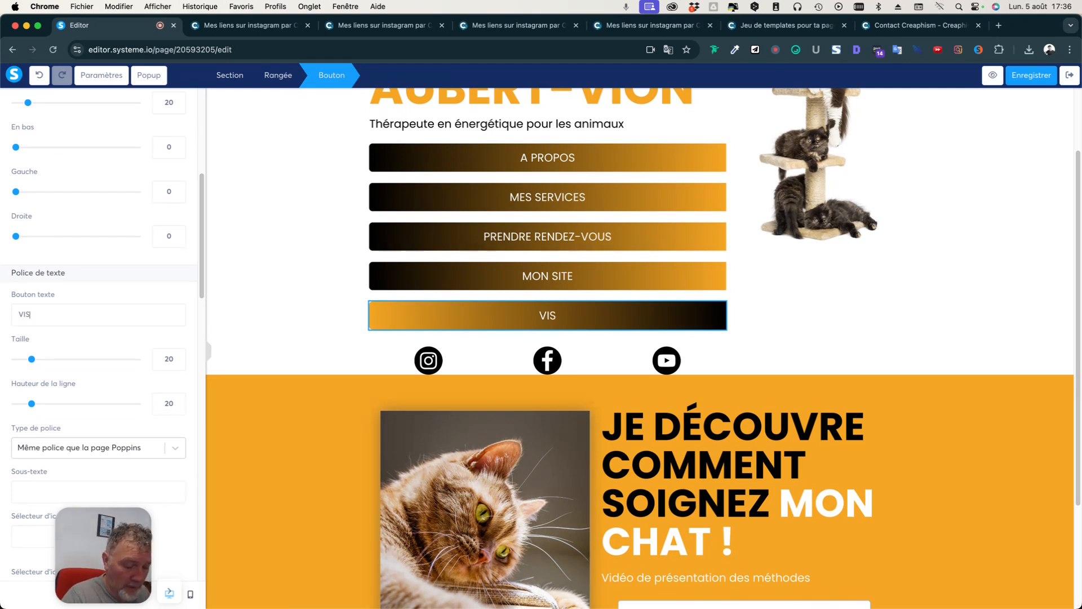
pyautogui.write('UALISEZ MA VIDöO')
pyautogui.press('BackSpace')
pyautogui.press('BackSpace')
pyautogui.press('BackSpace')
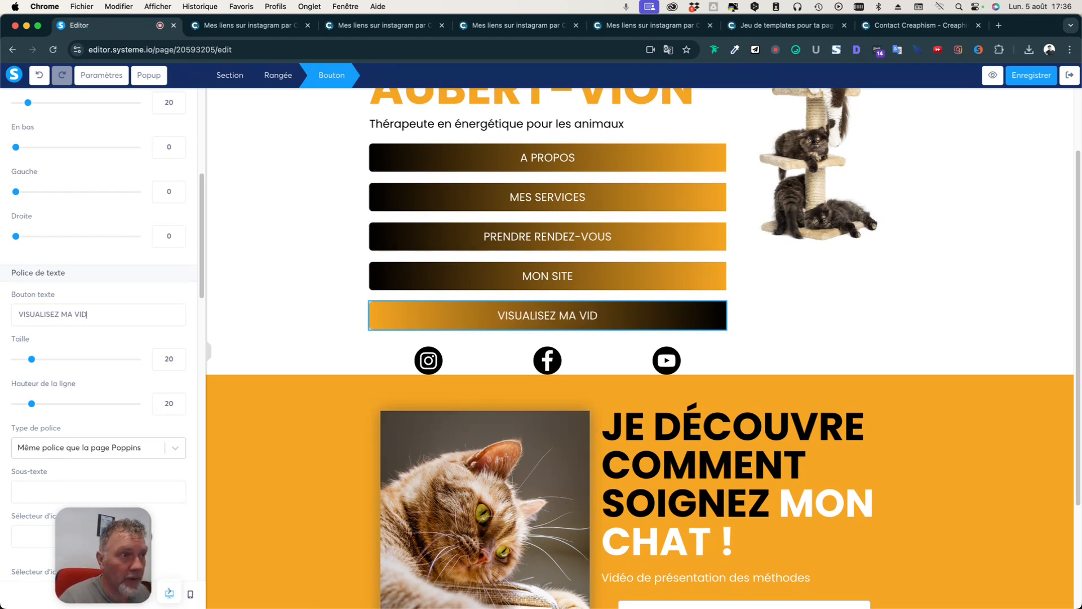
pyautogui.write('DEO')
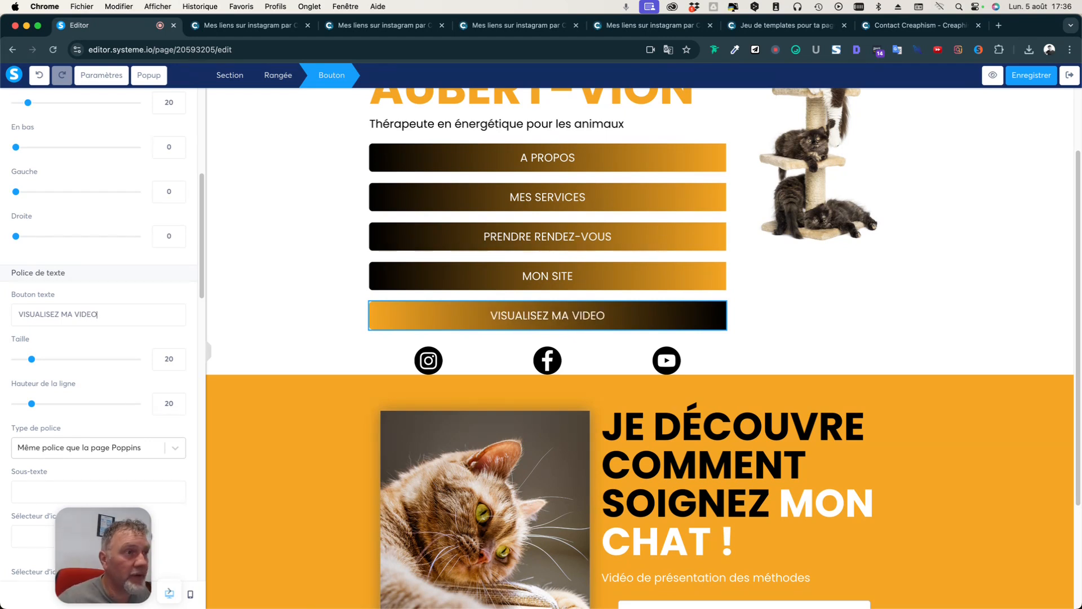
pyautogui.click(263, 320)
pyautogui.click(481, 325)
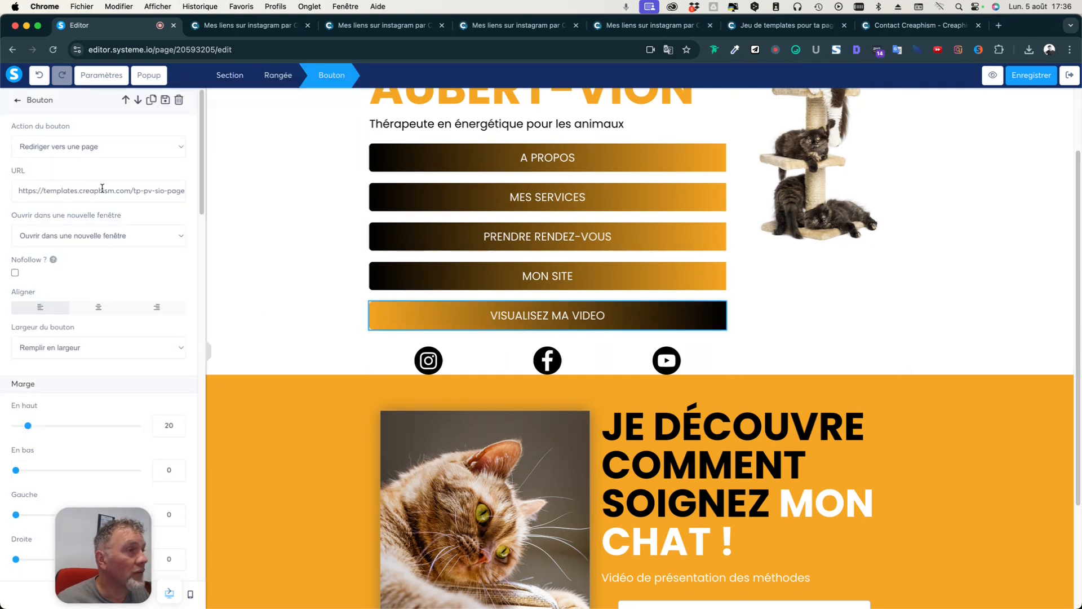
pyautogui.click(288, 302)
pyautogui.scroll(-3, 285, 314)
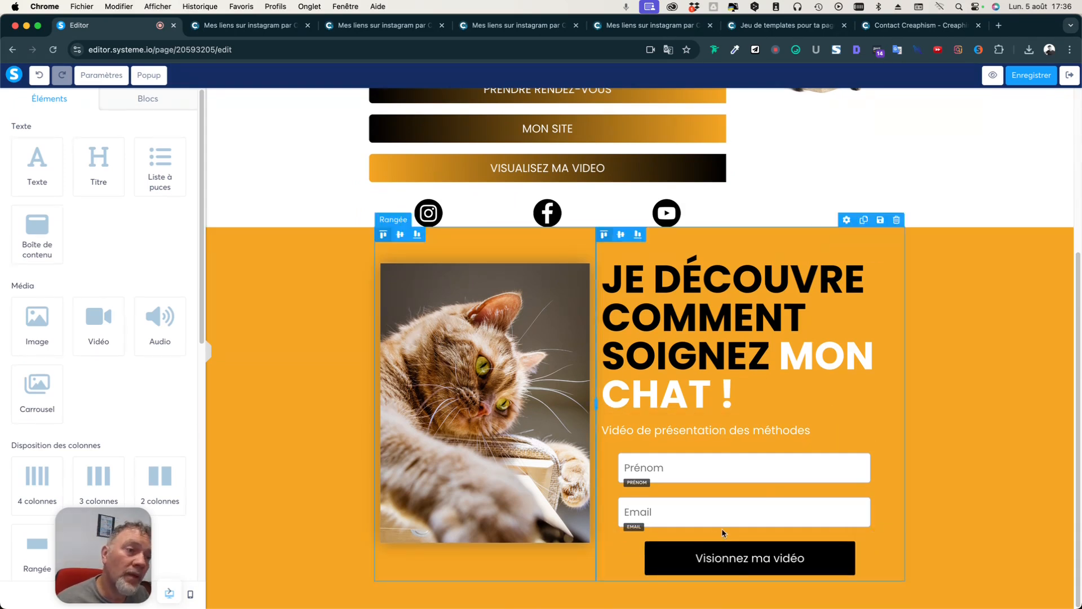
# Save the page, select the Visionnez ma vidéo form button, and save again.
pyautogui.click(1027, 82)
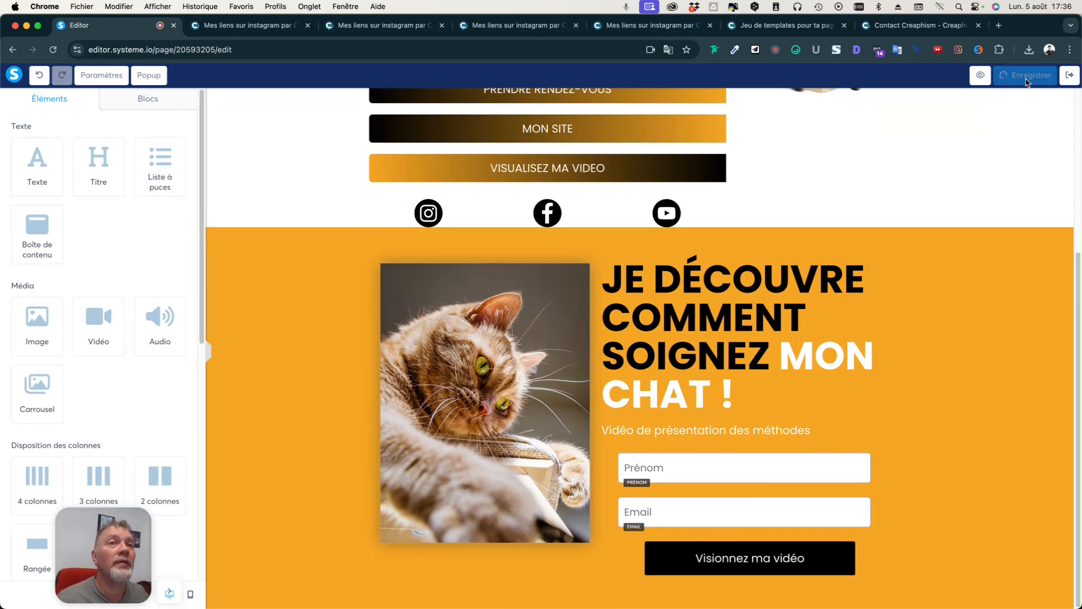
pyautogui.click(733, 563)
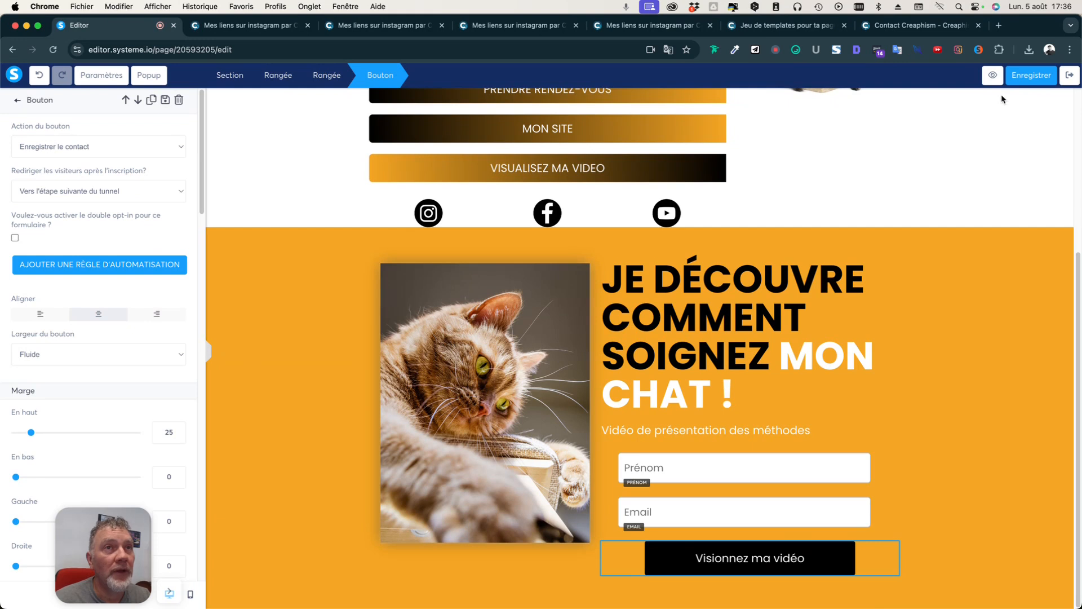
pyautogui.click(1030, 75)
# Leave the editor and open the Opt1 | Page de remerciement step for editing.
pyautogui.click(1069, 75)
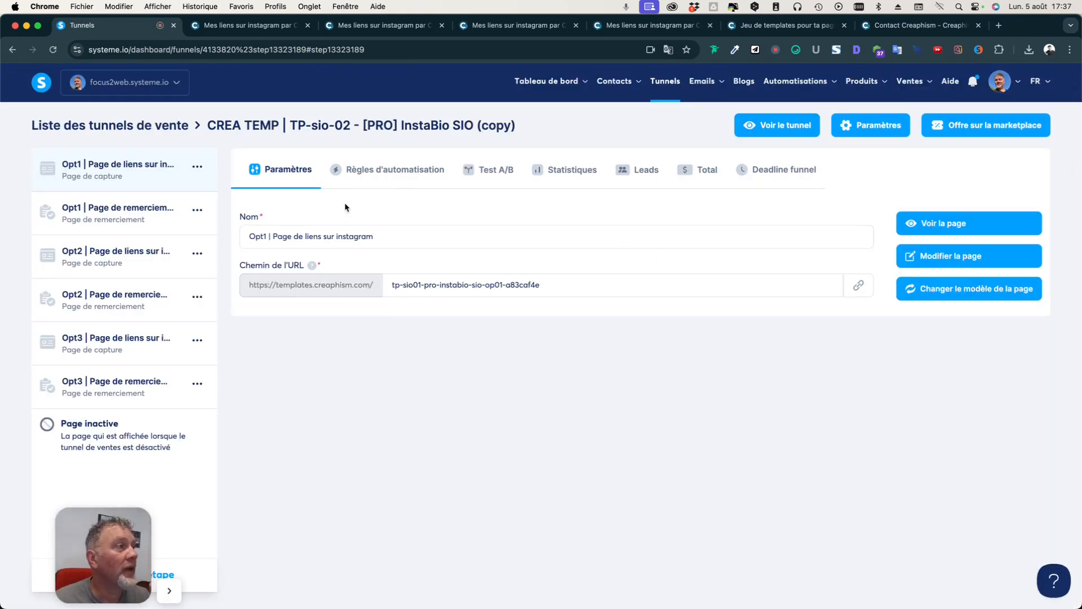
pyautogui.click(115, 211)
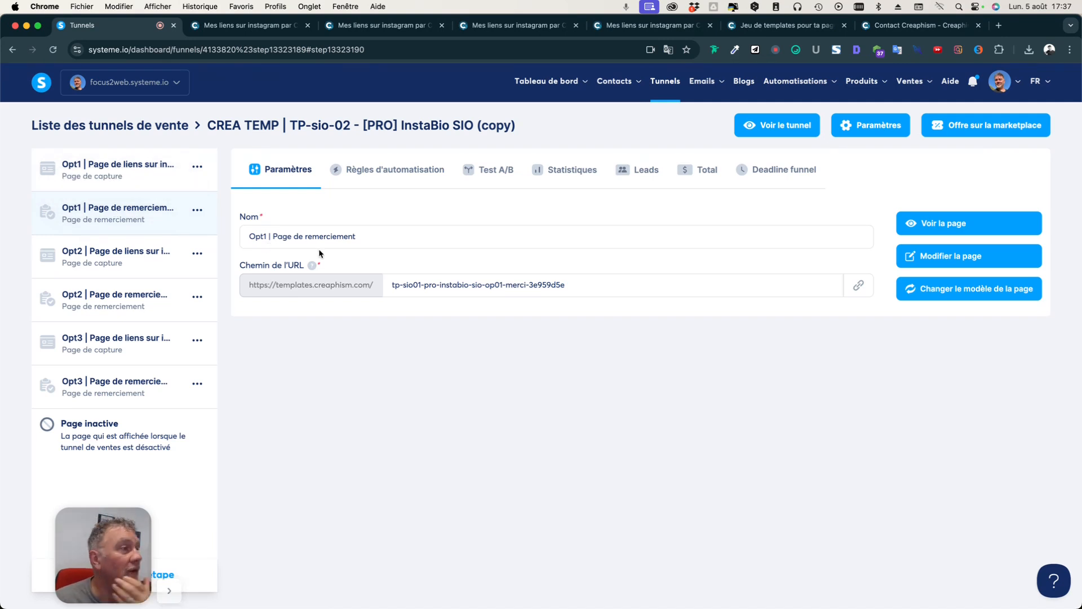
pyautogui.click(969, 255)
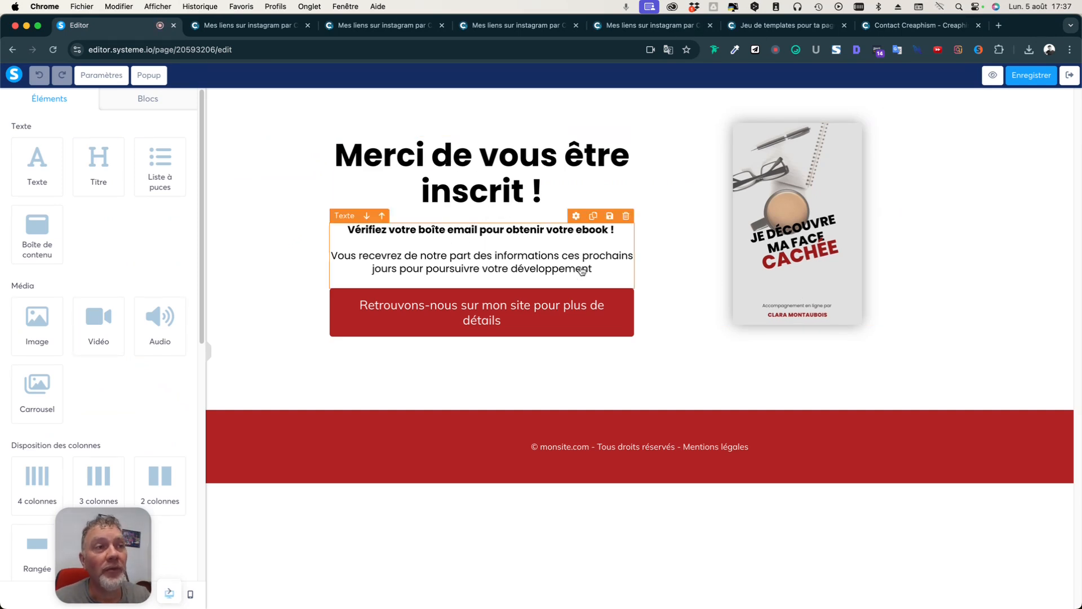
# Swap the ebook cover beside the heading for the orange green-eyed cat photo from Vos images.
pyautogui.click(828, 263)
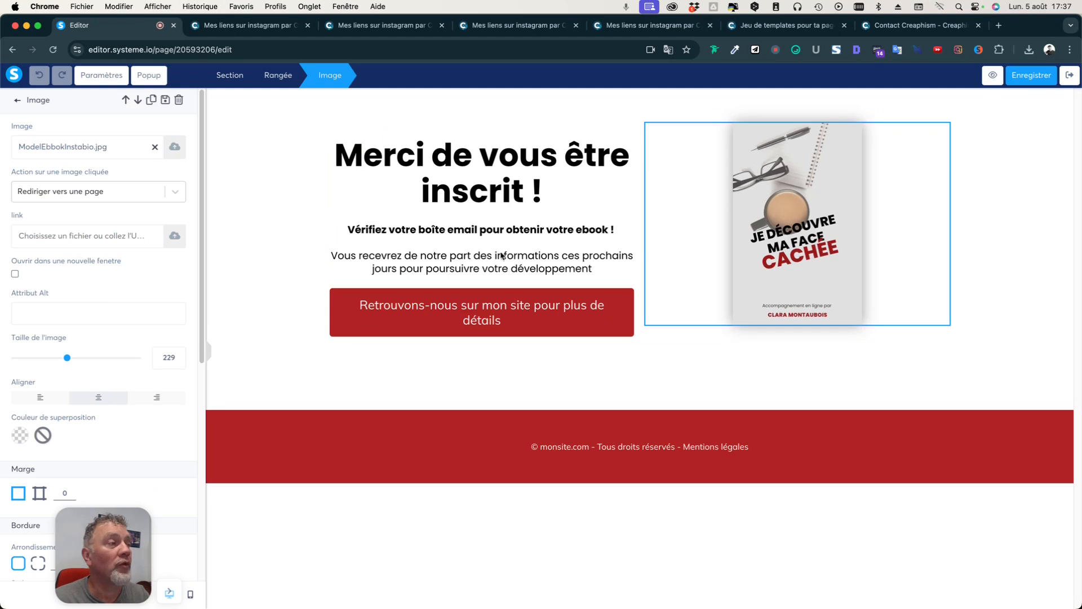
pyautogui.click(175, 147)
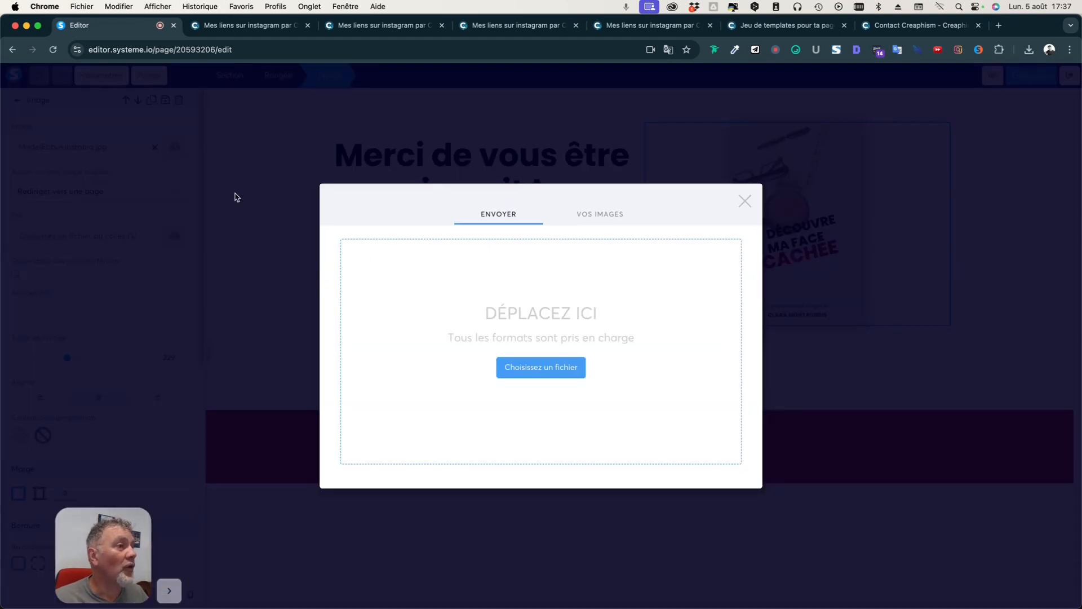
pyautogui.click(609, 218)
pyautogui.scroll(-15, 514, 364)
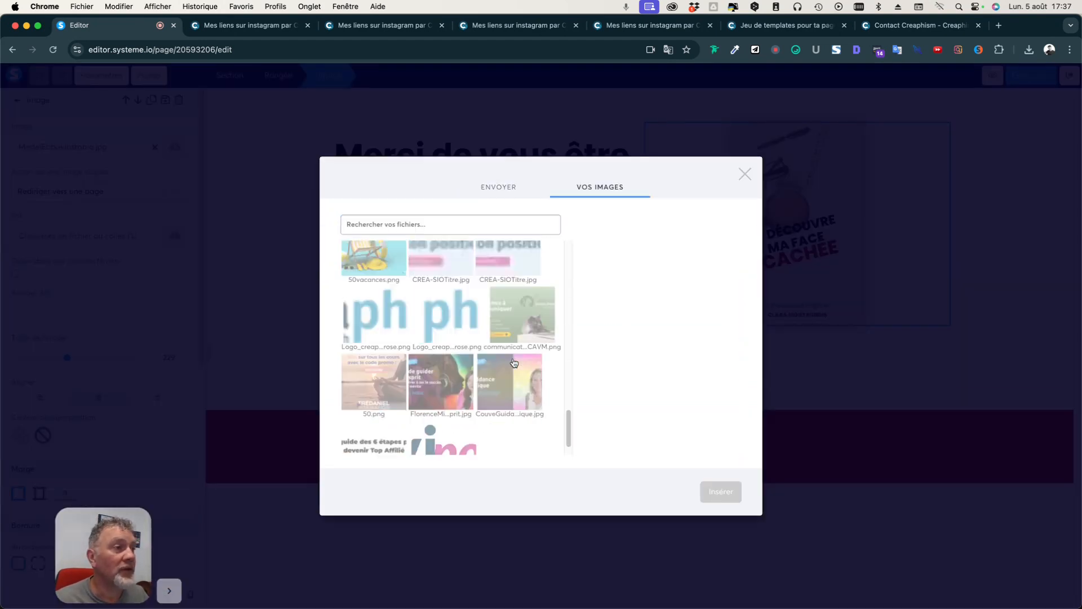
pyautogui.scroll(-10, 515, 363)
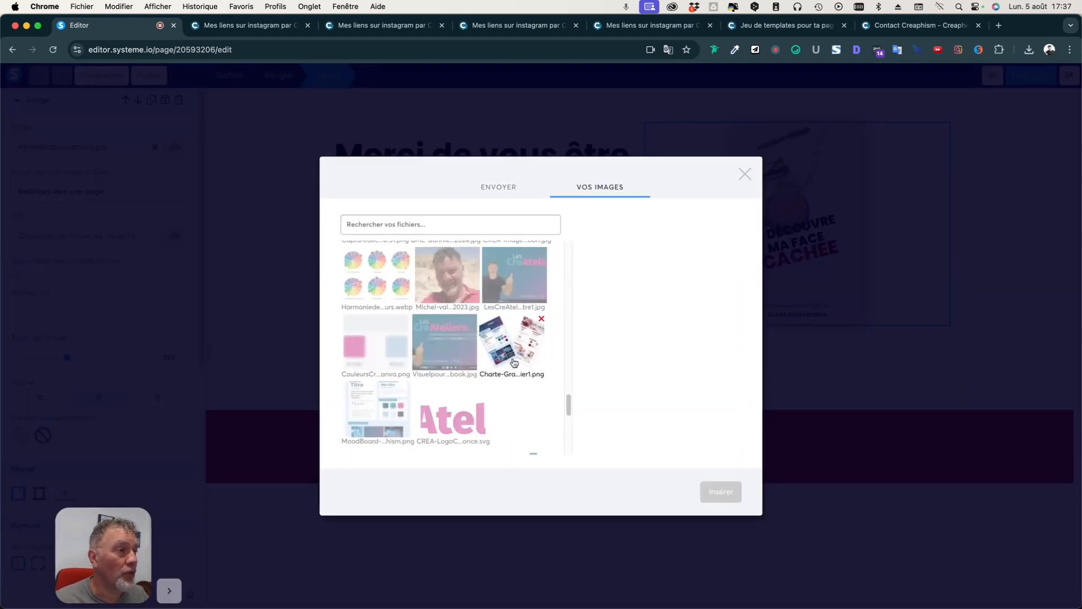
pyautogui.scroll(-10, 513, 362)
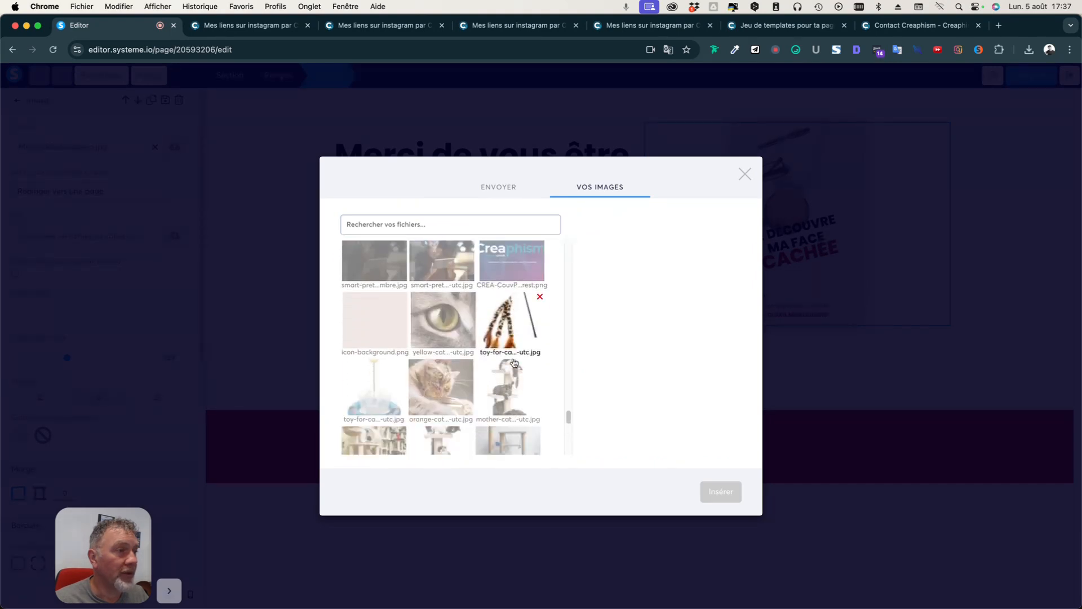
pyautogui.click(443, 371)
pyautogui.click(744, 513)
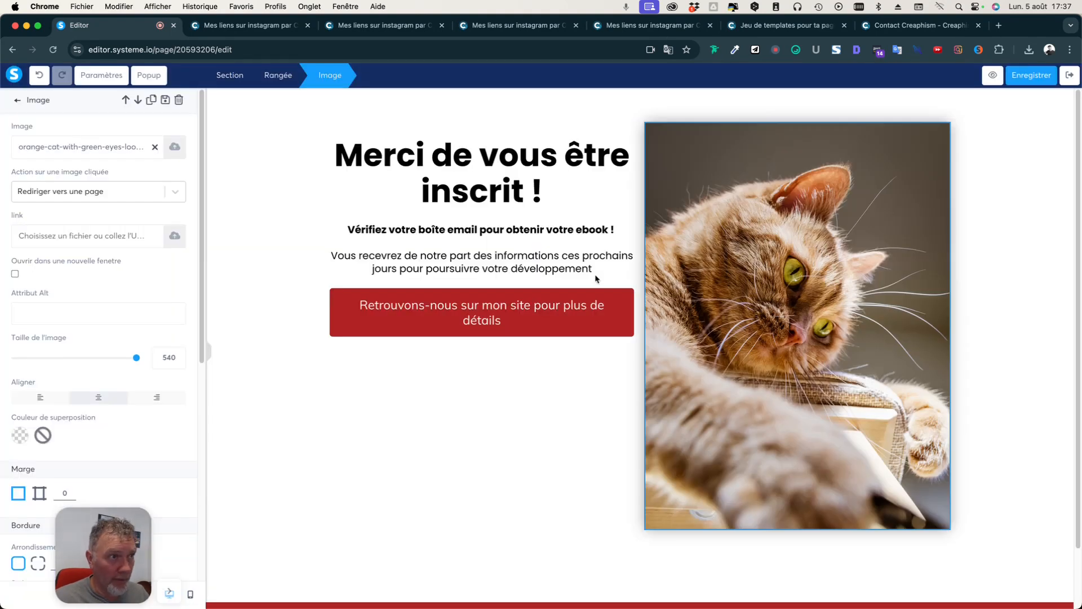
pyautogui.click(460, 150)
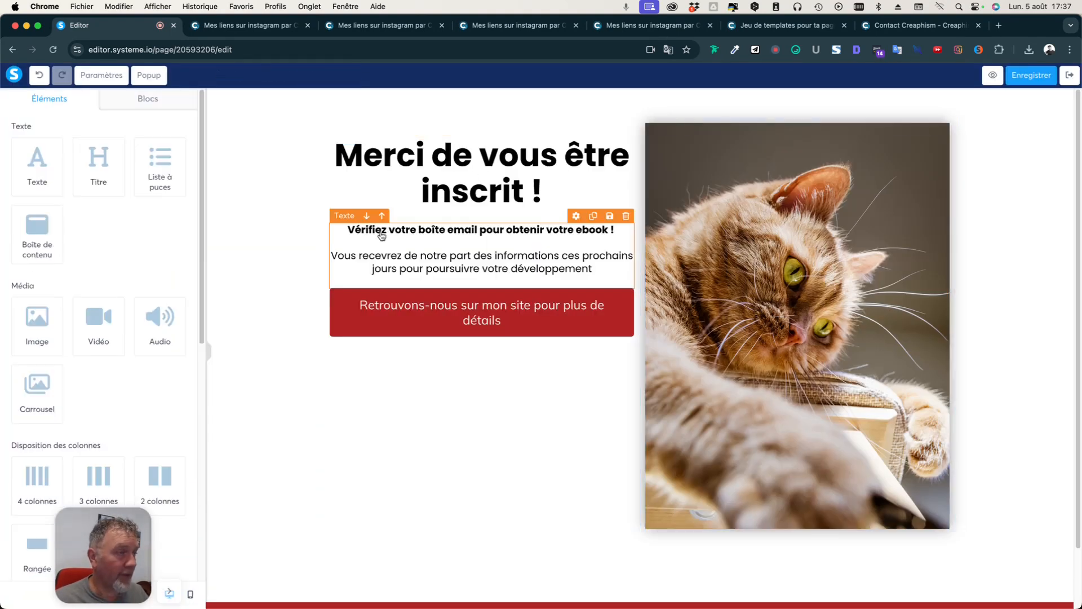
# Change the bold line under the heading to 'Vous pouvez visualiser la vidéo ci-dessous !'.
pyautogui.click(513, 232)
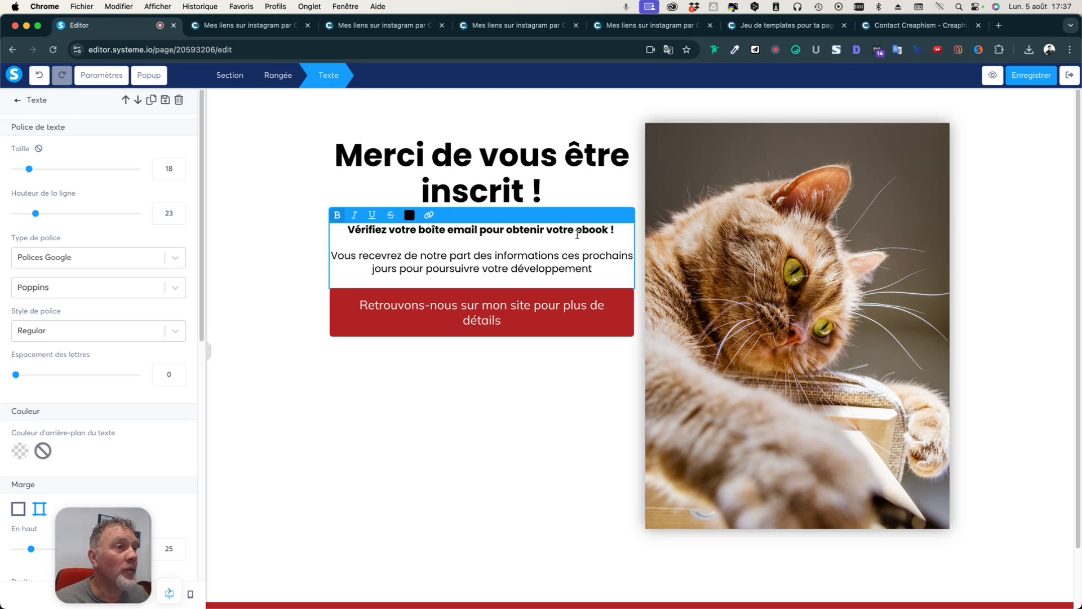
pyautogui.moveTo(348, 229); pyautogui.dragTo(609, 235)
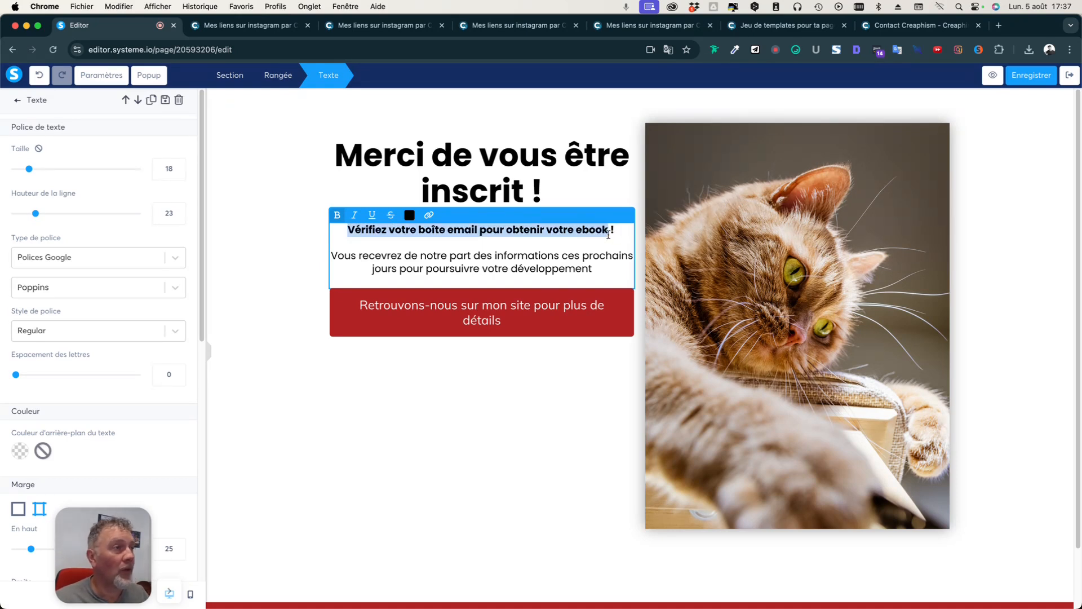
pyautogui.click(614, 237)
pyautogui.moveTo(607, 231); pyautogui.dragTo(348, 229)
pyautogui.write('Vous pouivez v')
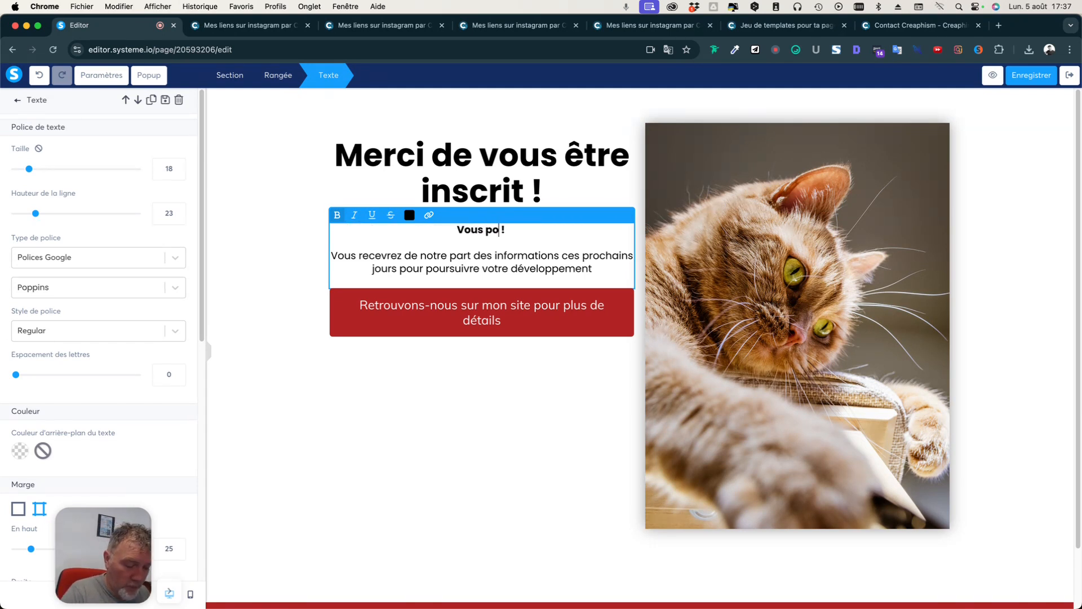
pyautogui.write('isualisez')
pyautogui.press('BackSpace')
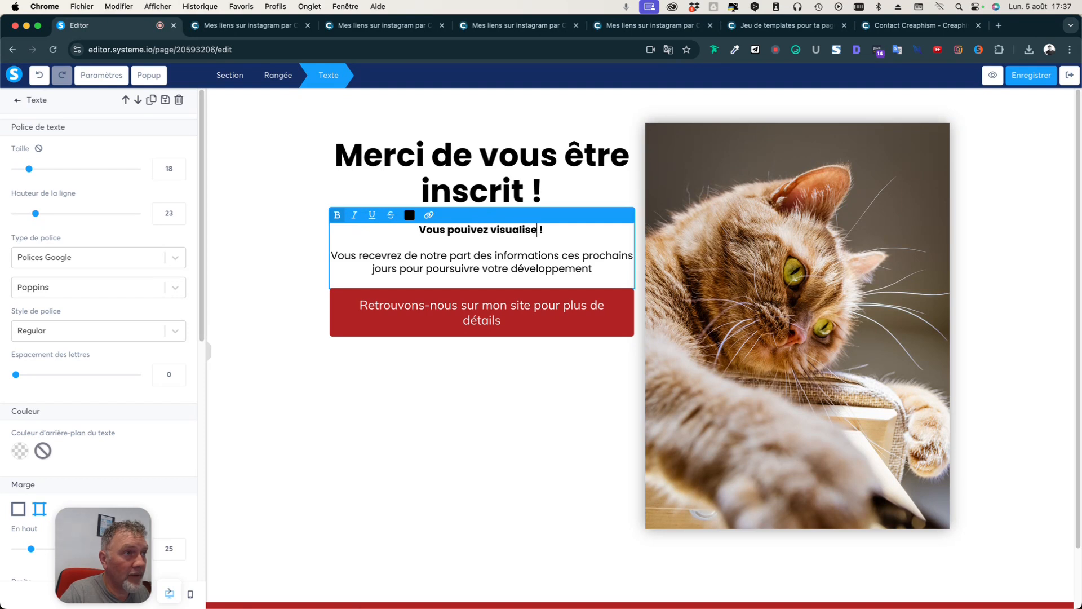
pyautogui.write('r')
pyautogui.write(' la vidéo')
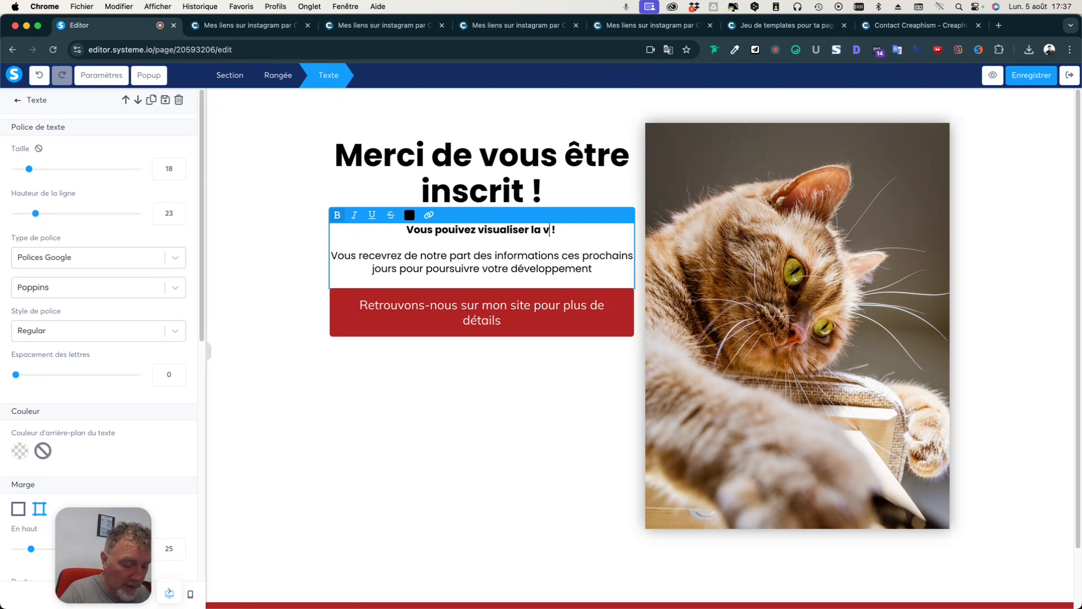
pyautogui.write(' ci-dessous')
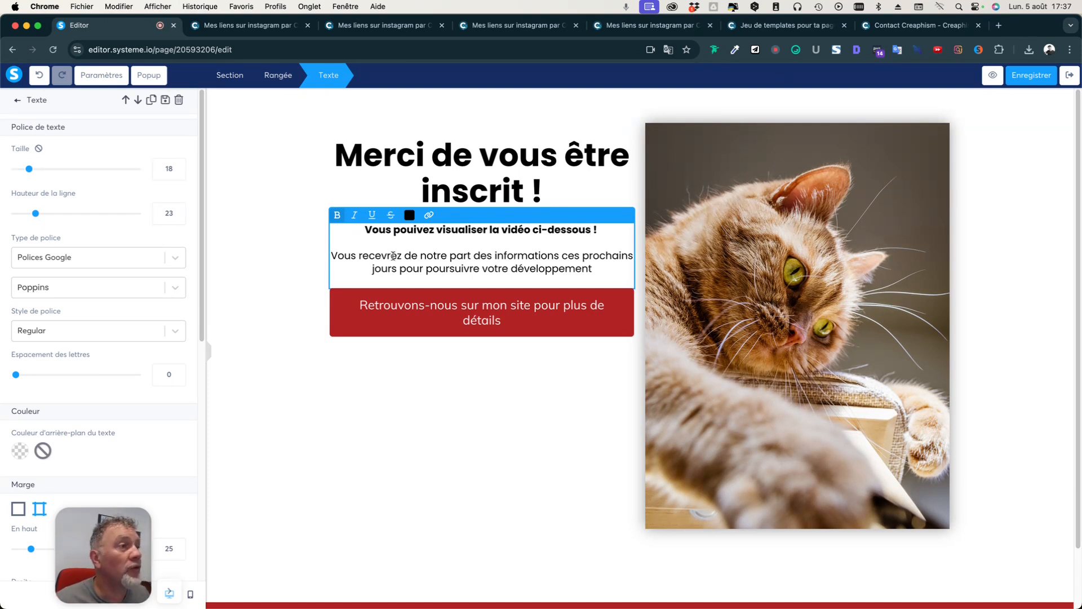
pyautogui.click(602, 268)
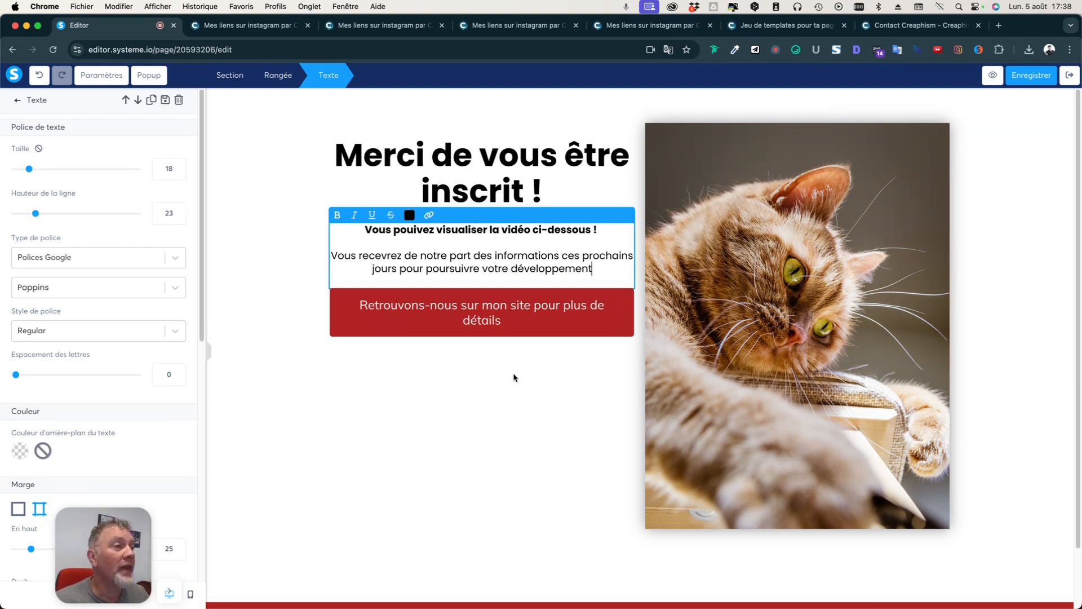
pyautogui.click(531, 371)
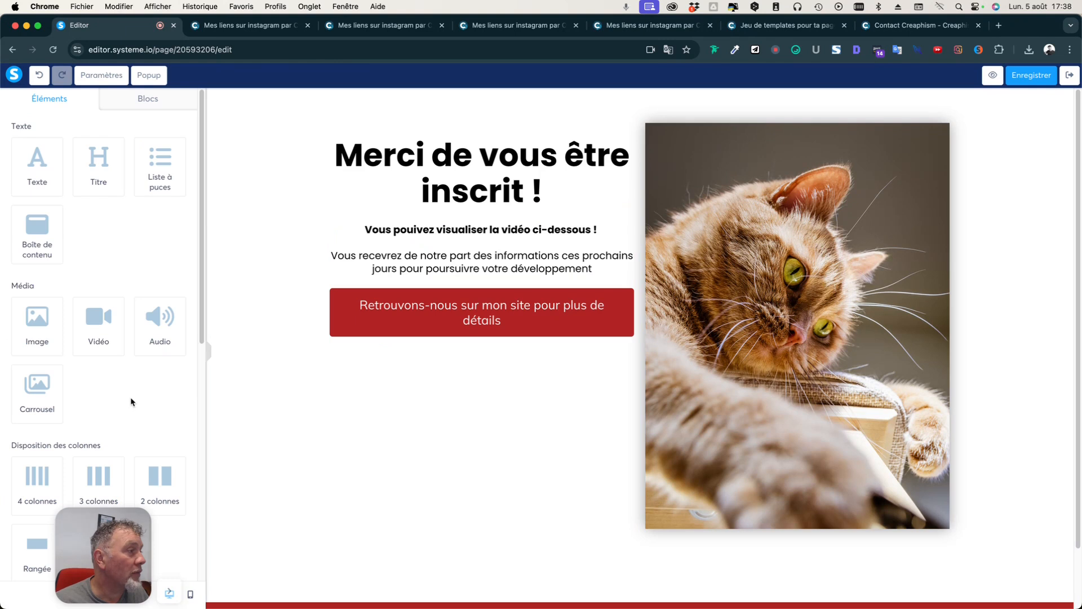
# Place a Vidéo block under the thank-you text, keeping the Lien direct source type.
pyautogui.moveTo(95, 329); pyautogui.dragTo(488, 305)
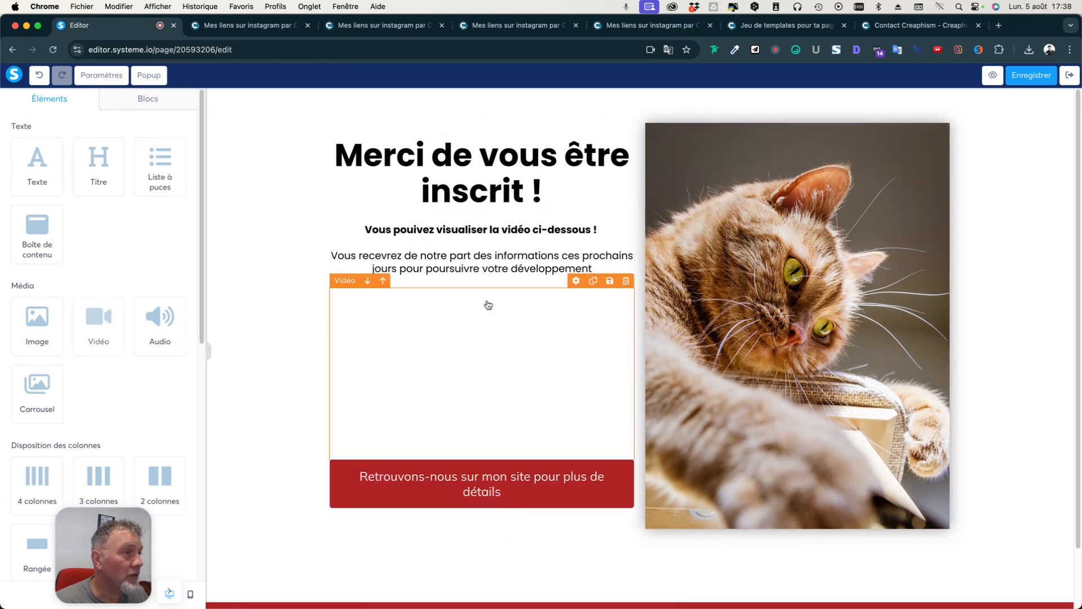
pyautogui.click(521, 492)
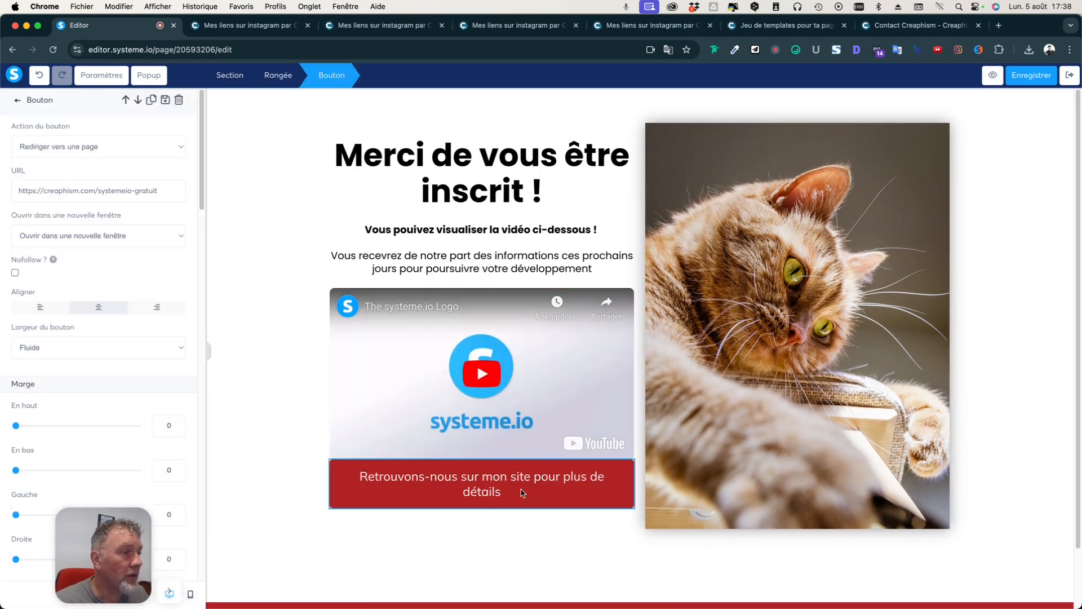
pyautogui.click(477, 363)
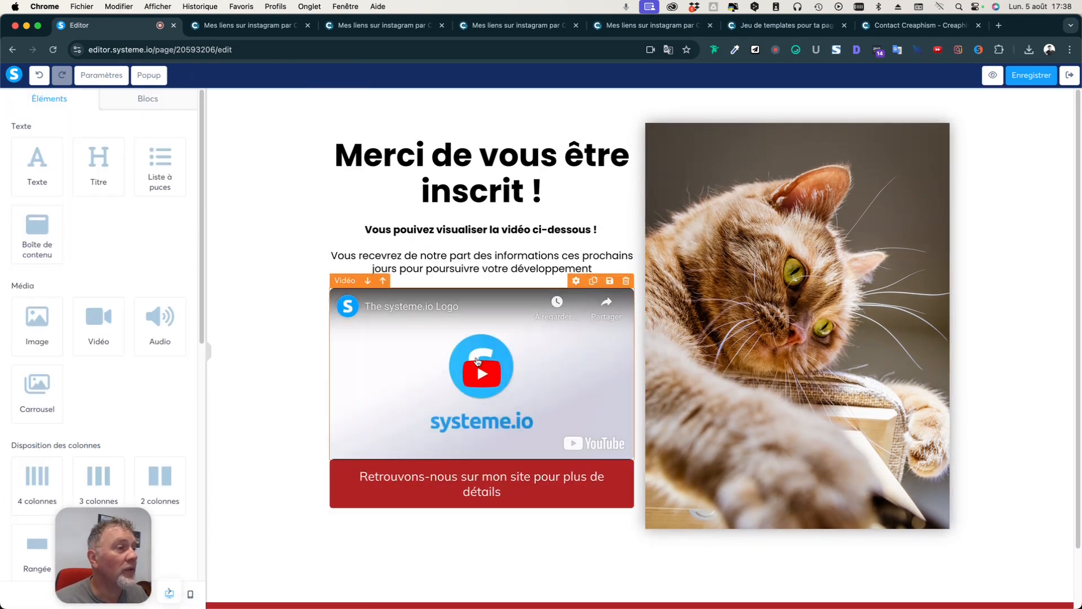
pyautogui.click(477, 363)
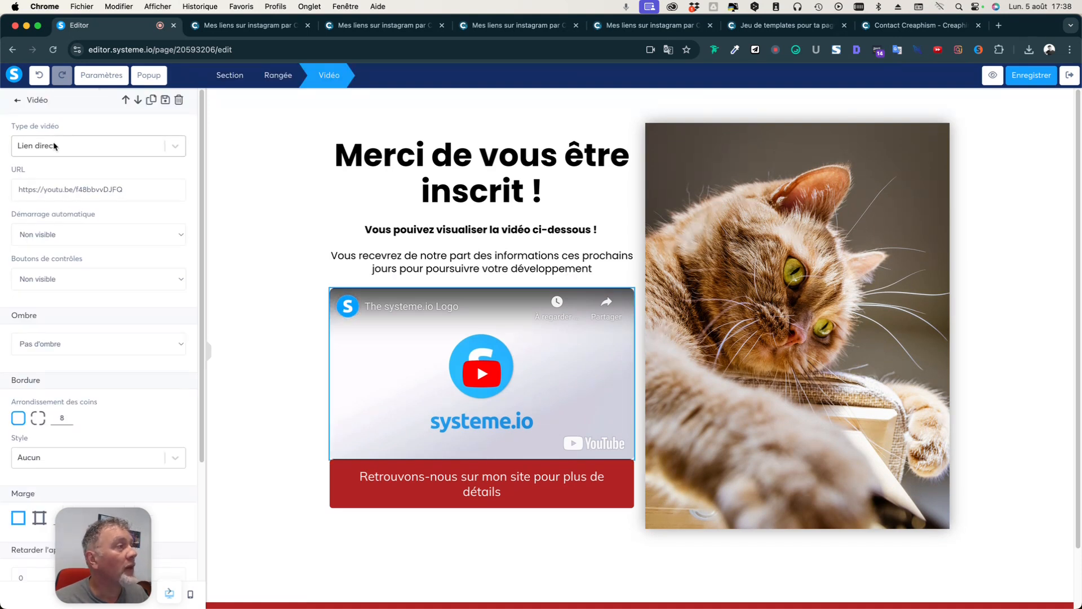
pyautogui.click(175, 146)
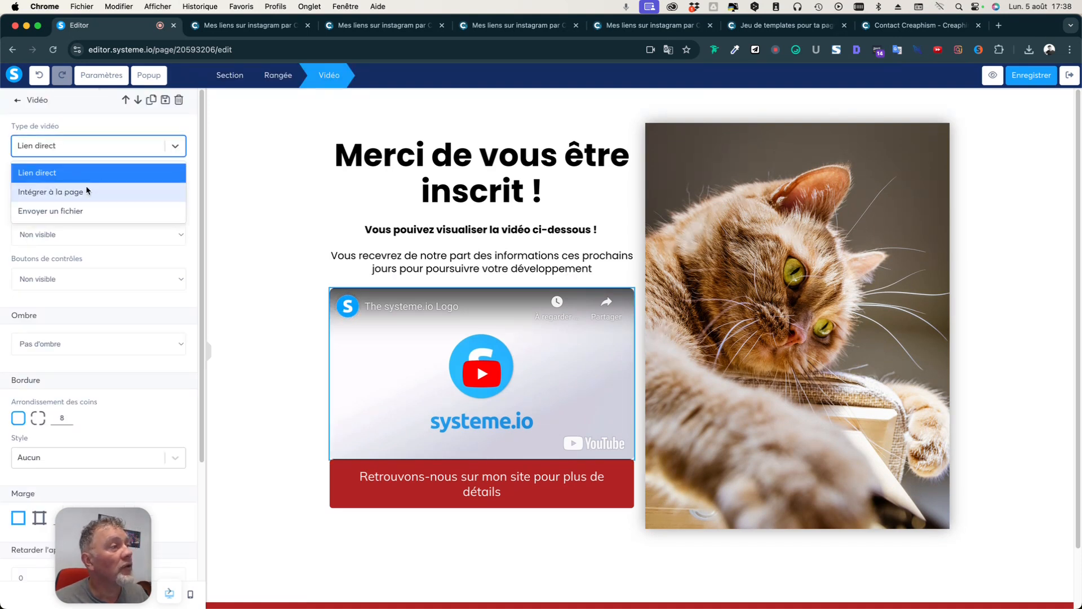
pyautogui.click(74, 171)
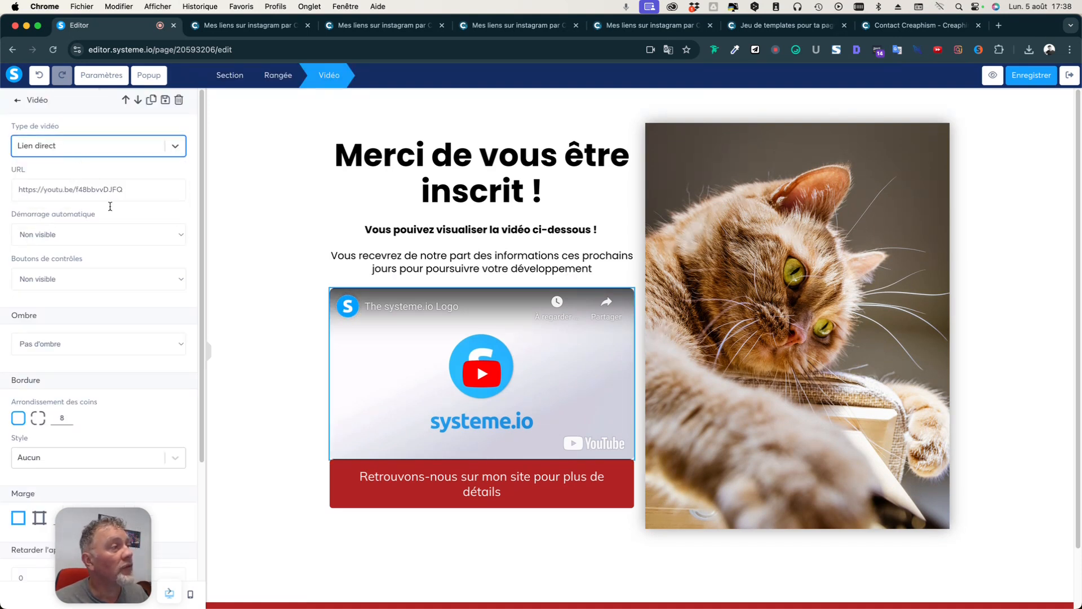
pyautogui.tripleClick(35, 193)
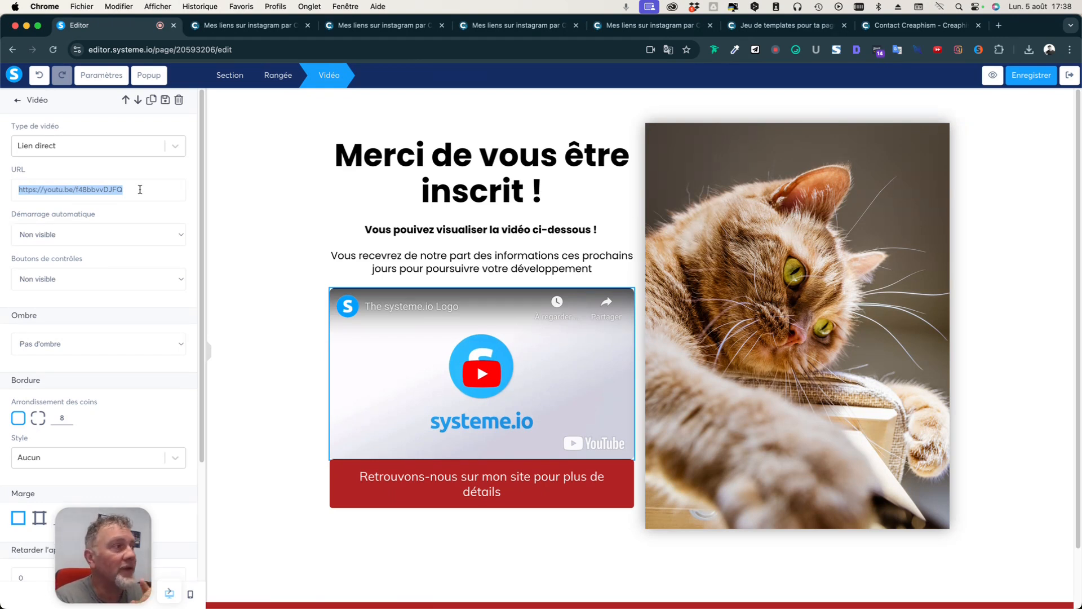
# Set the video's Démarrage automatique and Boutons de contrôles to Visible.
pyautogui.click(157, 235)
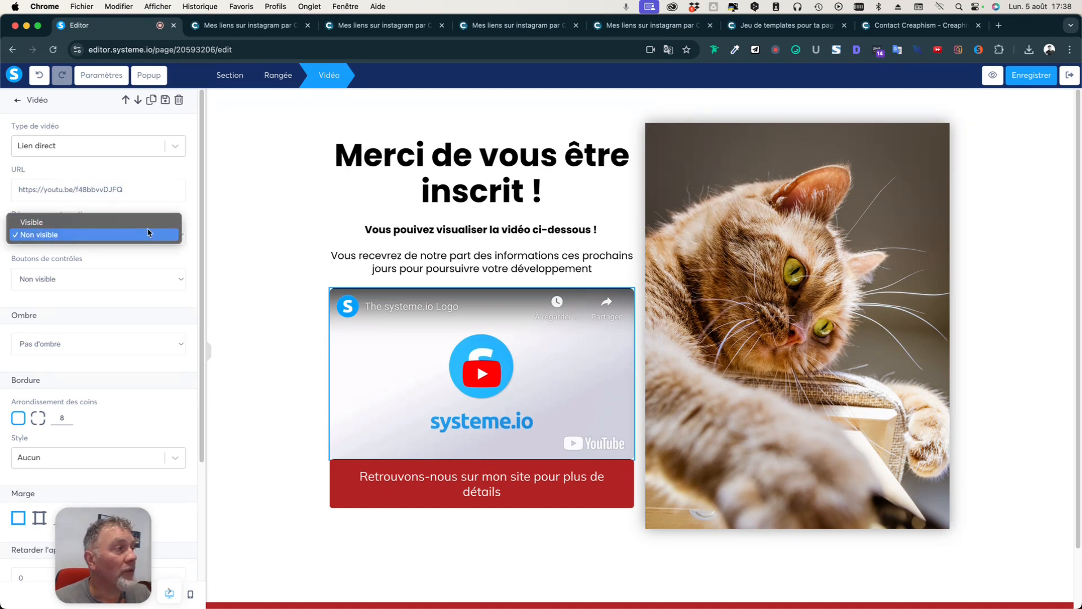
pyautogui.click(147, 222)
pyautogui.click(110, 282)
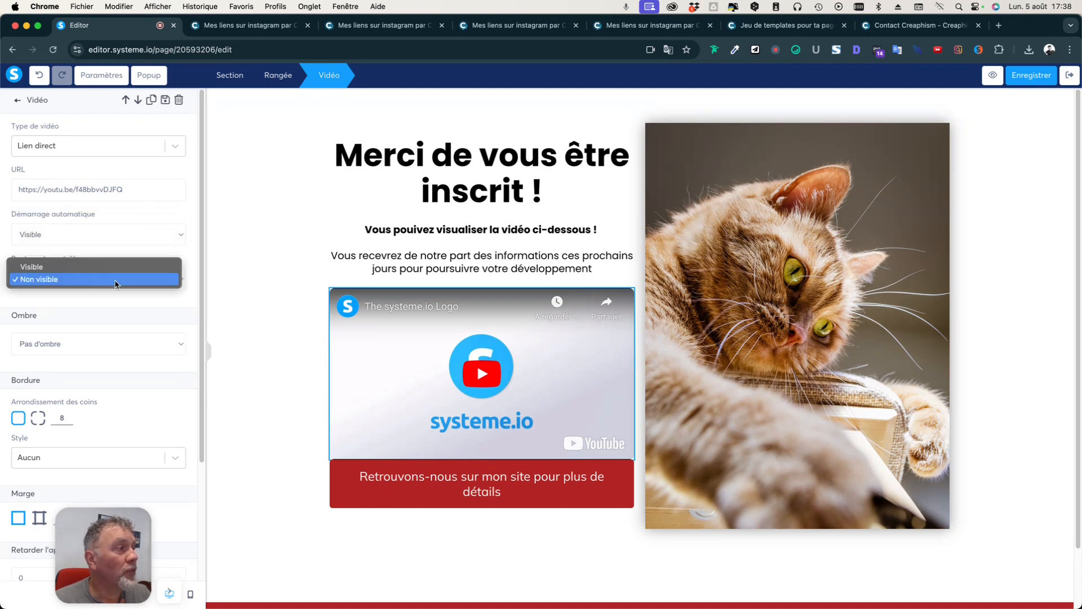
pyautogui.click(115, 269)
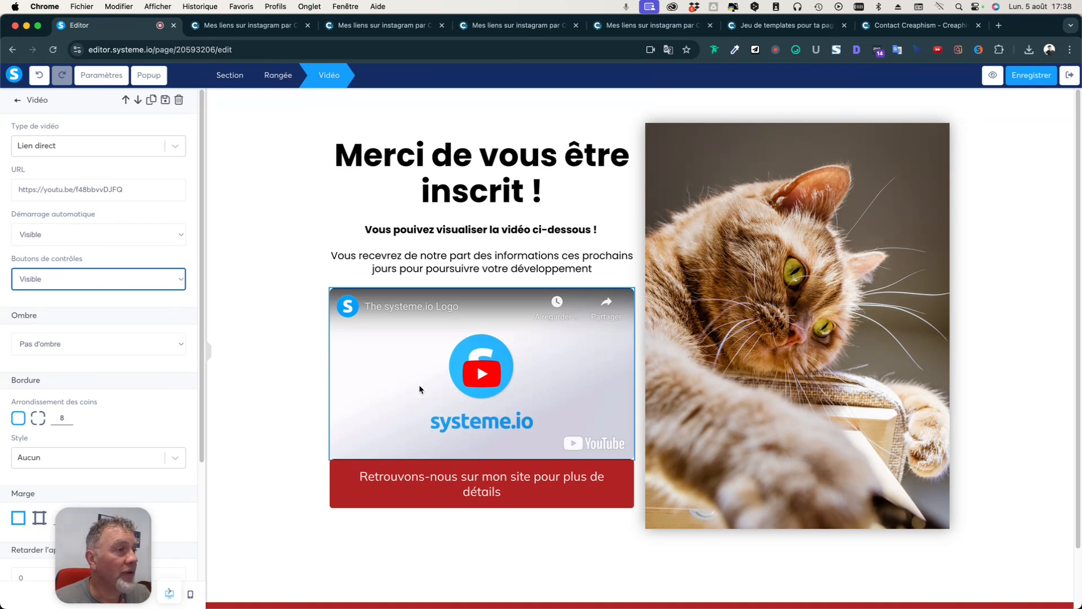
# Open YouTube in a new tab and switch to the other channel account.
pyautogui.click(998, 25)
pyautogui.write('youtube')
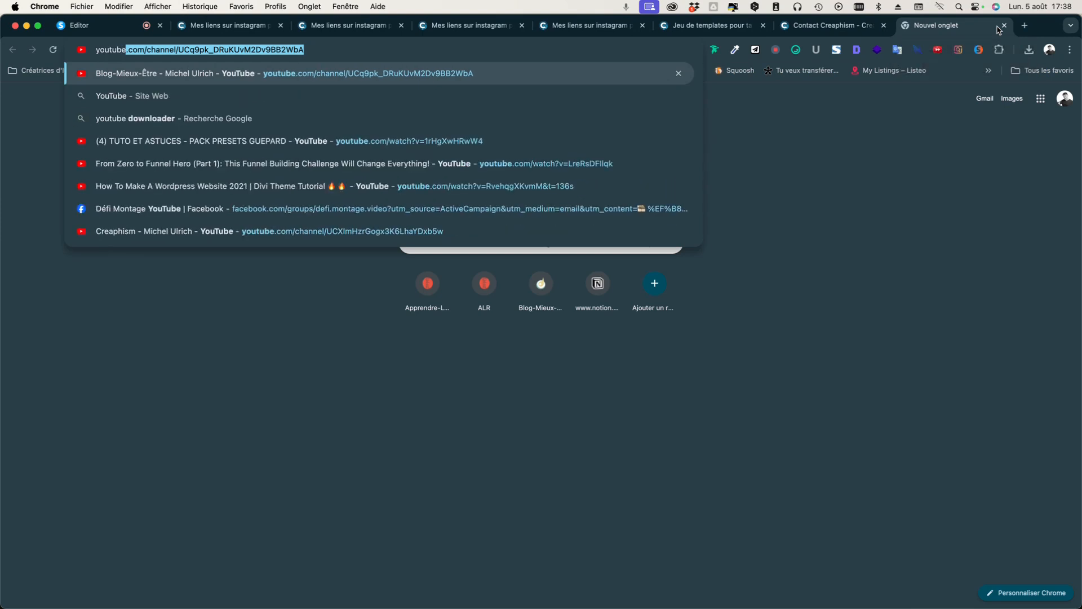
pyautogui.press('Return')
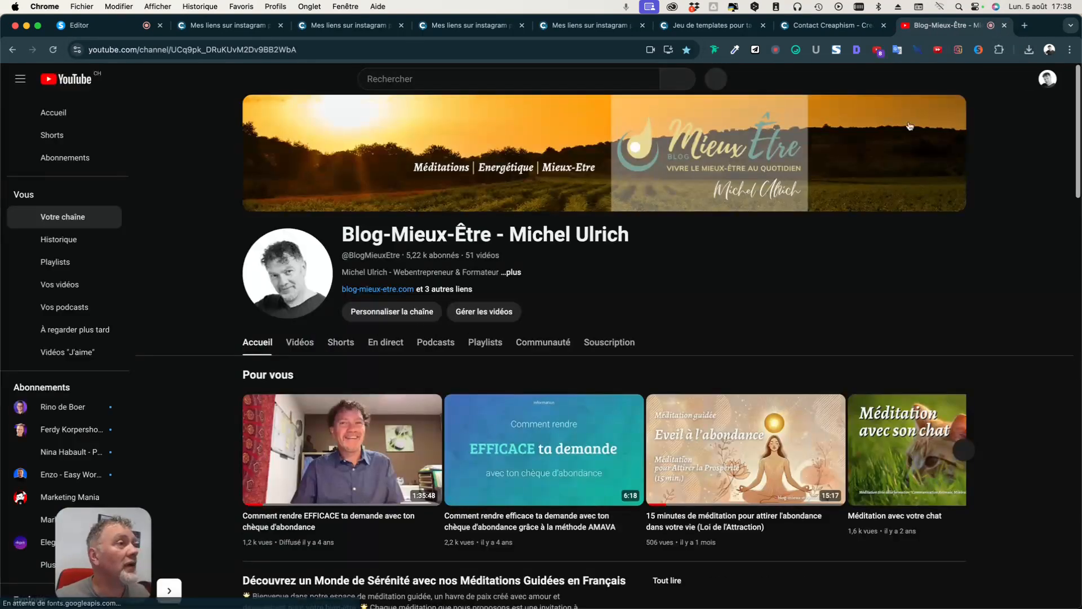
pyautogui.click(1049, 80)
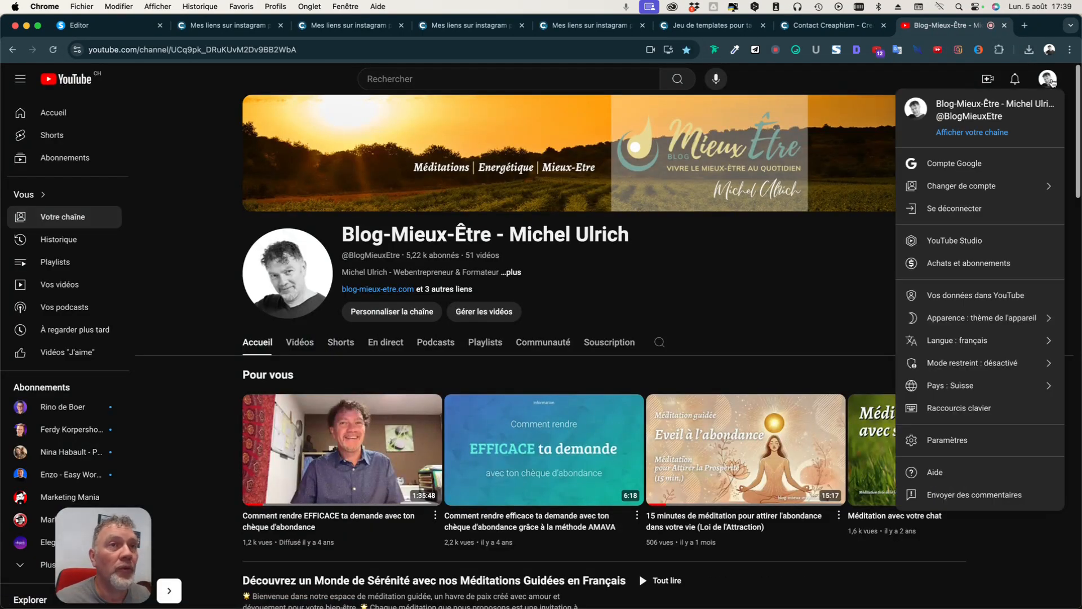
pyautogui.click(967, 186)
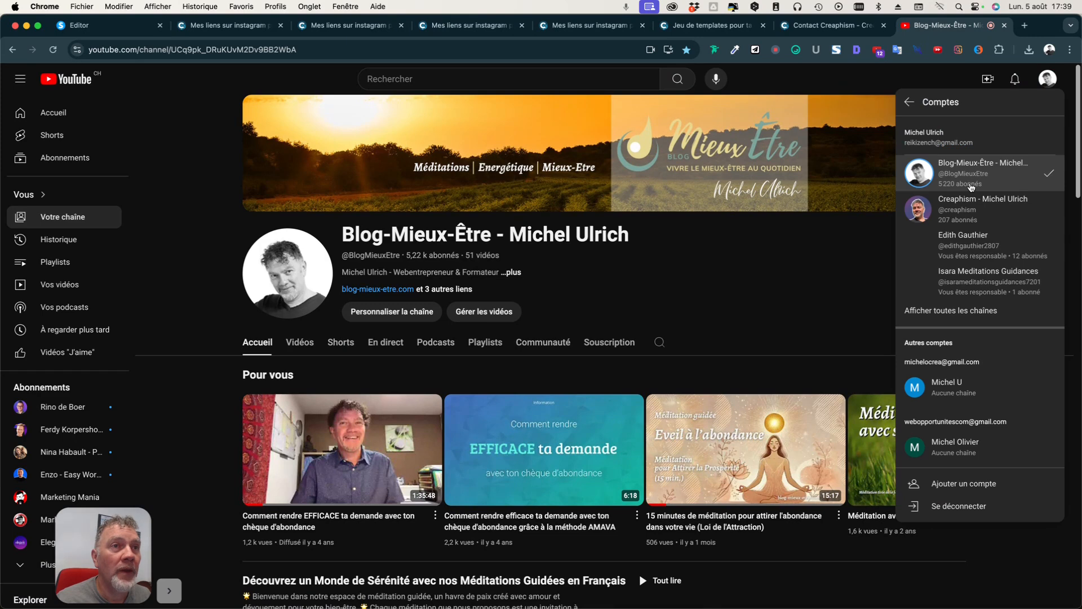
pyautogui.click(969, 211)
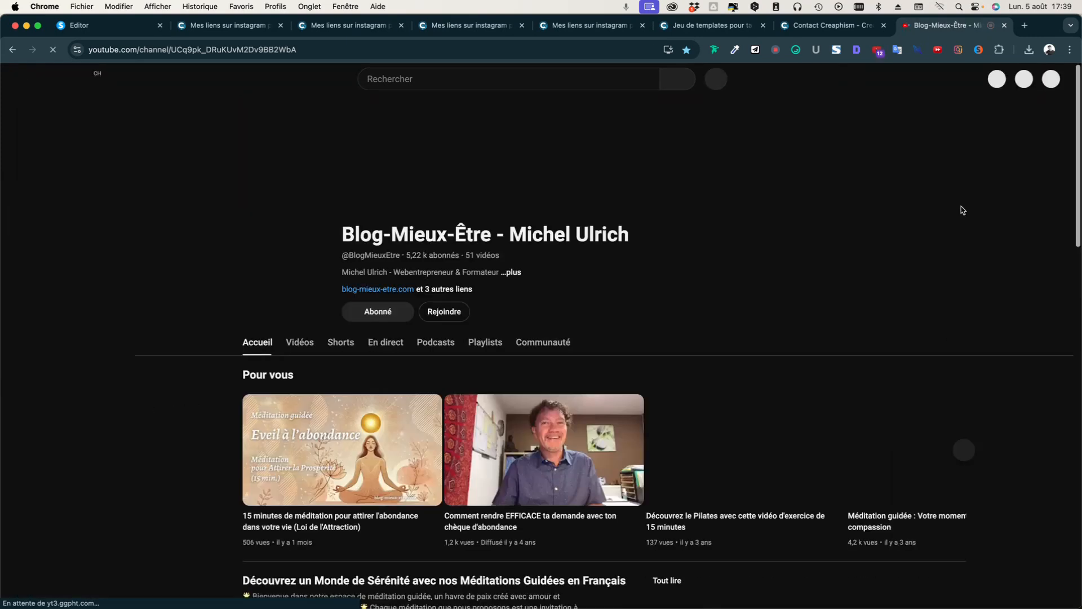
pyautogui.scroll(-2, 587, 372)
pyautogui.scroll(-2, 583, 377)
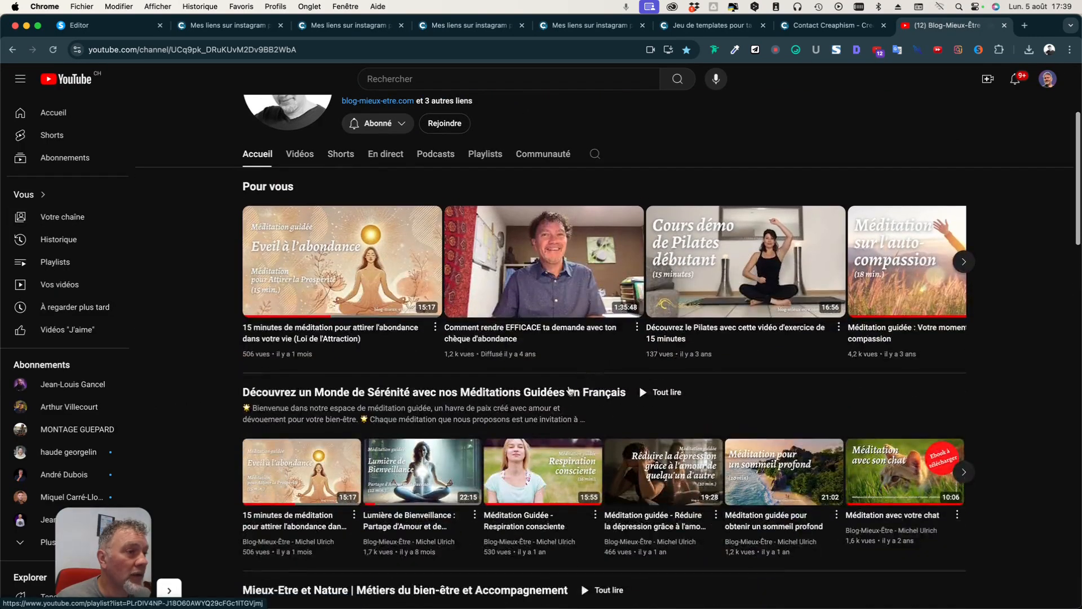
pyautogui.scroll(4, 583, 377)
pyautogui.click(1047, 79)
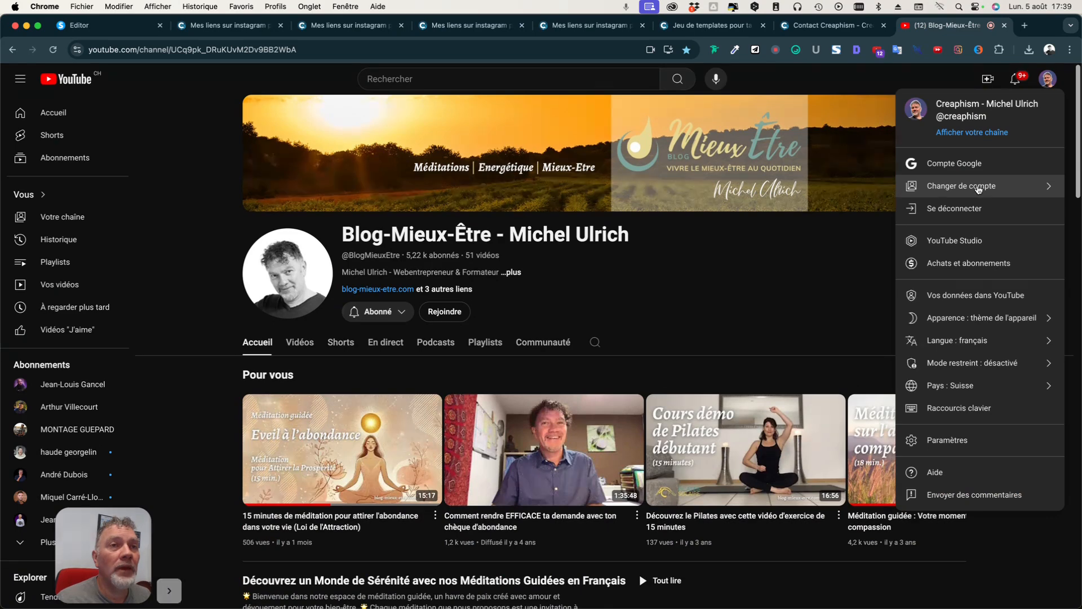
# Open the 'Eveil à l'abondance' meditation video and copy its share link.
pyautogui.click(367, 446)
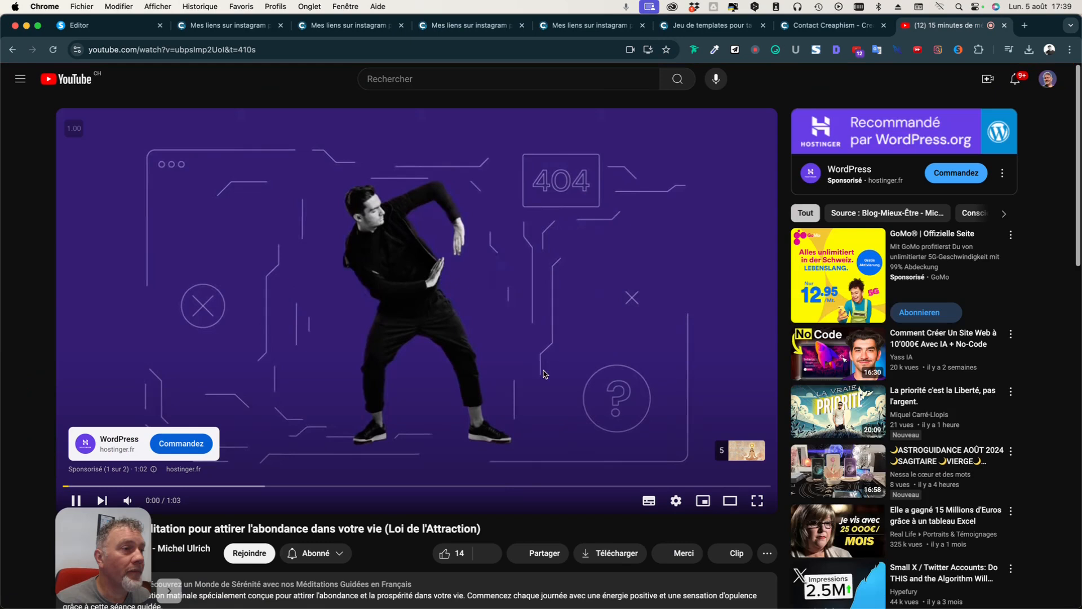
pyautogui.click(128, 500)
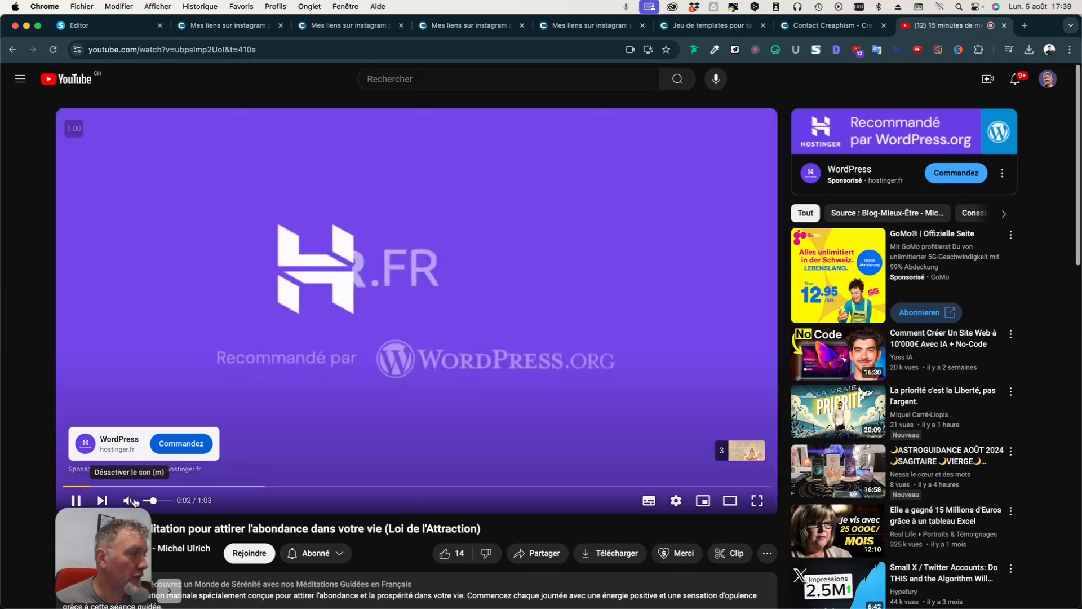
pyautogui.scroll(-2, 461, 491)
pyautogui.scroll(-1, 461, 490)
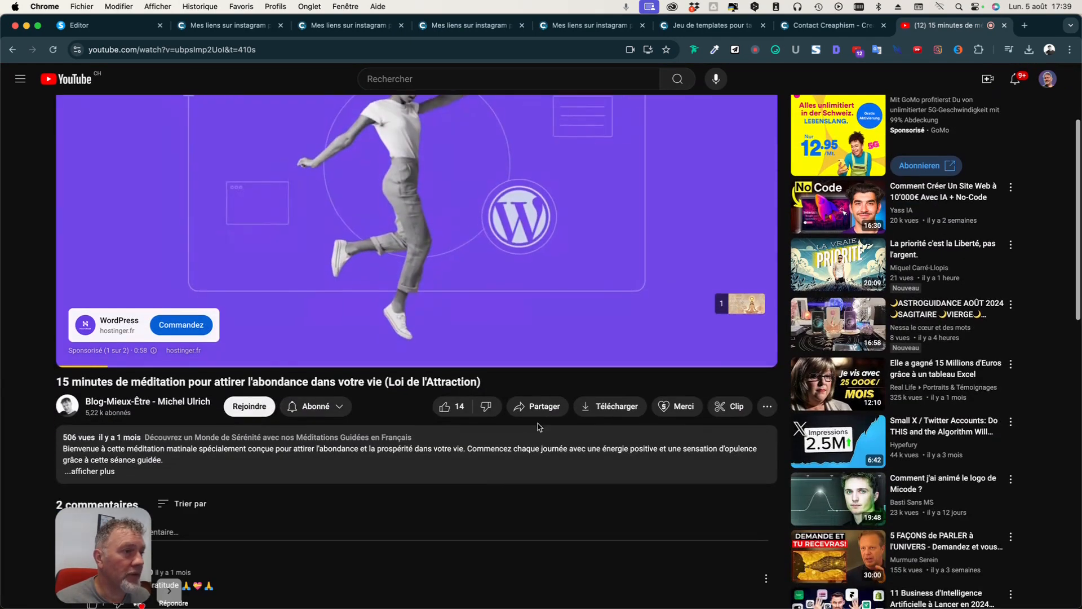
pyautogui.click(540, 409)
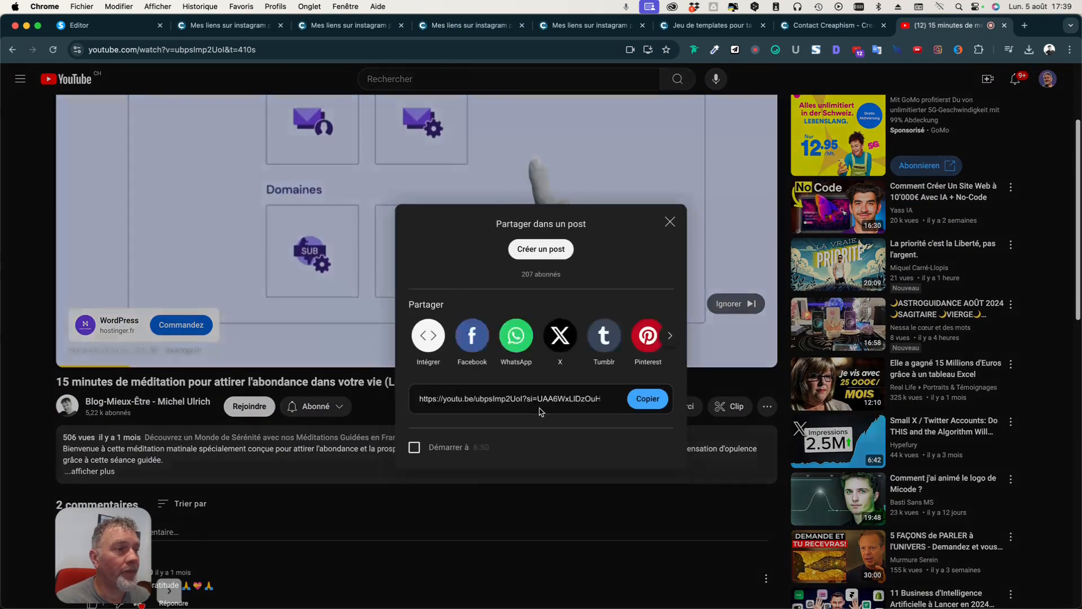
pyautogui.click(647, 399)
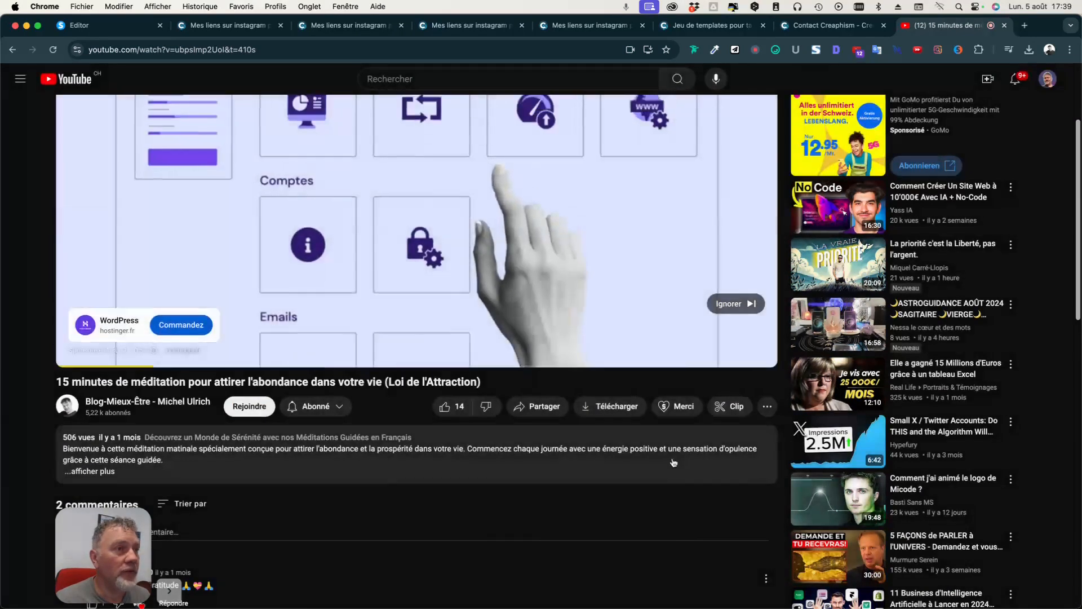
pyautogui.click(525, 408)
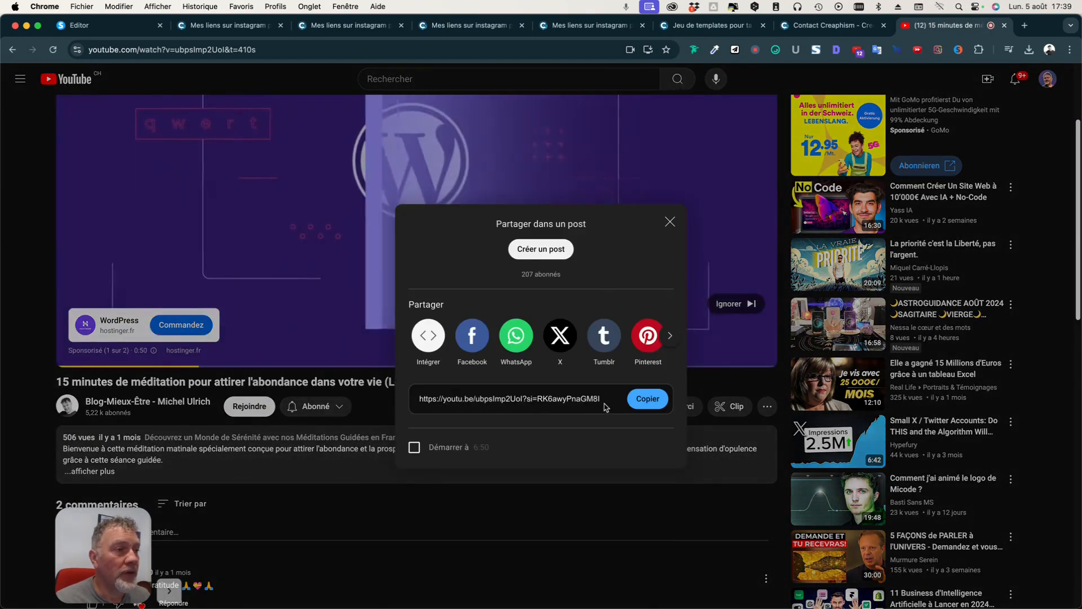
pyautogui.click(654, 404)
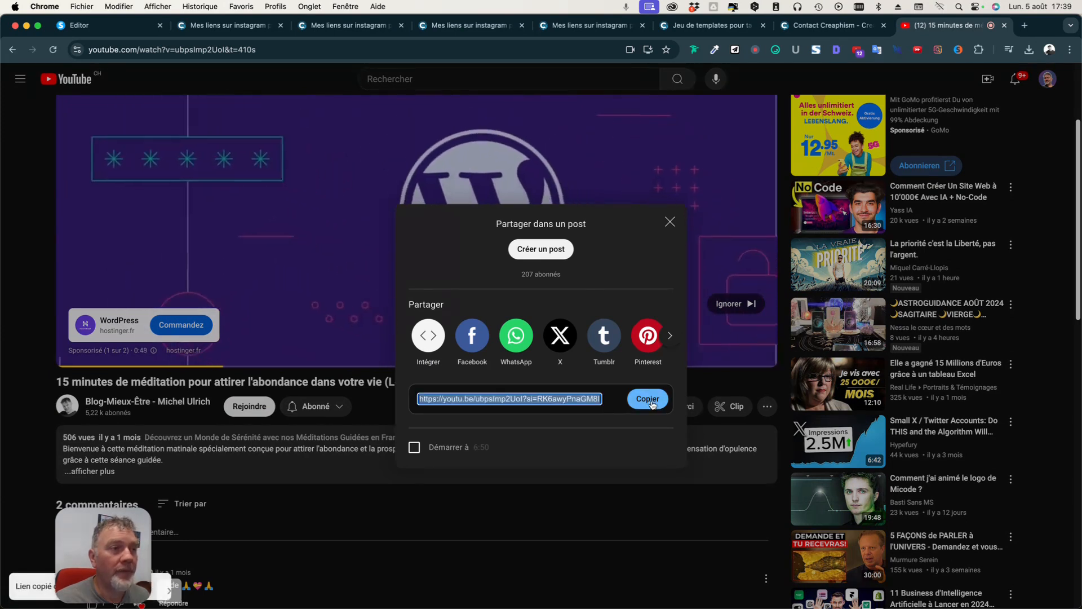
# Replace the video block's old URL with the copied meditation video share link.
pyautogui.click(829, 25)
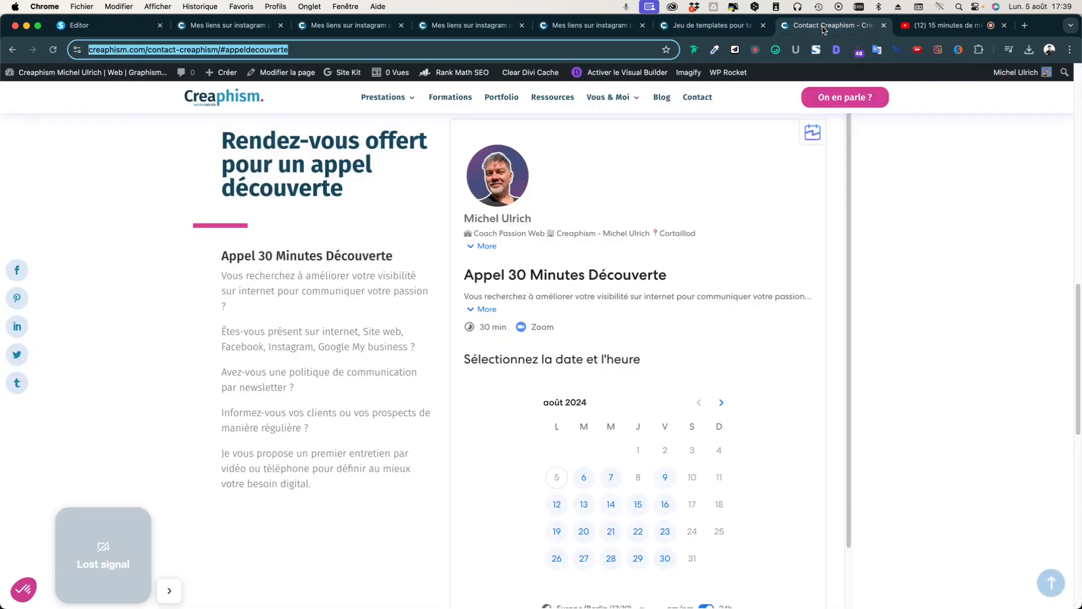
pyautogui.click(99, 29)
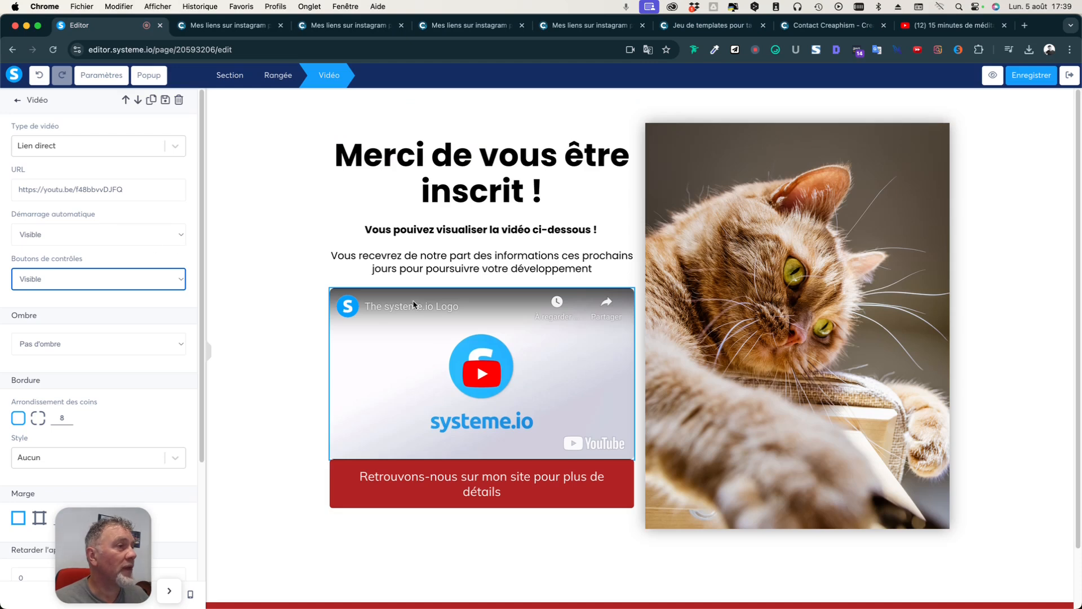
pyautogui.tripleClick(142, 190)
pyautogui.write('https://youtu.be/ubpsImp2UoI?si=RK6awyRhaGM8lFgG')
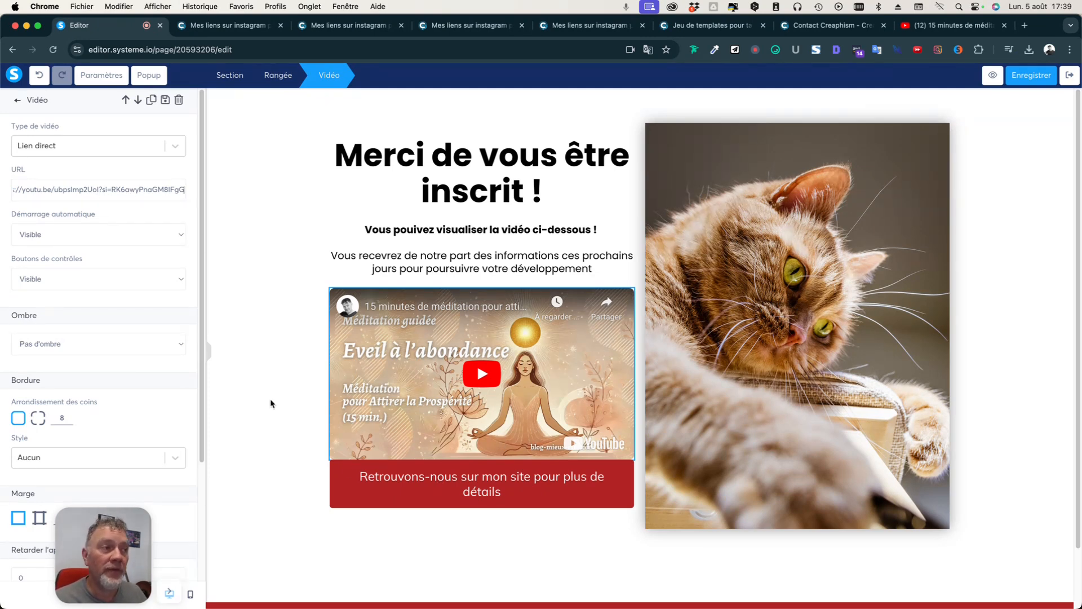
pyautogui.click(302, 438)
pyautogui.click(544, 505)
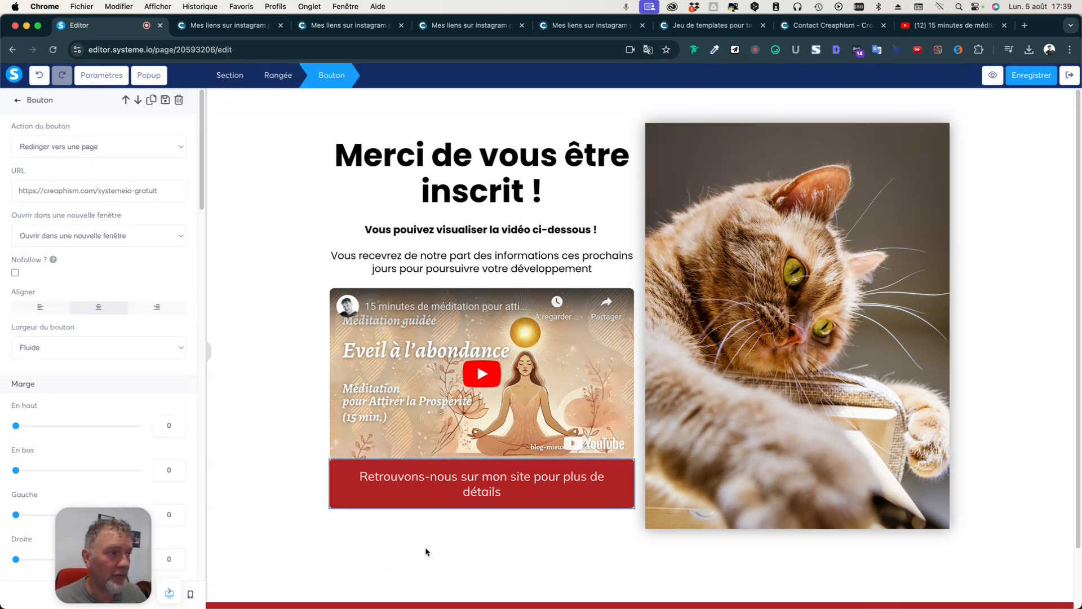
# Set the button's background colour to the orange swatch F5A623.
pyautogui.click(424, 489)
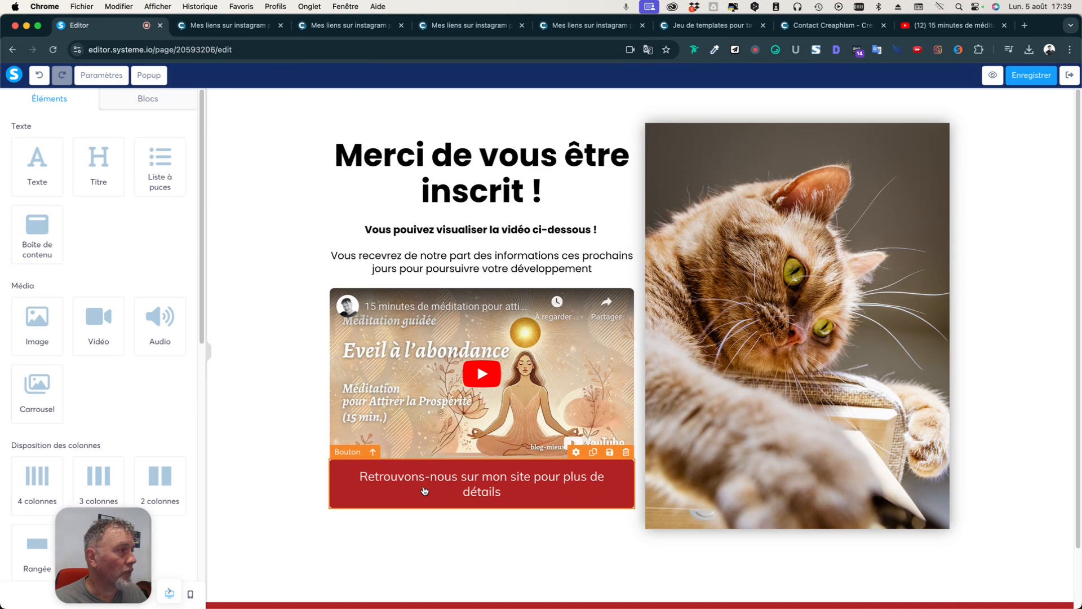
pyautogui.click(437, 491)
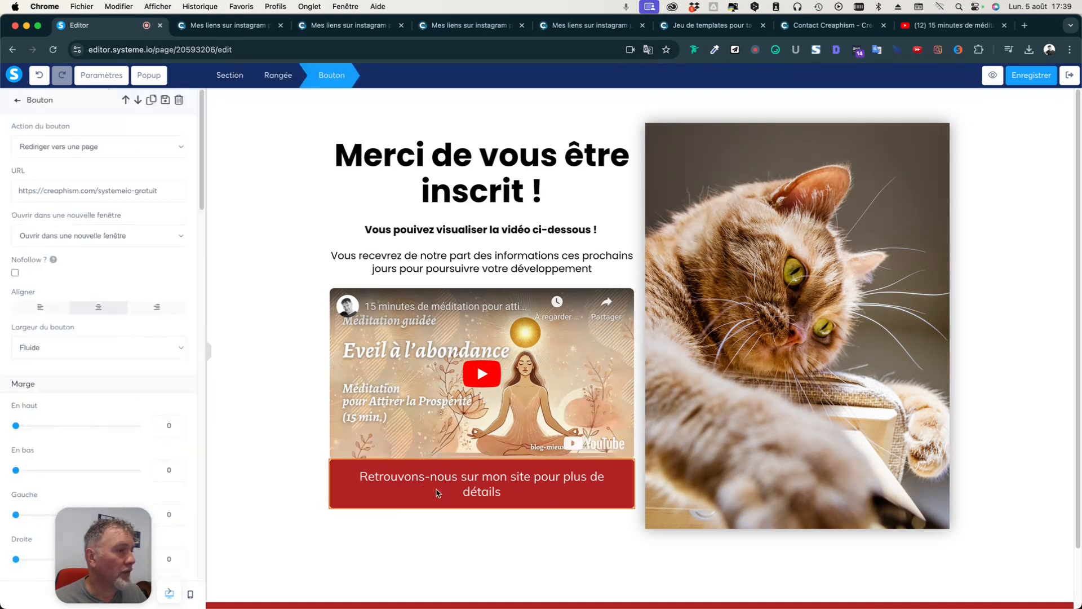
pyautogui.scroll(-10, 68, 400)
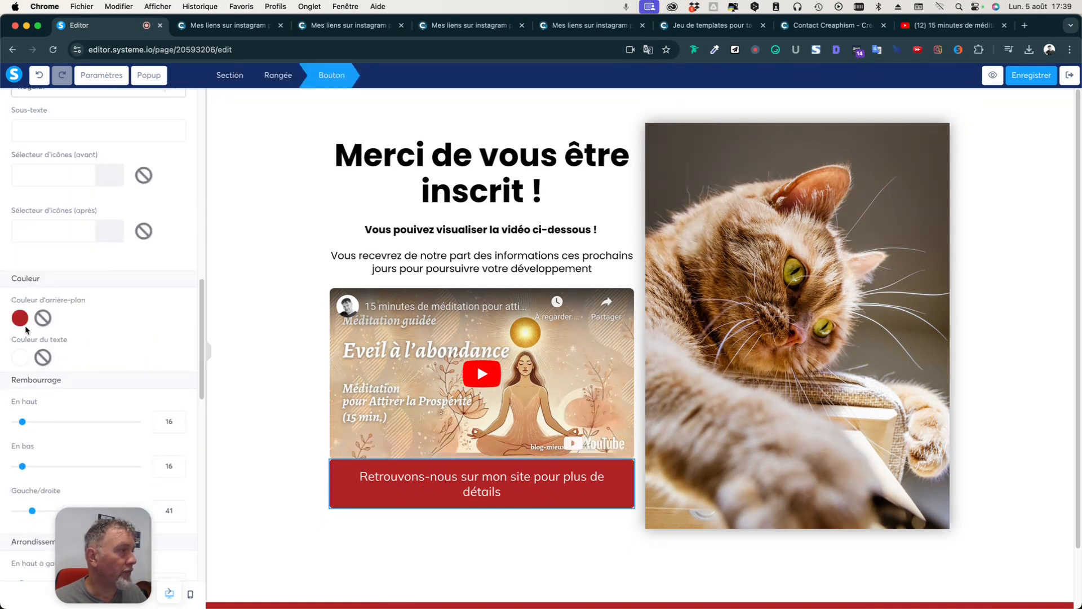
pyautogui.click(20, 318)
pyautogui.click(152, 428)
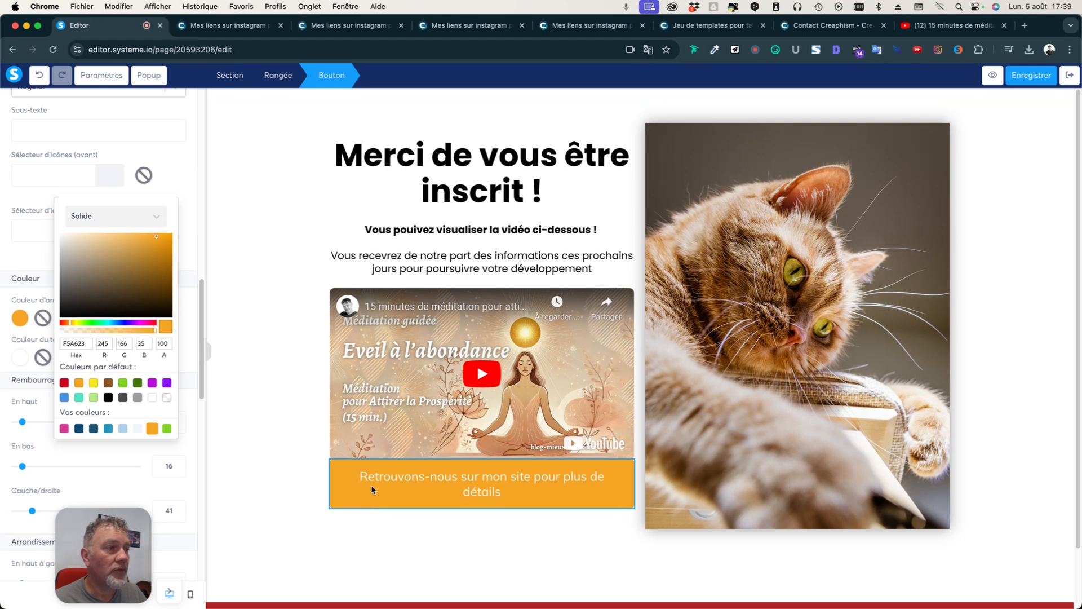
pyautogui.click(190, 405)
# Give the orange button a top margin of 38 so it sits lower.
pyautogui.scroll(10, 190, 389)
pyautogui.scroll(3, 191, 411)
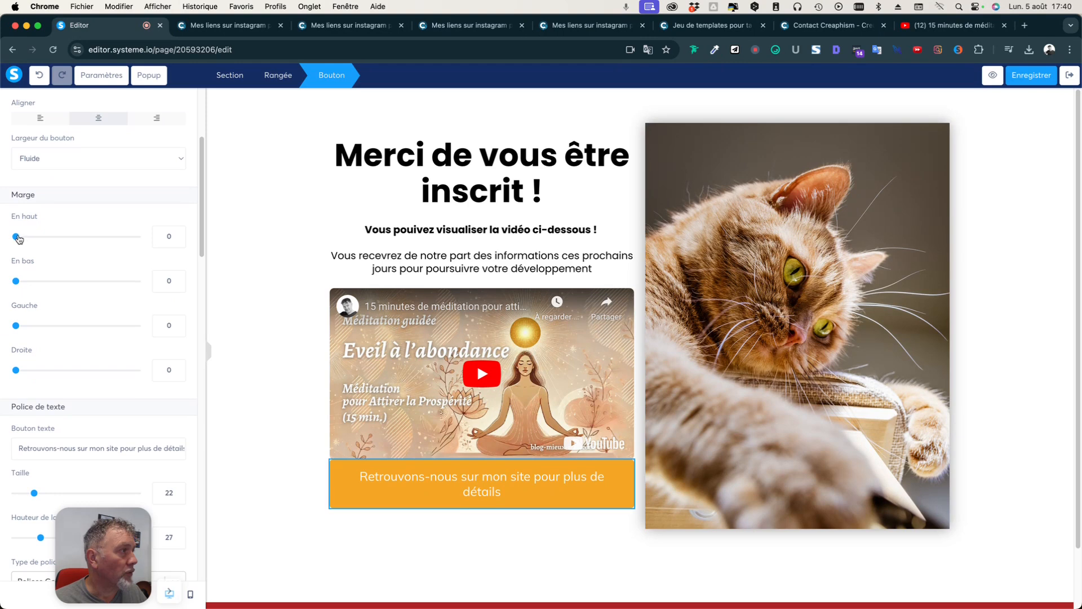
pyautogui.moveTo(17, 239); pyautogui.dragTo(38, 242)
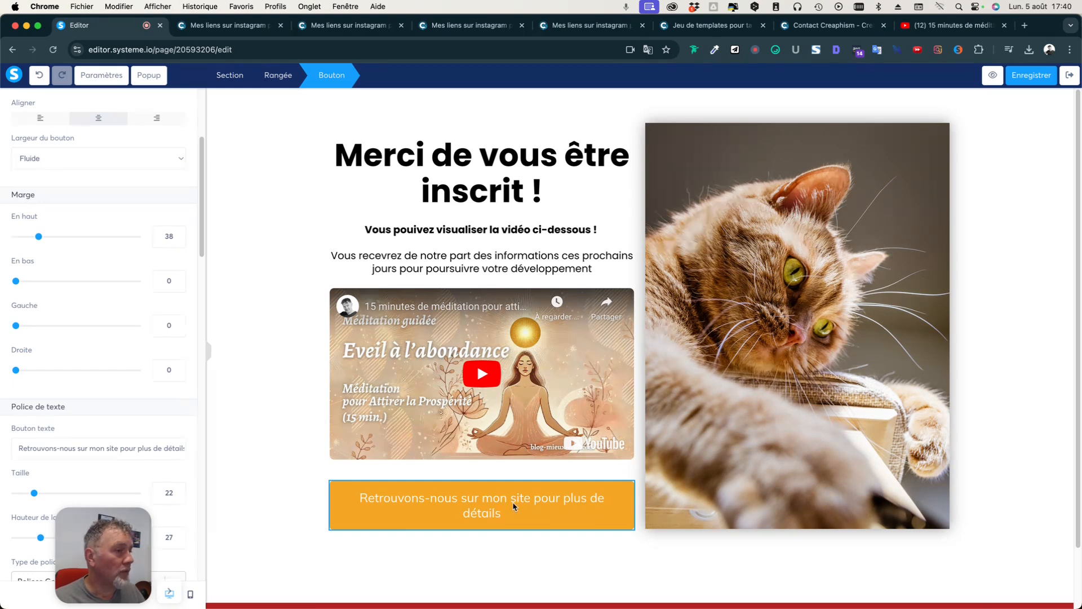
pyautogui.press('Escape')
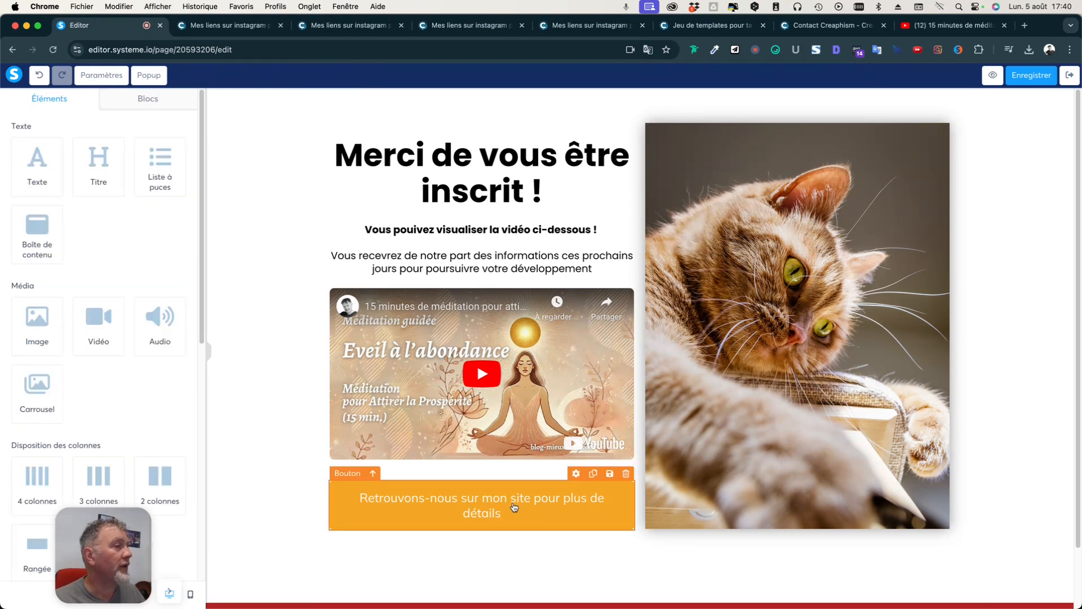
pyautogui.click(514, 507)
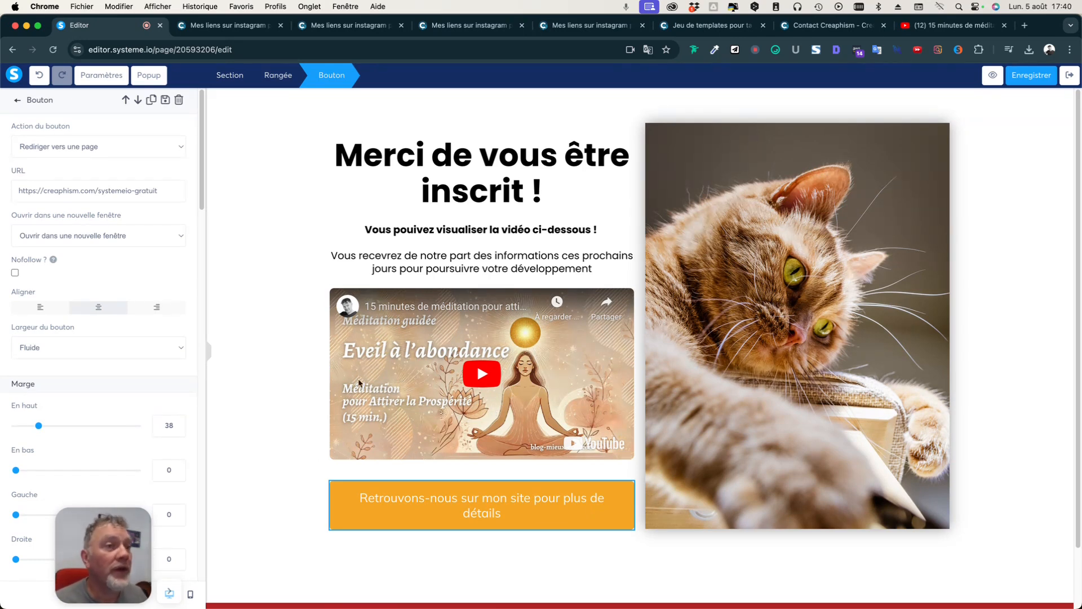
# Change the thank-you page's footer section background from red to orange.
pyautogui.click(273, 441)
pyautogui.scroll(-2, 273, 441)
pyautogui.click(264, 562)
pyautogui.click(263, 543)
pyautogui.click(263, 547)
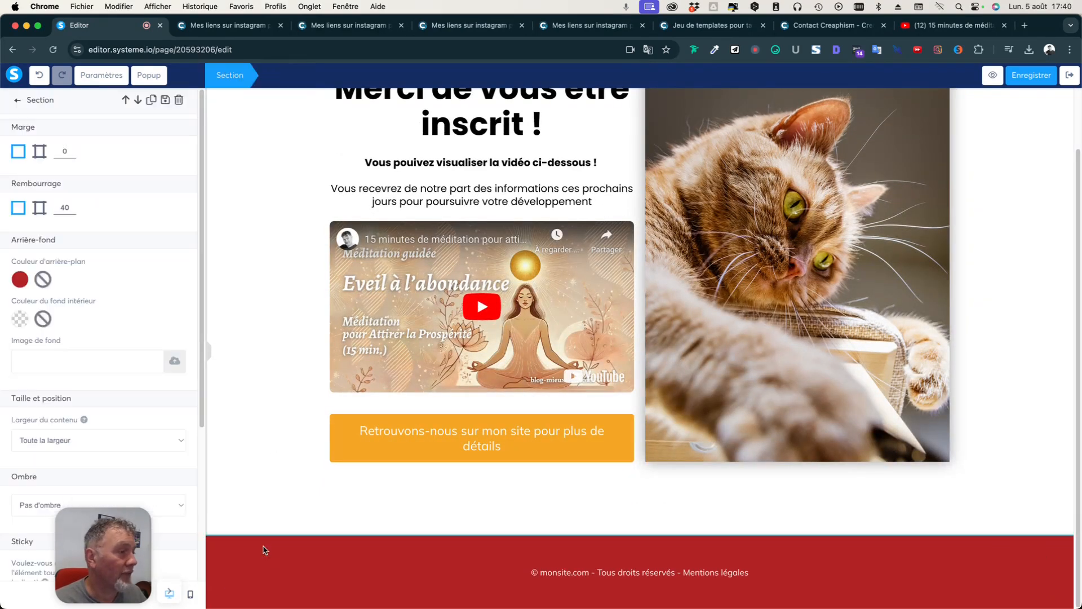
pyautogui.scroll(-5, 121, 465)
pyautogui.scroll(5, 125, 437)
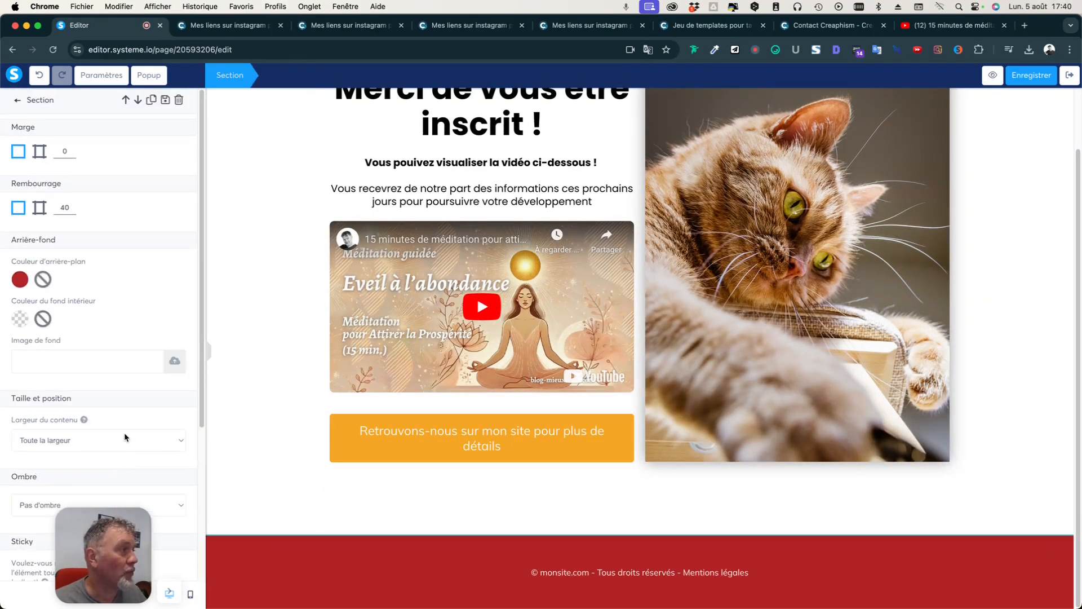
pyautogui.click(22, 281)
pyautogui.click(152, 375)
# Deselect the footer and save the thank-you page.
pyautogui.click(278, 461)
pyautogui.scroll(2, 278, 461)
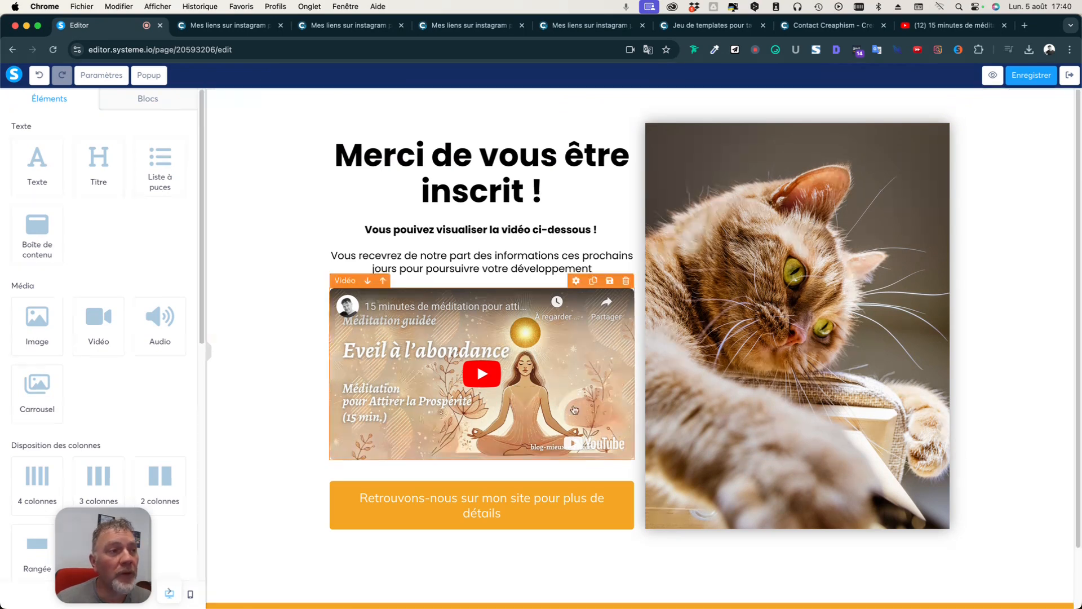
pyautogui.click(1032, 79)
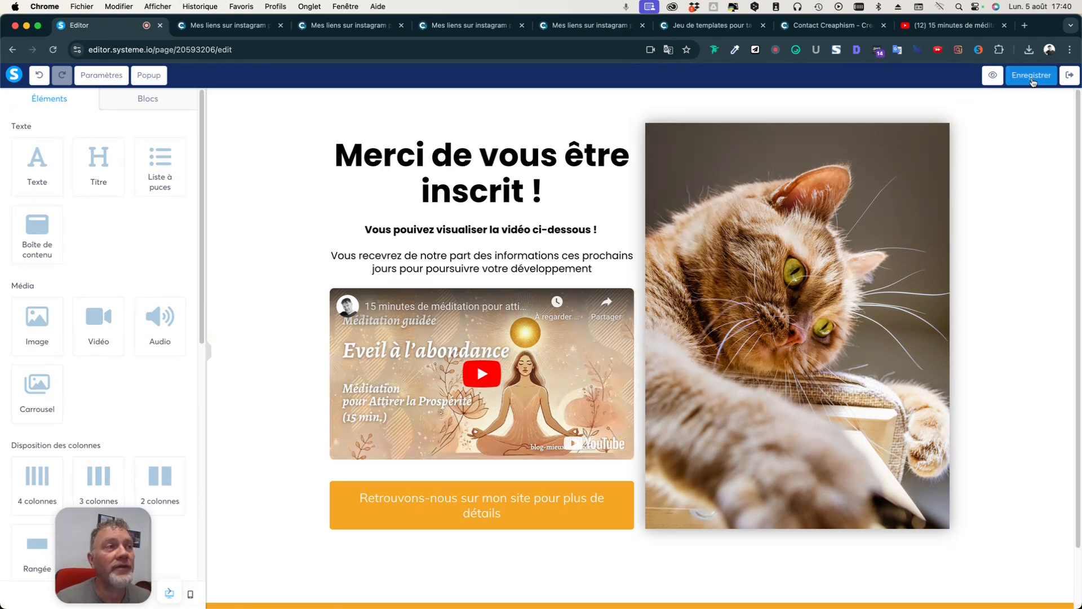
# Exit the editor and open the live 'Opt1 | Page de liens sur instagram' page in a new tab.
pyautogui.click(1069, 78)
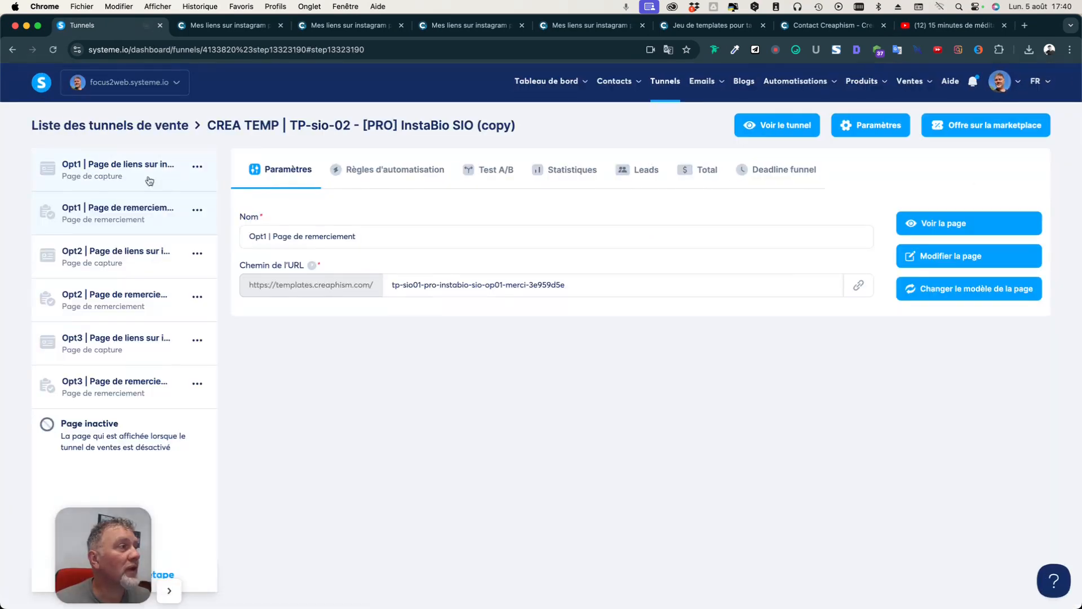
pyautogui.click(155, 173)
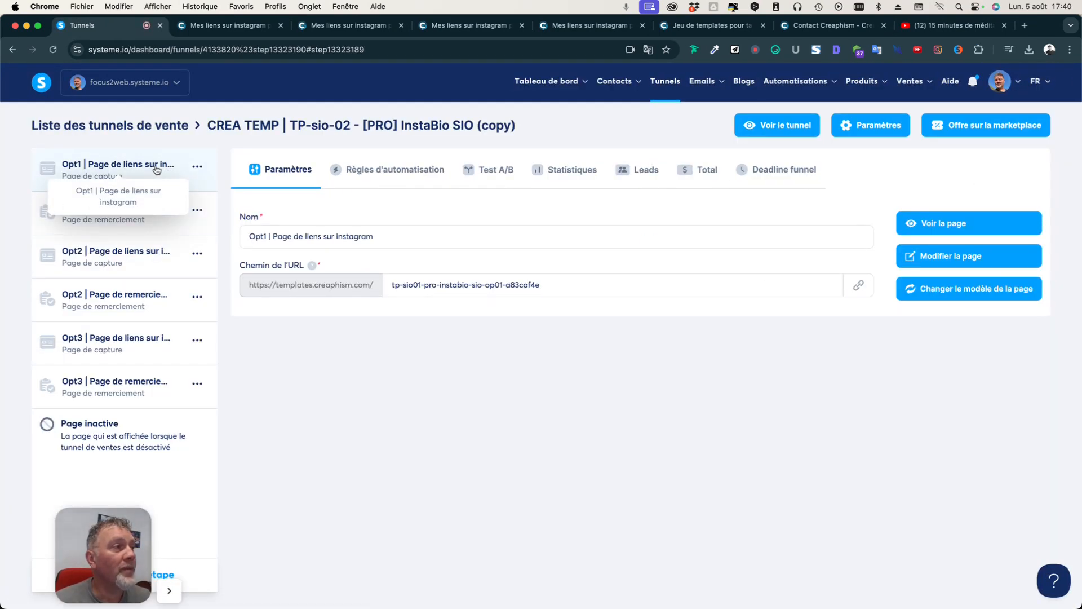
pyautogui.click(977, 225)
pyautogui.scroll(-1, 851, 337)
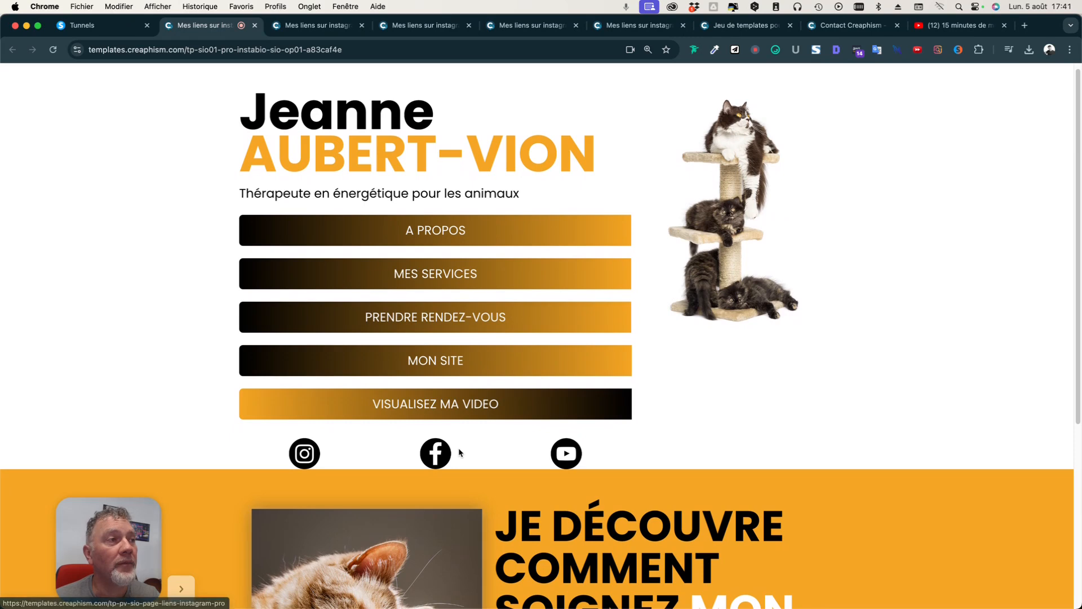
# Scroll through the live Opt1 link page to review it.
pyautogui.scroll(-4, 564, 327)
pyautogui.scroll(-2, 559, 343)
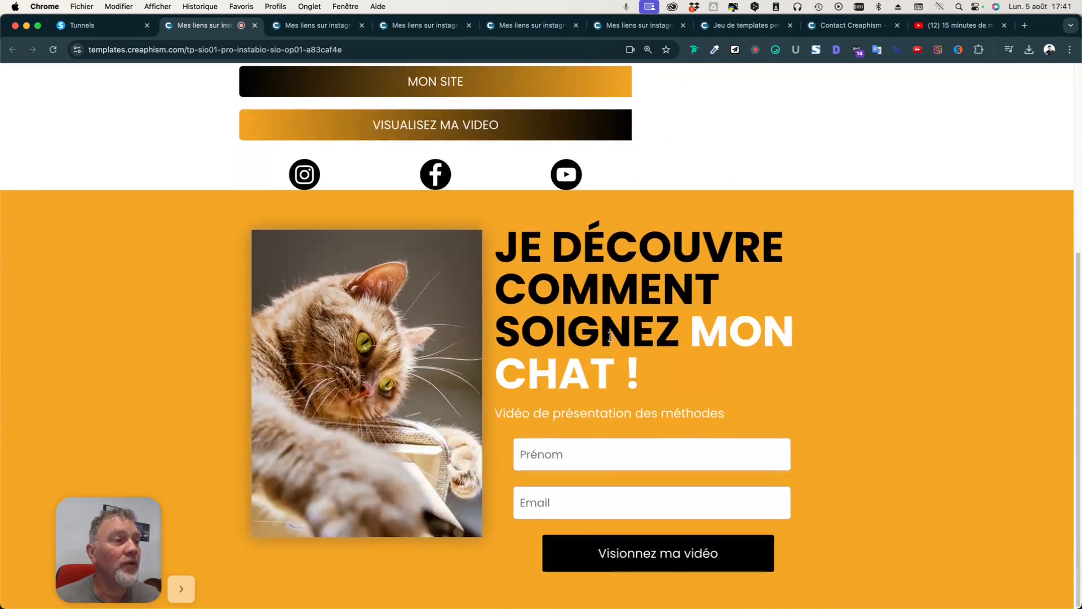
pyautogui.scroll(5, 598, 355)
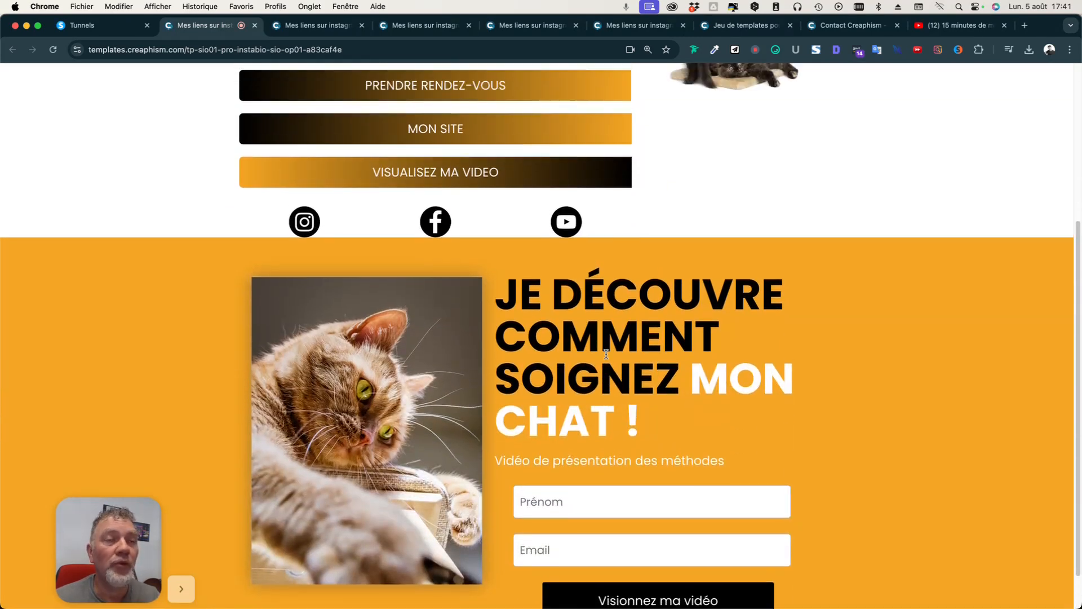
pyautogui.scroll(-1, 607, 358)
pyautogui.click(316, 25)
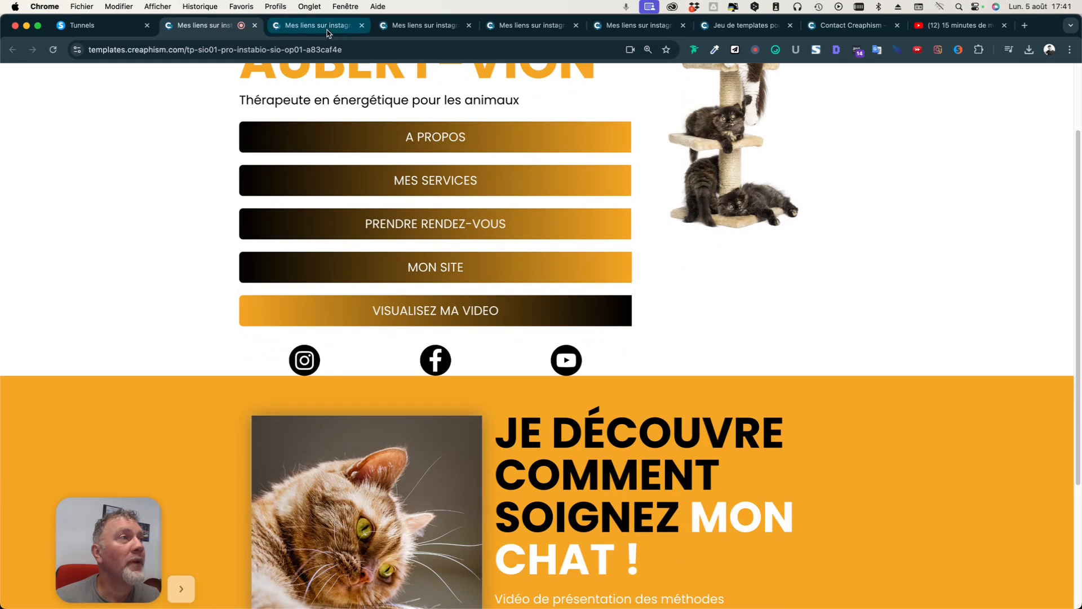
pyautogui.click(425, 25)
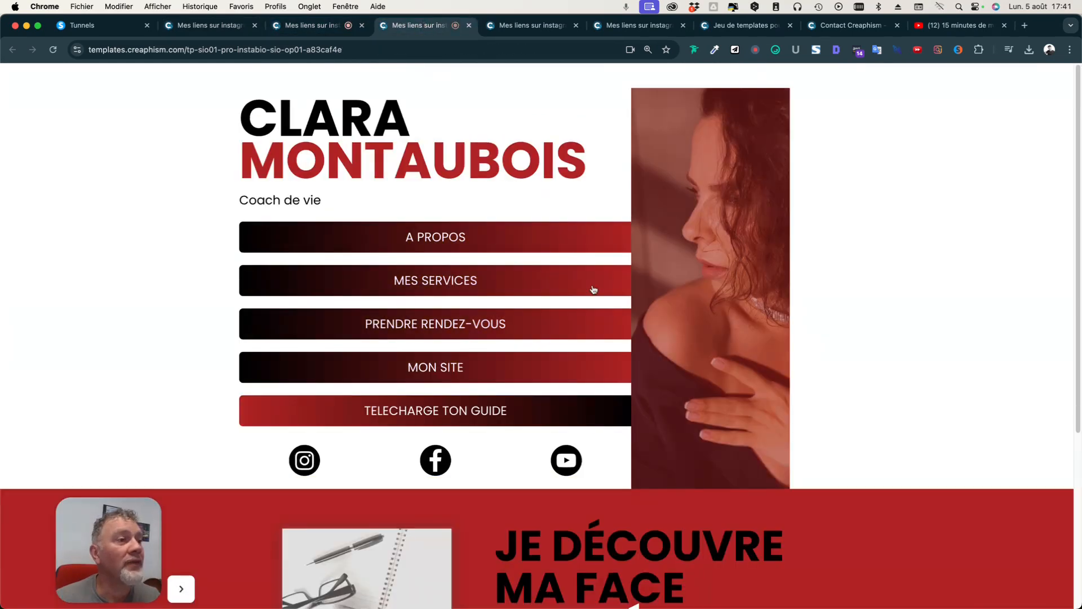
pyautogui.scroll(-2, 594, 290)
pyautogui.scroll(-3, 594, 290)
pyautogui.scroll(5, 594, 290)
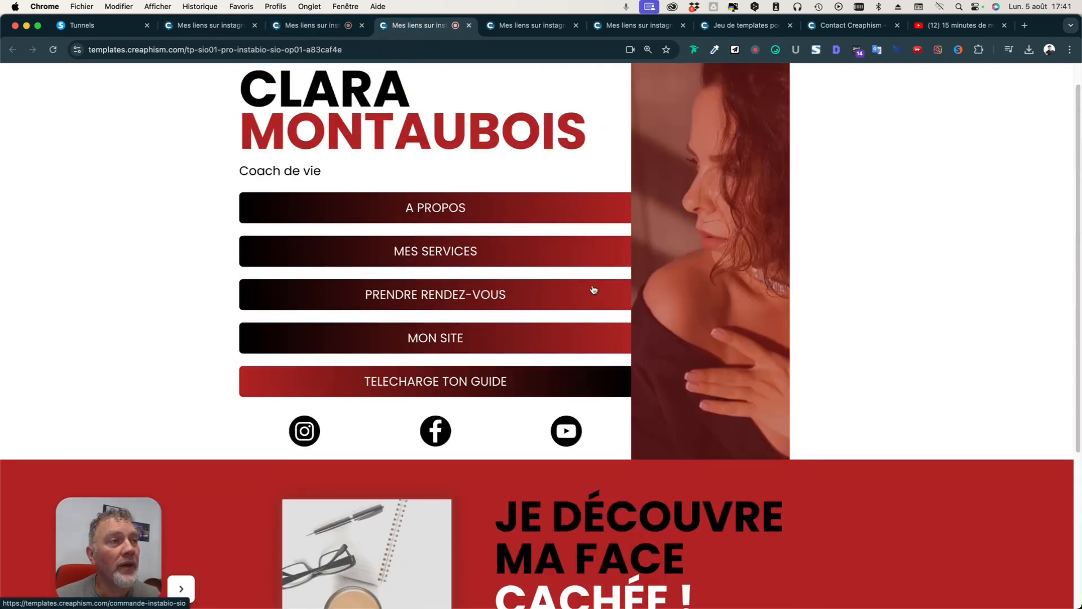
pyautogui.click(313, 27)
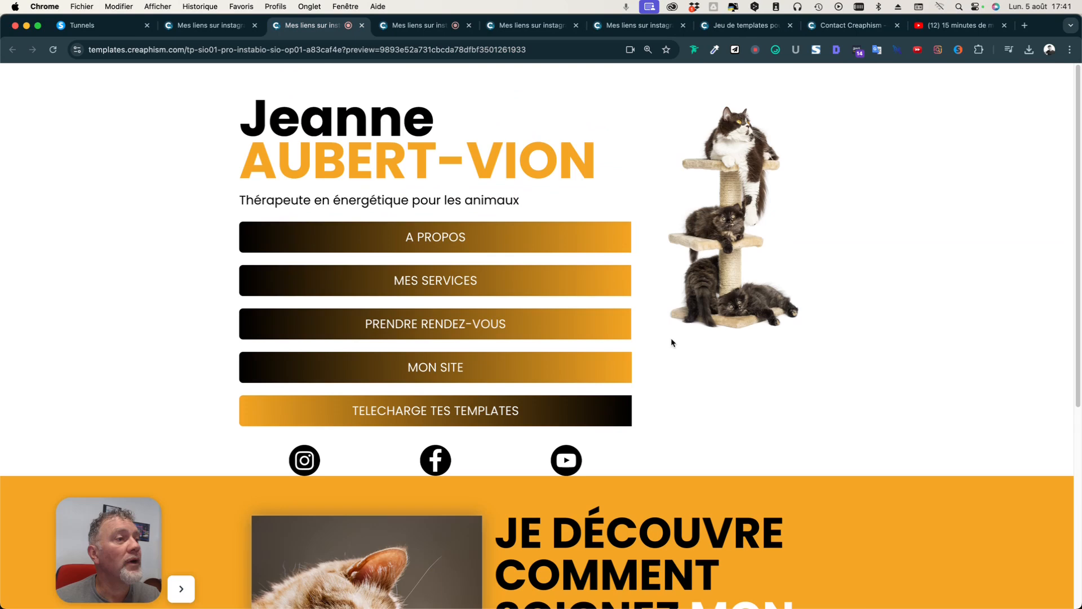
pyautogui.scroll(-5, 686, 389)
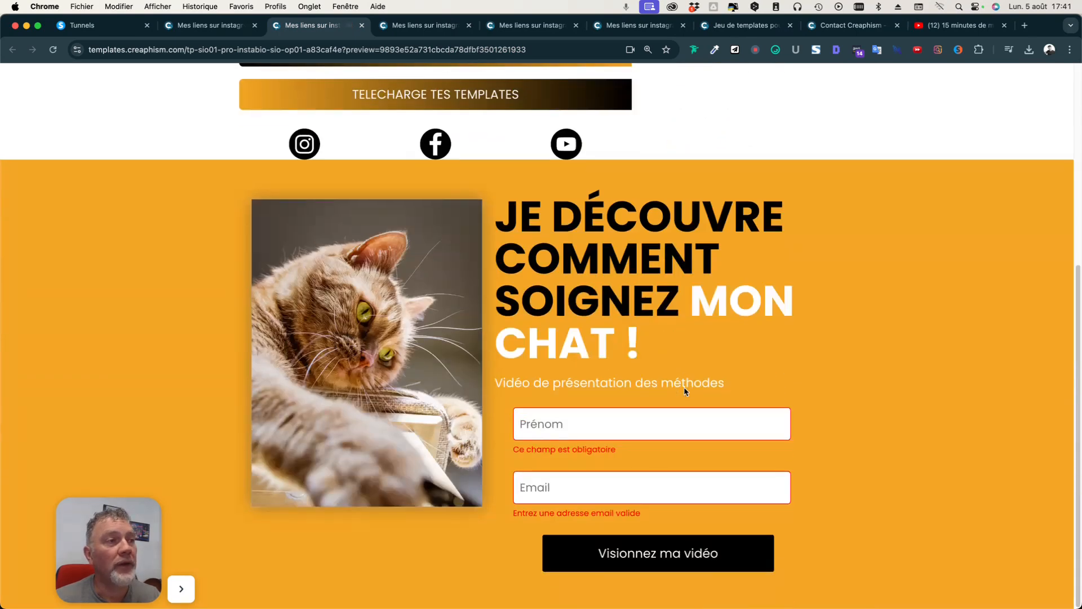
pyautogui.scroll(5, 685, 390)
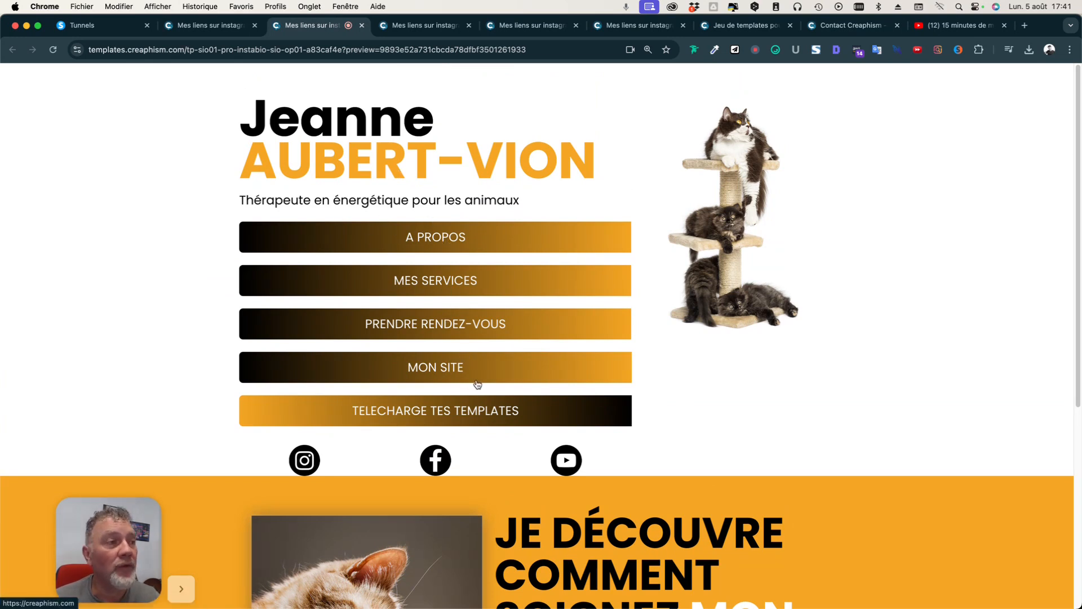
pyautogui.scroll(-3, 477, 385)
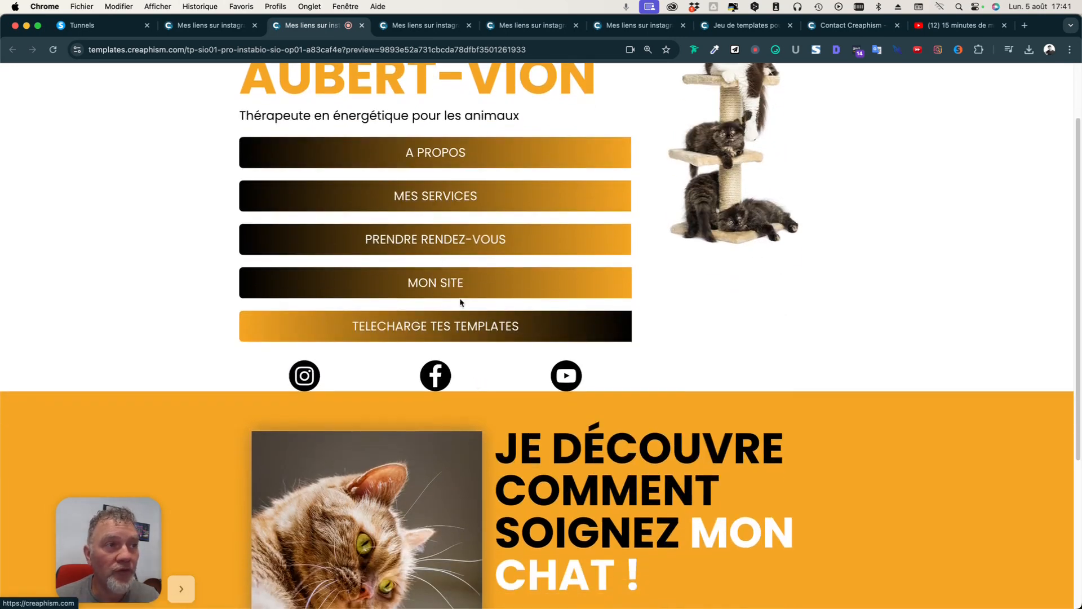
pyautogui.click(208, 24)
pyautogui.click(131, 25)
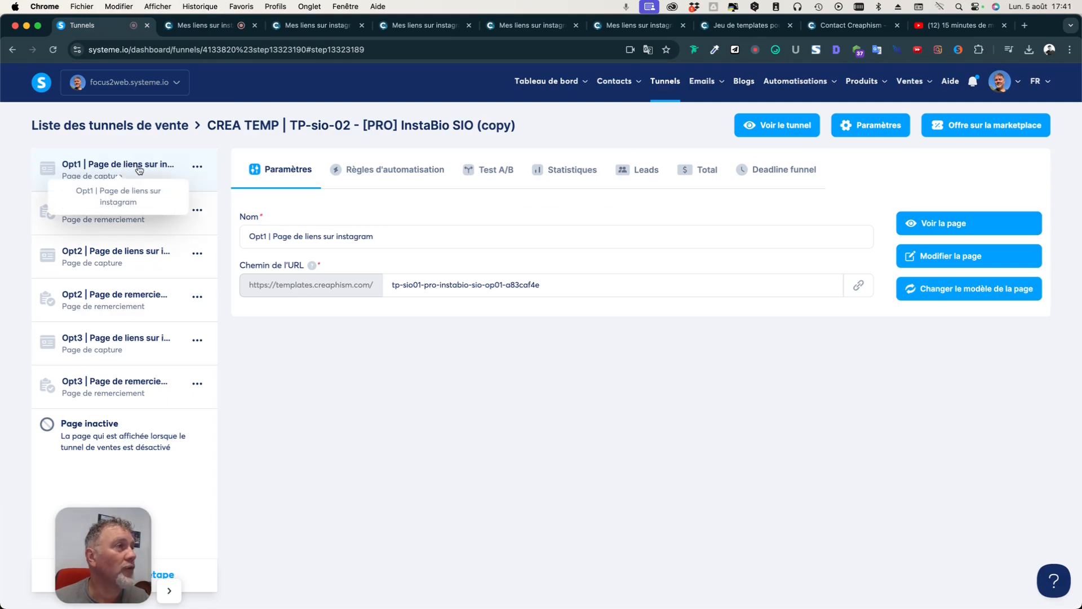
# Open the Opt1 link page in the editor and duplicate the MON SITE button.
pyautogui.click(983, 257)
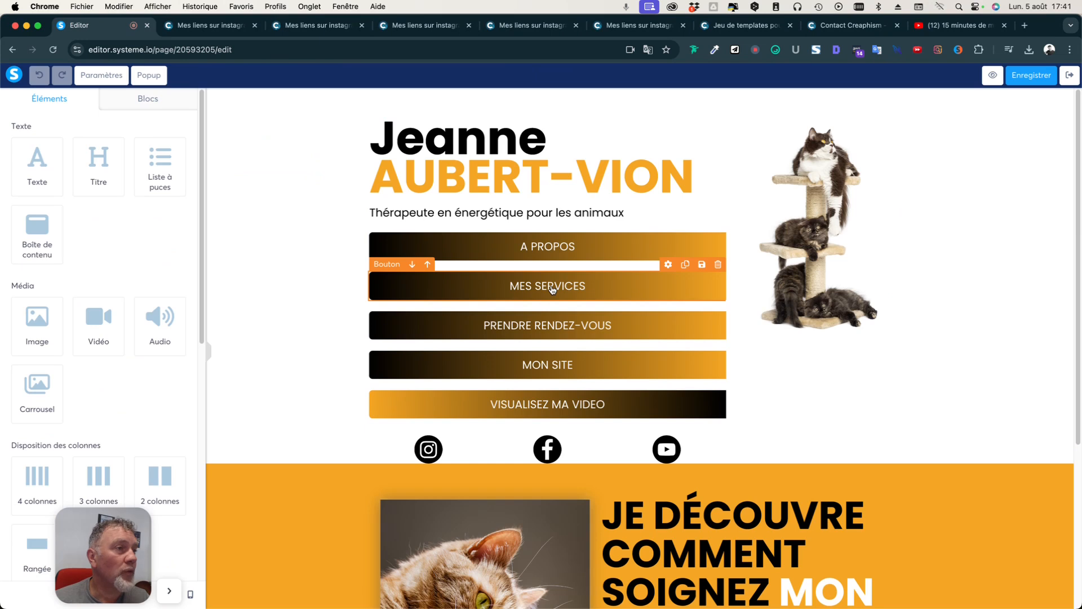
pyautogui.click(551, 364)
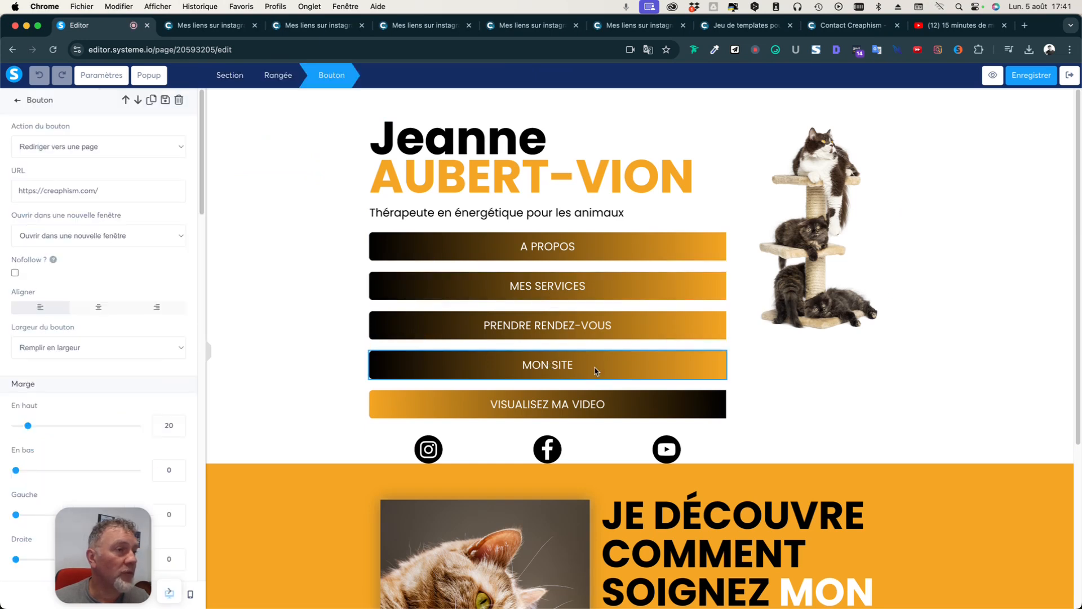
pyautogui.press('Escape')
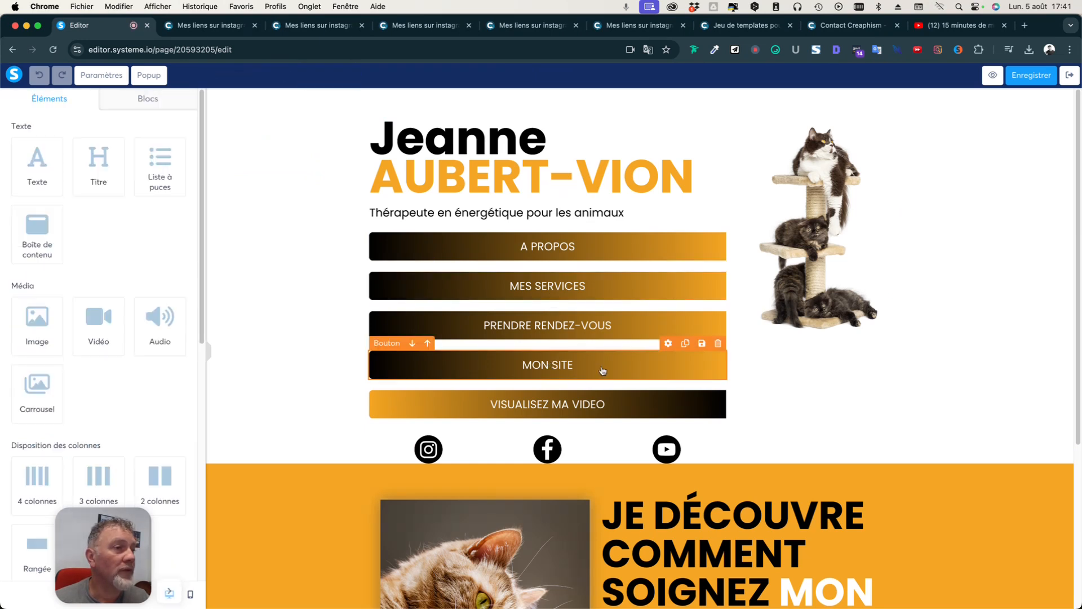
pyautogui.click(685, 344)
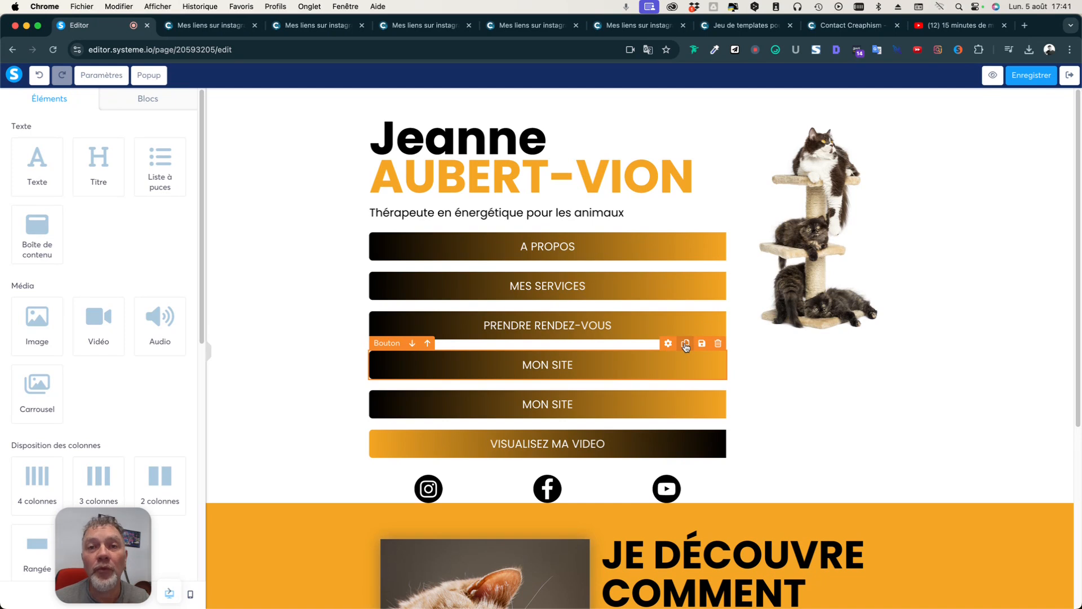
# Relabel the duplicated button as MON CABINET.
pyautogui.click(599, 407)
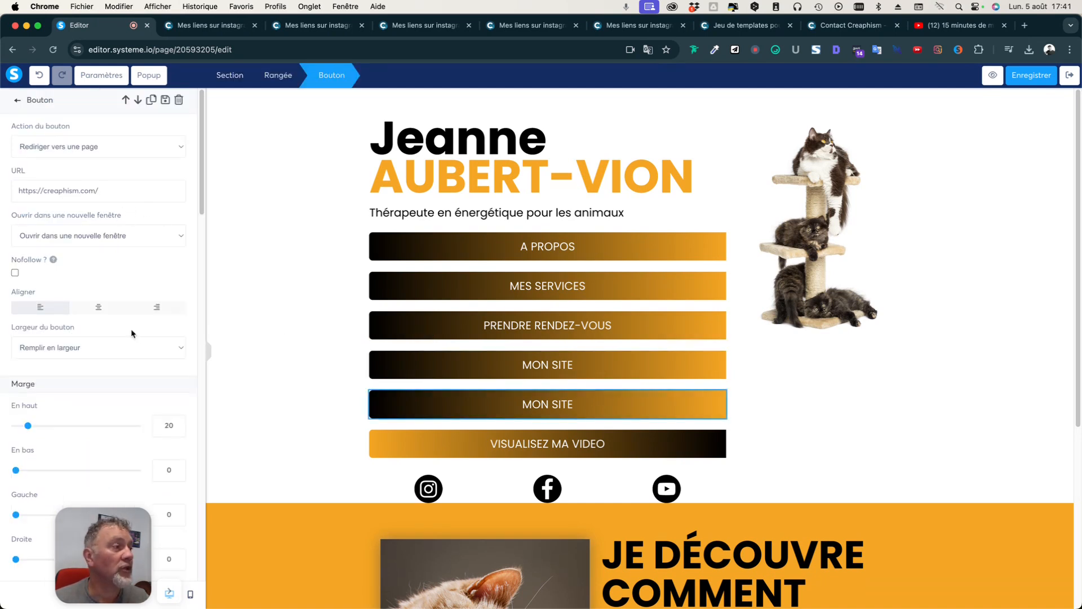
pyautogui.scroll(-7, 131, 333)
pyautogui.moveTo(64, 254); pyautogui.dragTo(9, 257)
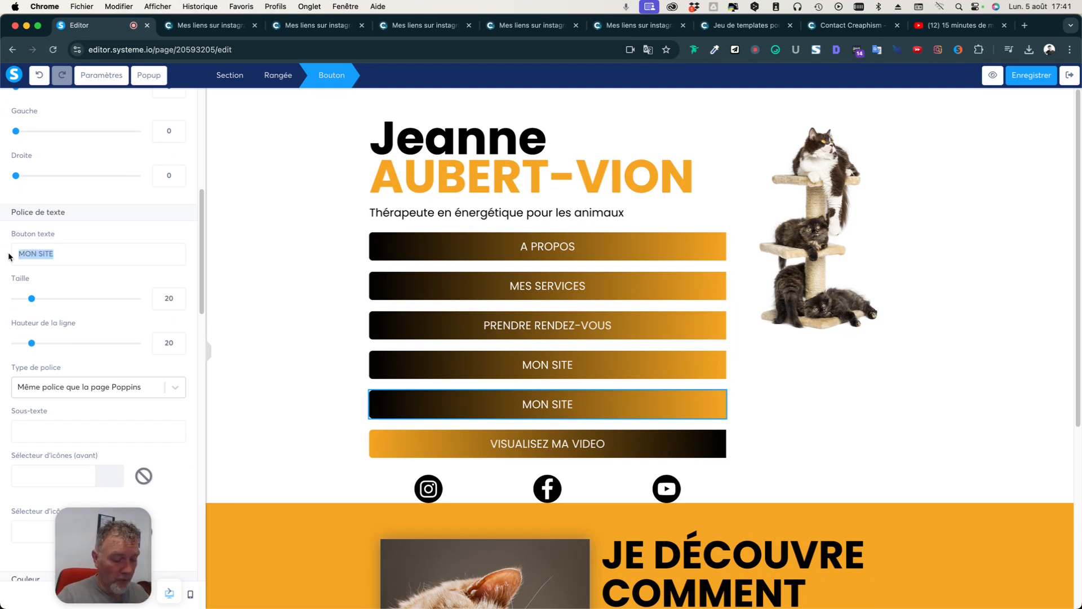
pyautogui.write('M')
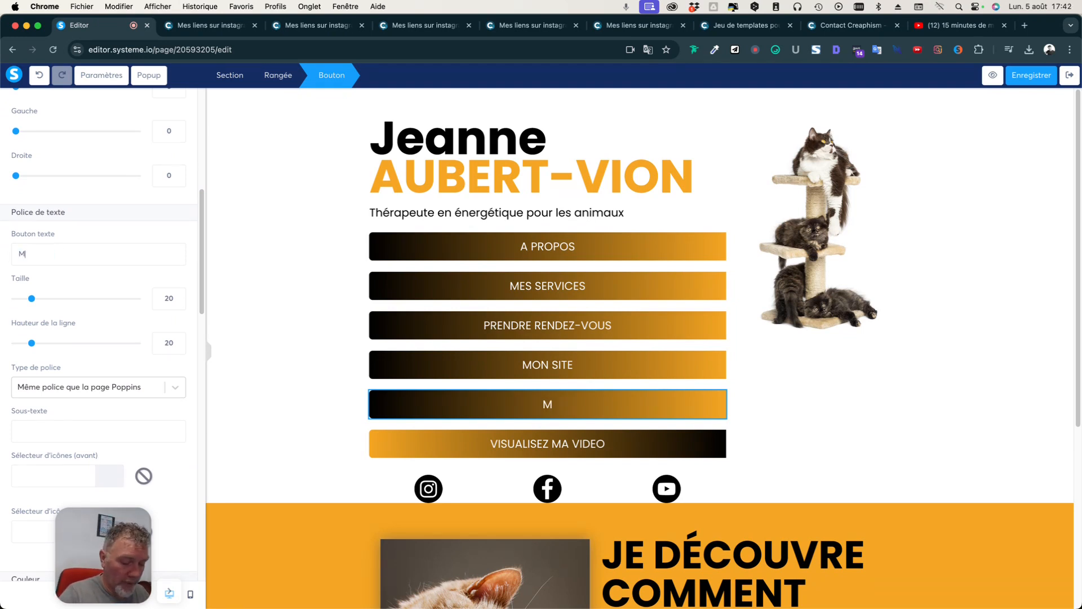
pyautogui.write('ON CABINET')
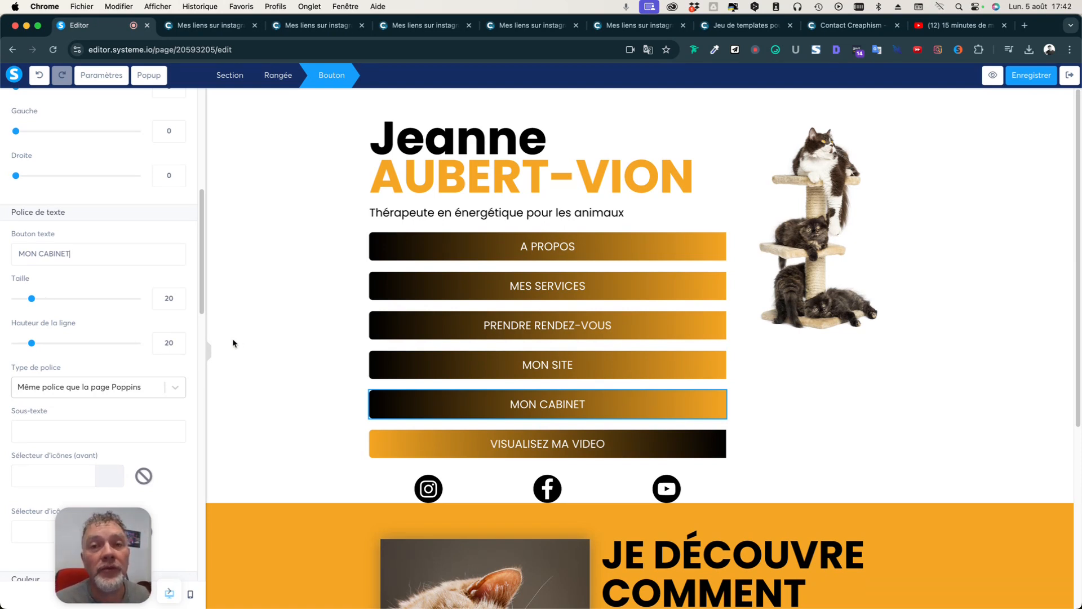
# Give the orange video section a top margin of 25.
pyautogui.click(247, 382)
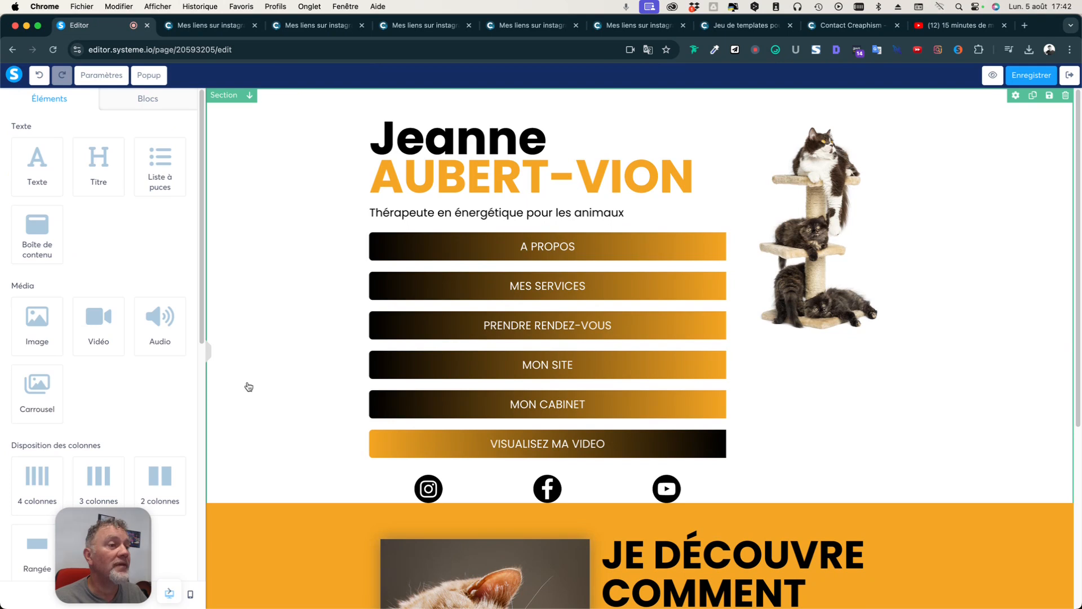
pyautogui.scroll(-3, 267, 424)
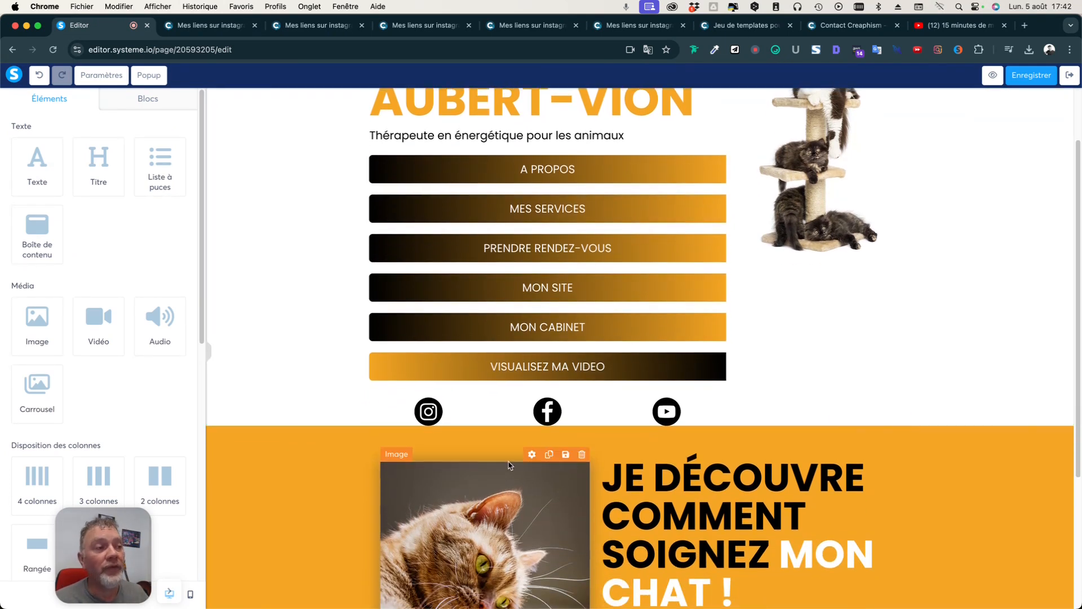
pyautogui.click(265, 442)
pyautogui.scroll(-3, 265, 442)
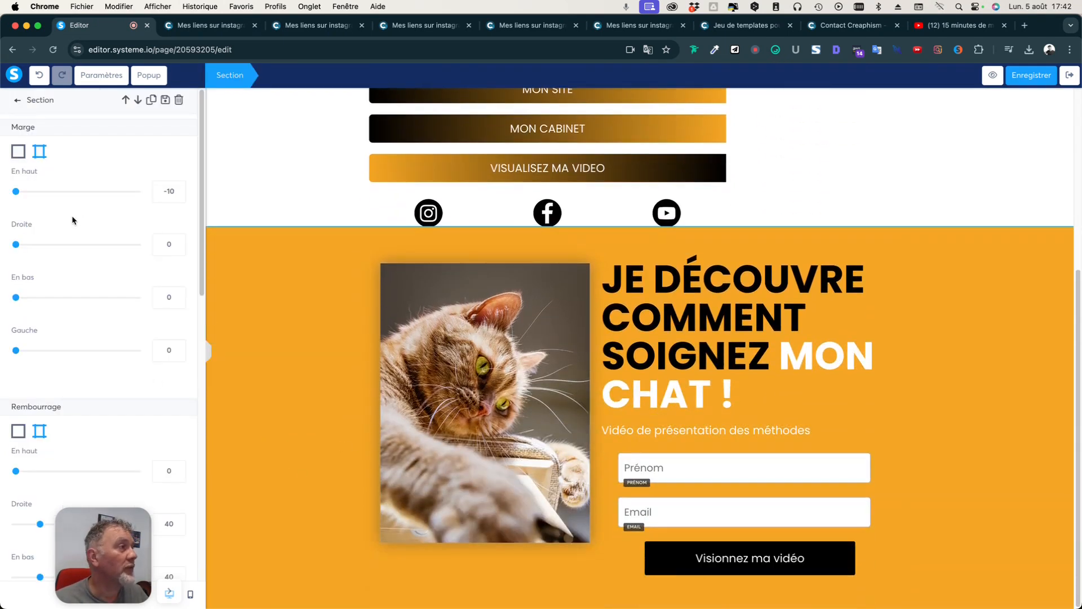
pyautogui.moveTo(16, 191); pyautogui.dragTo(32, 193)
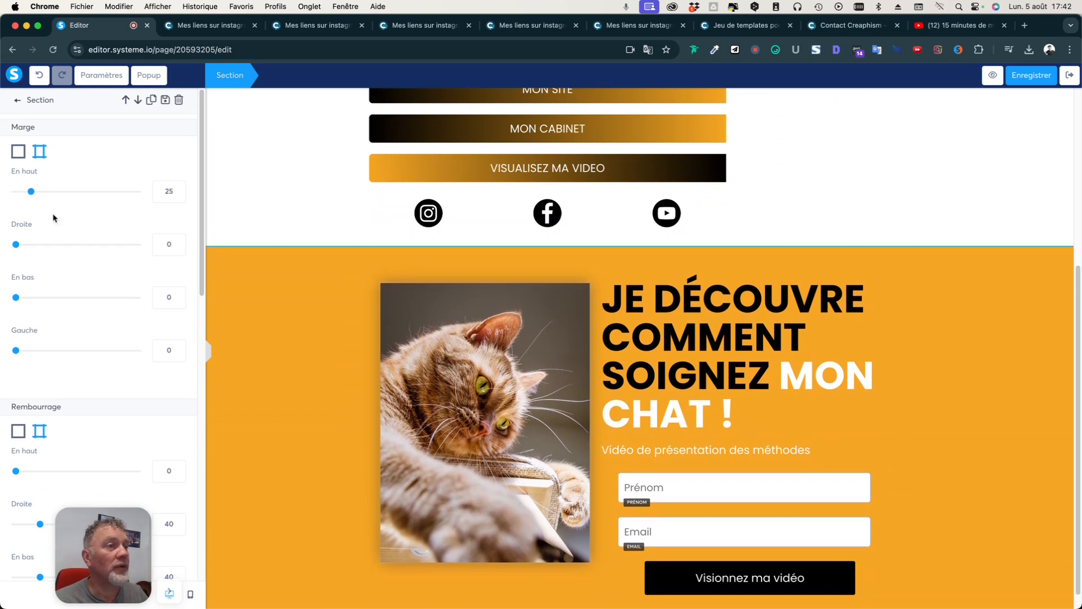
pyautogui.click(221, 214)
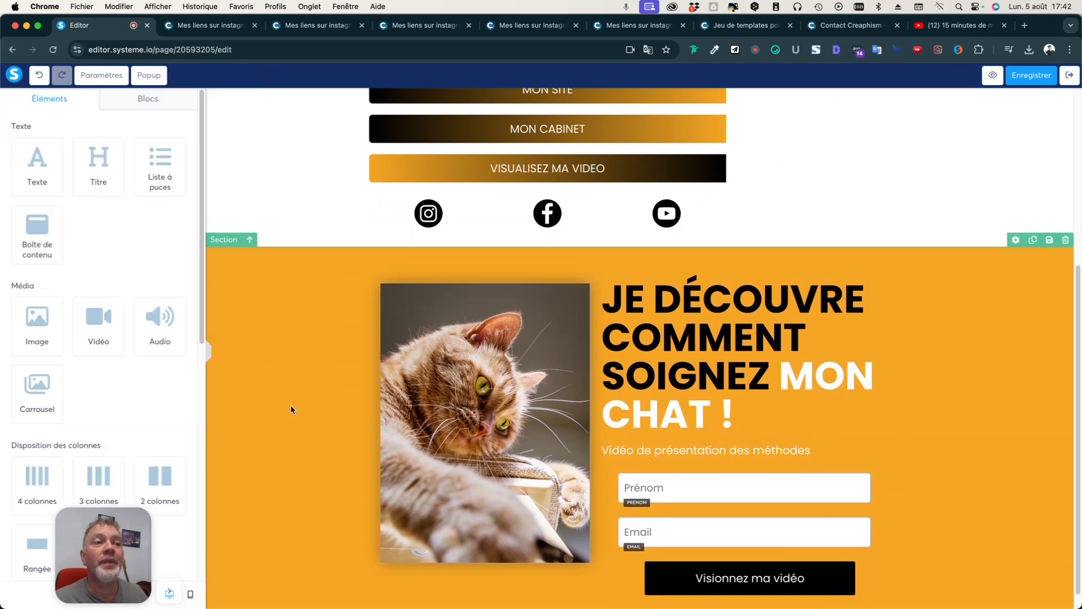
# Save the page and exit to the funnel's step settings.
pyautogui.scroll(5, 290, 411)
pyautogui.click(1028, 76)
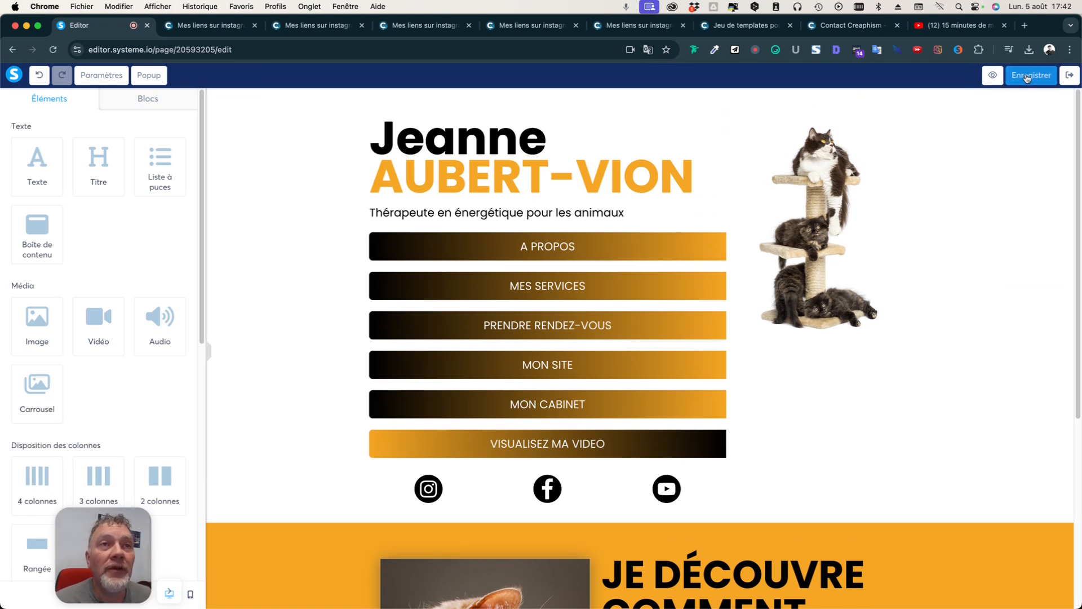
pyautogui.click(1069, 76)
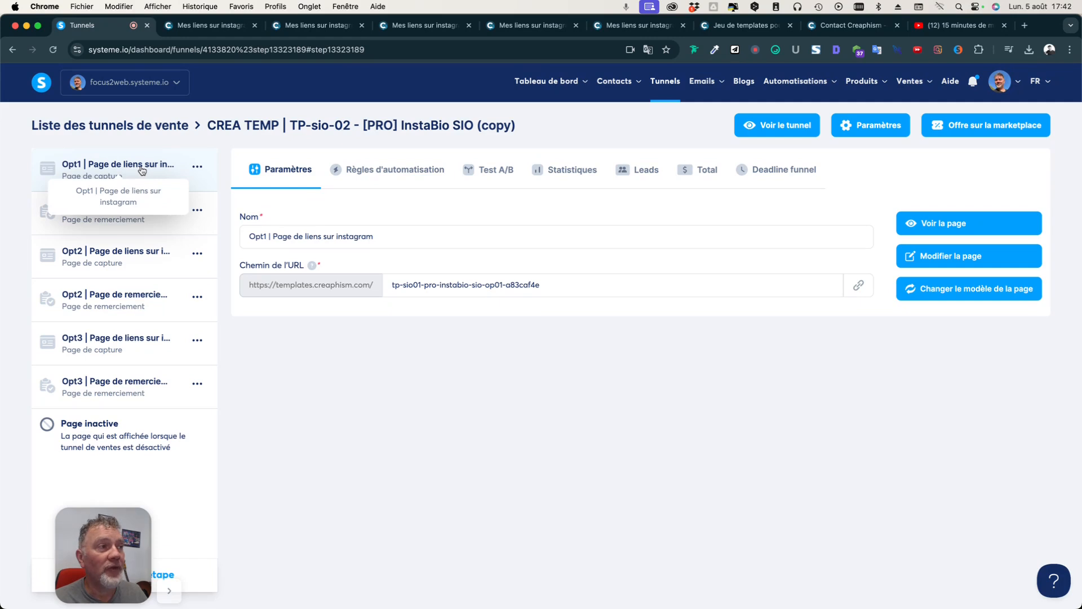
# Add an Opt1 page automation rule triggered by Inscription sur la page (optin) and open it.
pyautogui.click(398, 170)
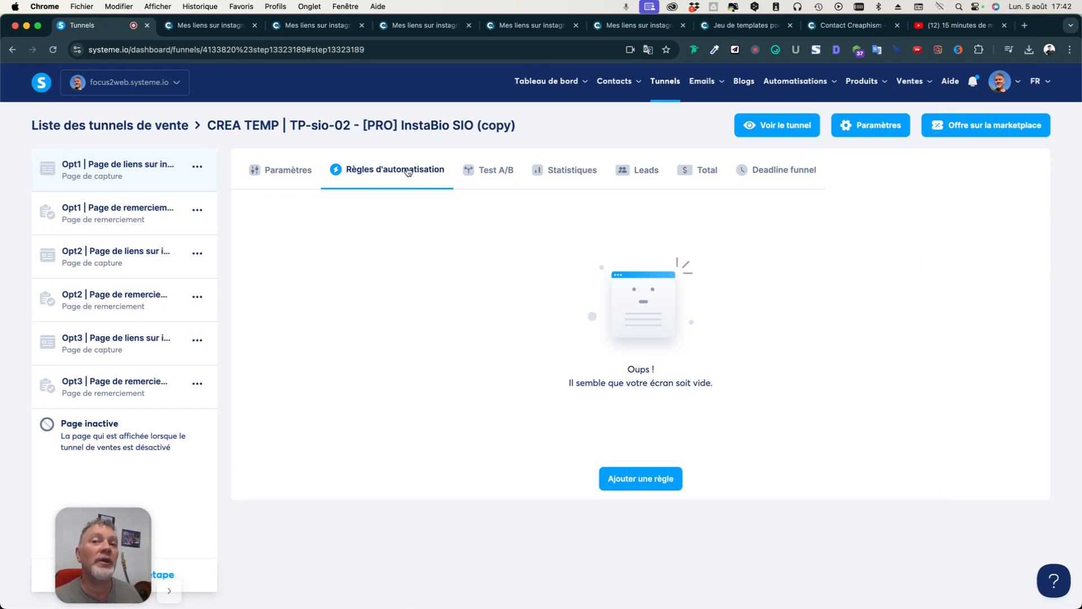
pyautogui.click(642, 479)
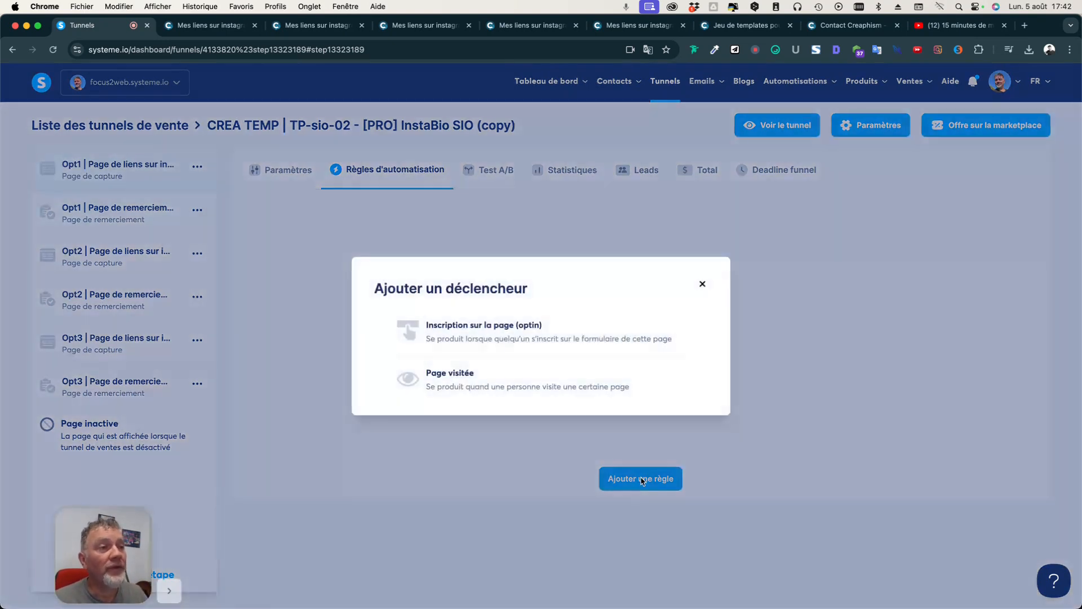
pyautogui.click(477, 333)
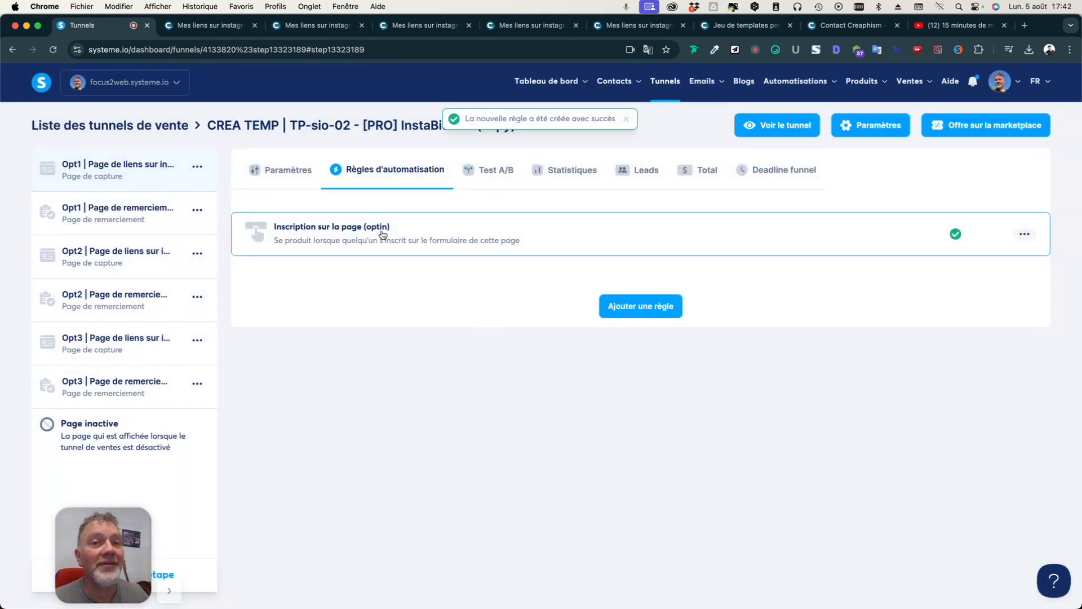
pyautogui.click(381, 234)
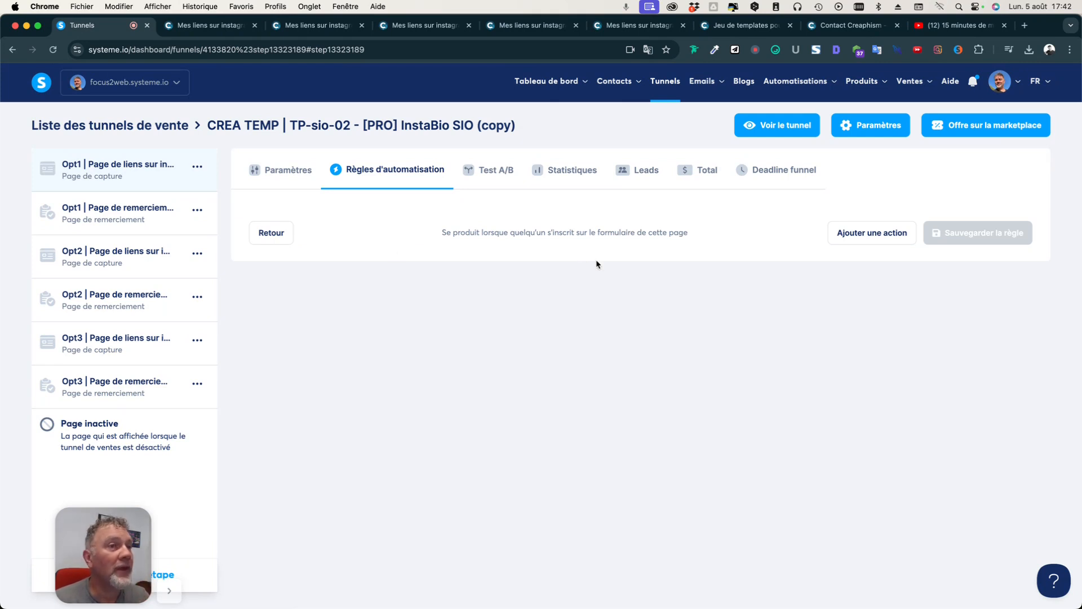
# Add an Ajouter un tag action to the optin rule using the tag CREA | PDFpagebioinsta.
pyautogui.click(883, 237)
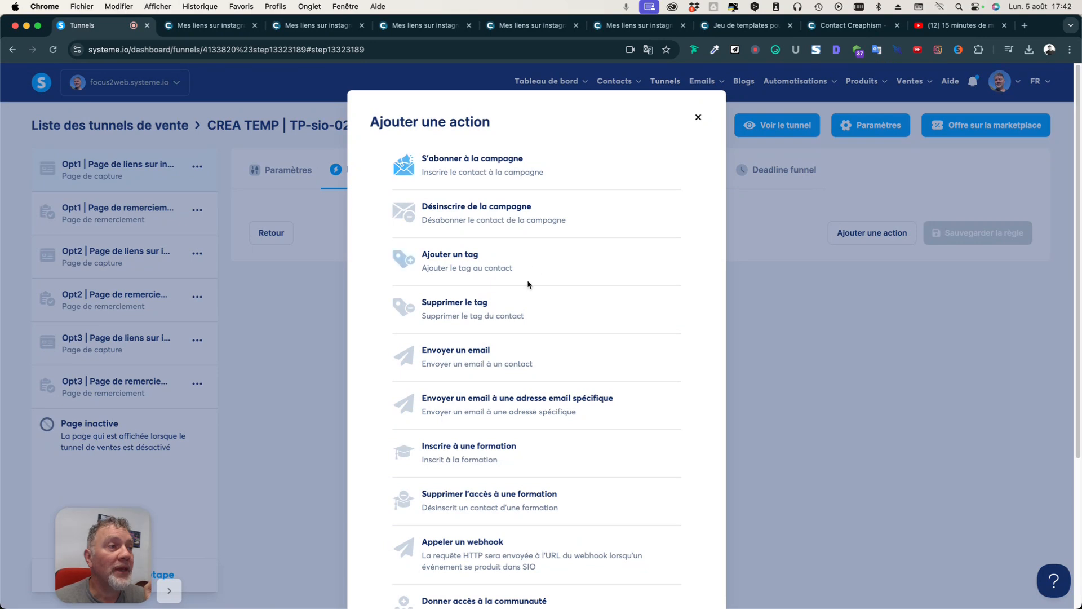
pyautogui.click(463, 260)
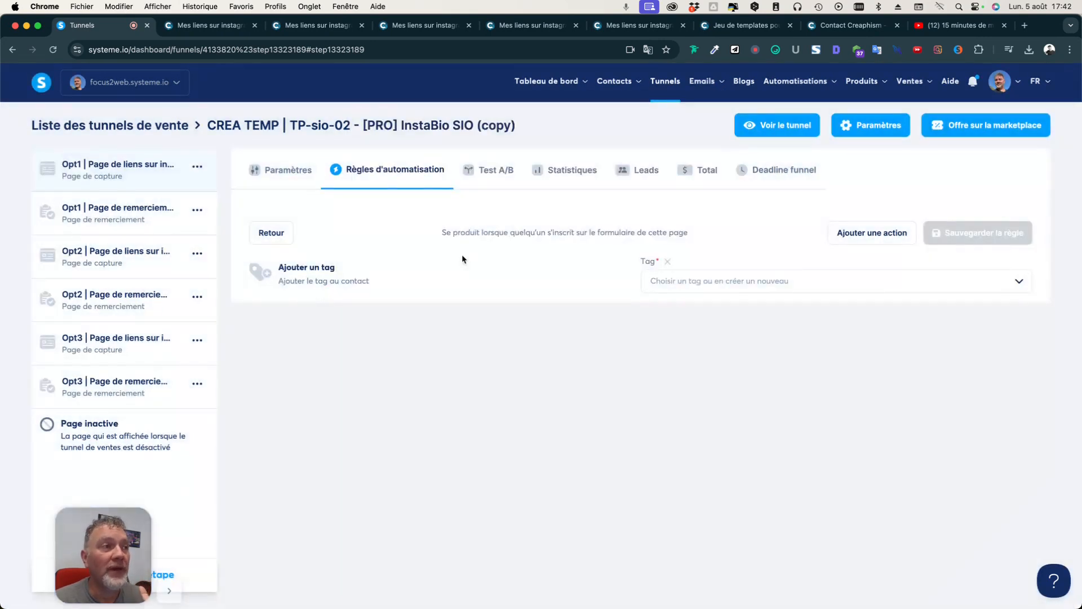
pyautogui.click(696, 283)
pyautogui.write('cre')
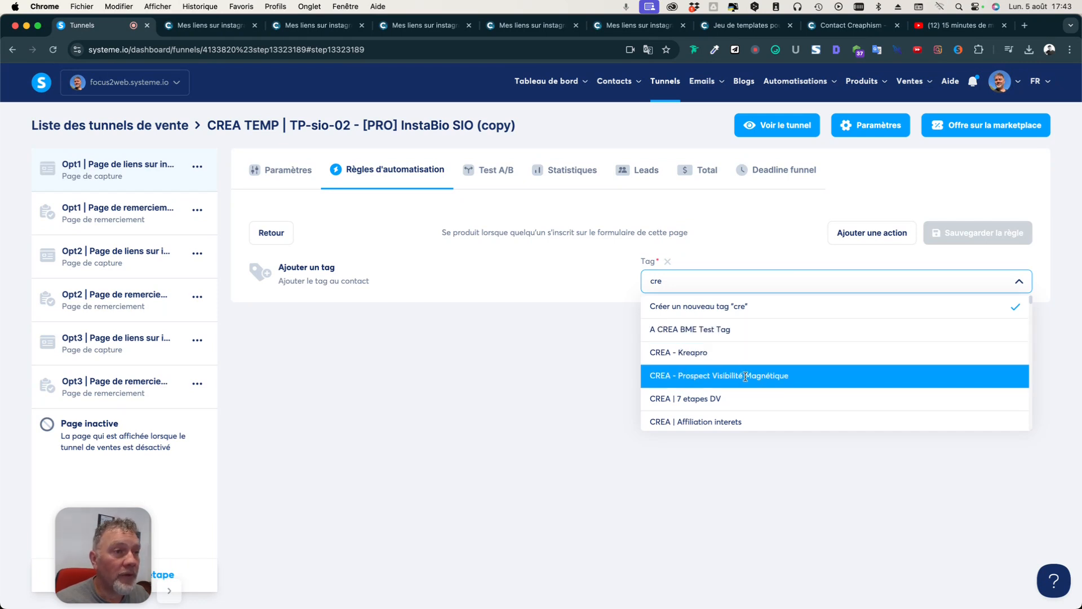
pyautogui.press('BackSpace')
pyautogui.press('BackSpace')
pyautogui.press('BackSpace')
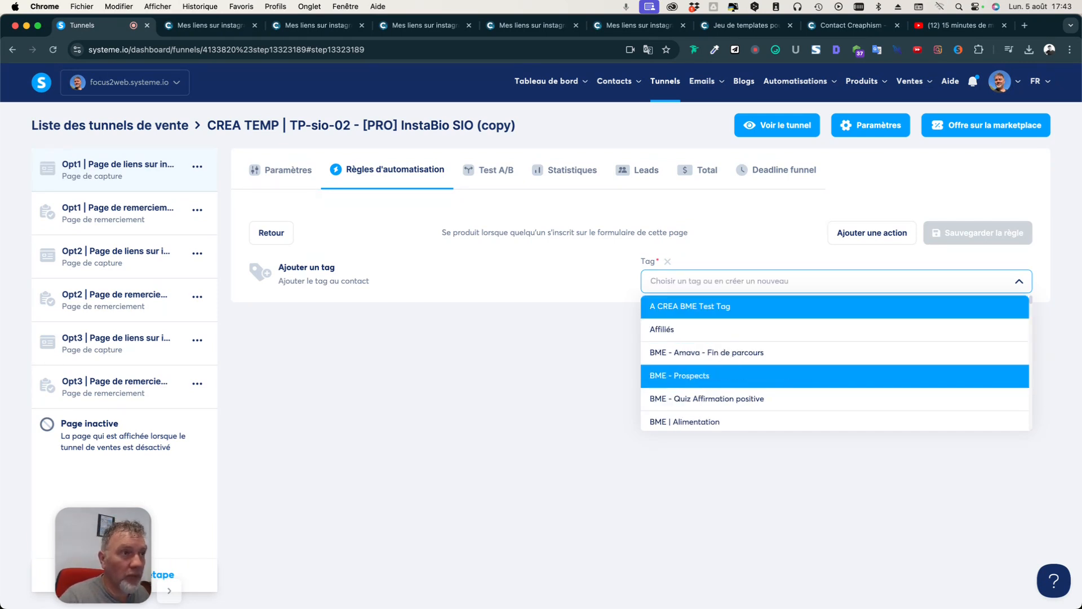
pyautogui.write('bio')
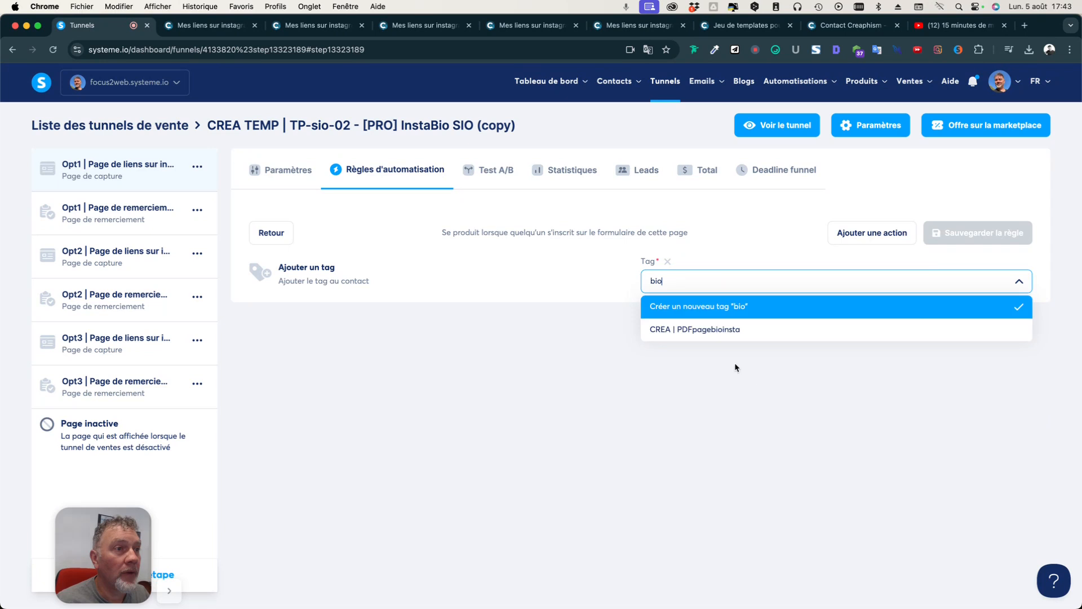
pyautogui.click(701, 330)
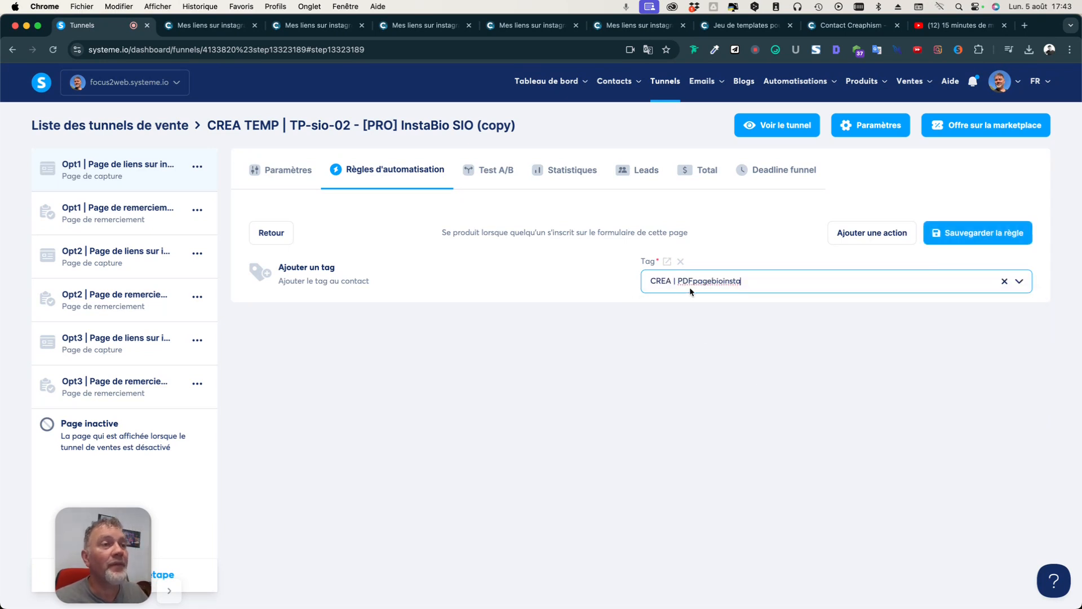
pyautogui.click(418, 305)
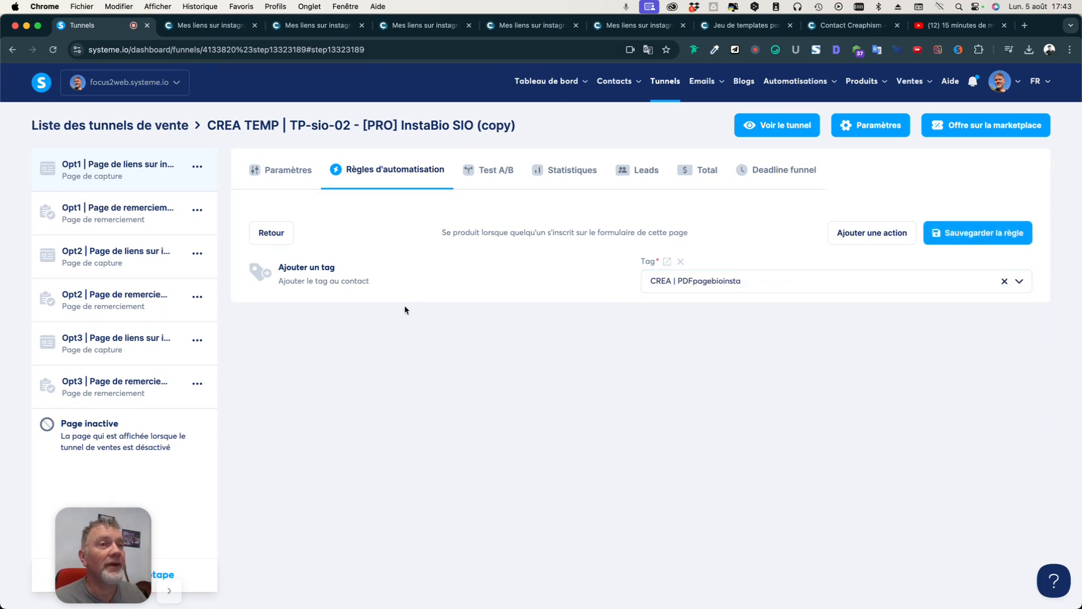
pyautogui.click(874, 240)
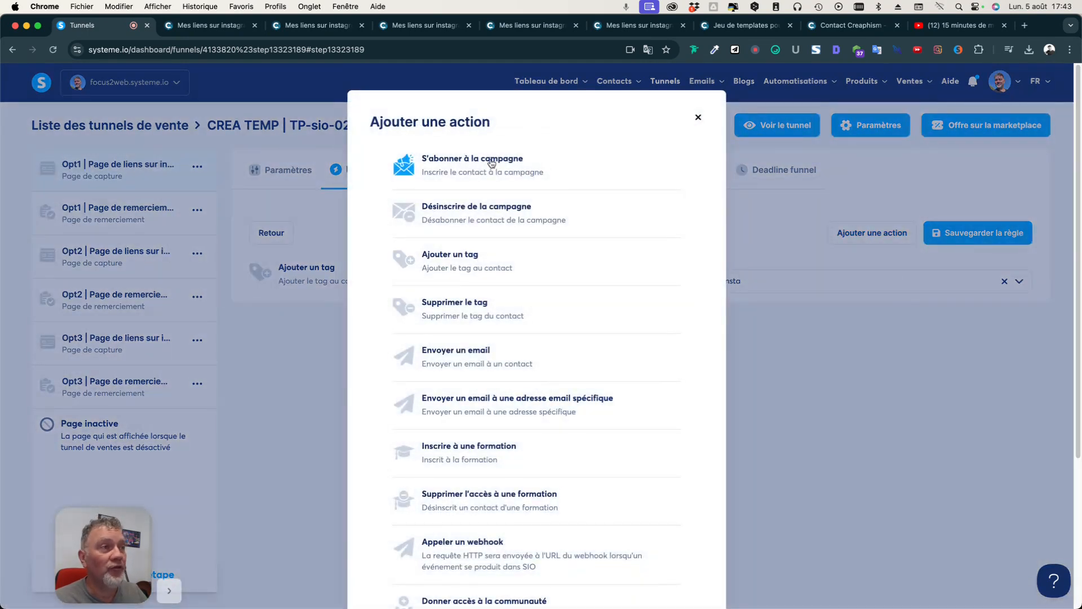
# Add a S'abonner à la campagne action set to CREA - Camp. CreAtelier 1.
pyautogui.click(492, 164)
pyautogui.click(729, 333)
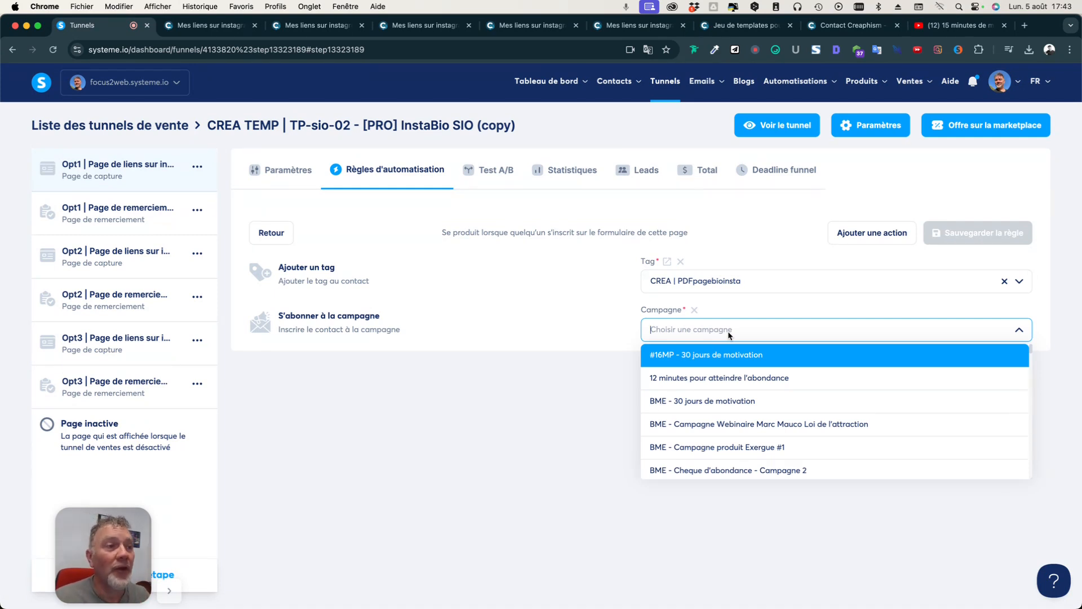
pyautogui.write('pr')
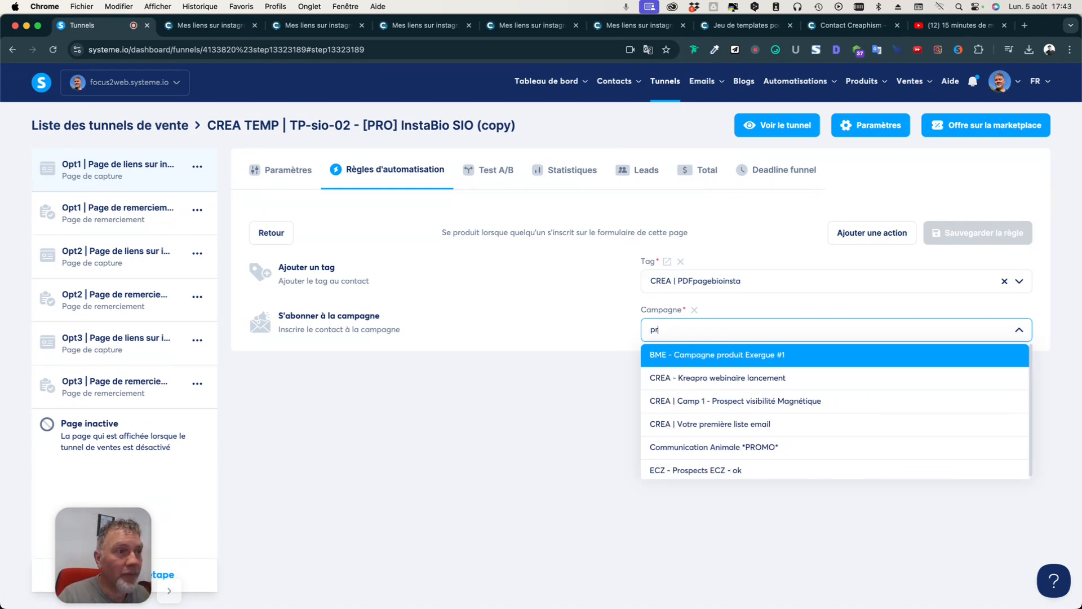
pyautogui.write('ése')
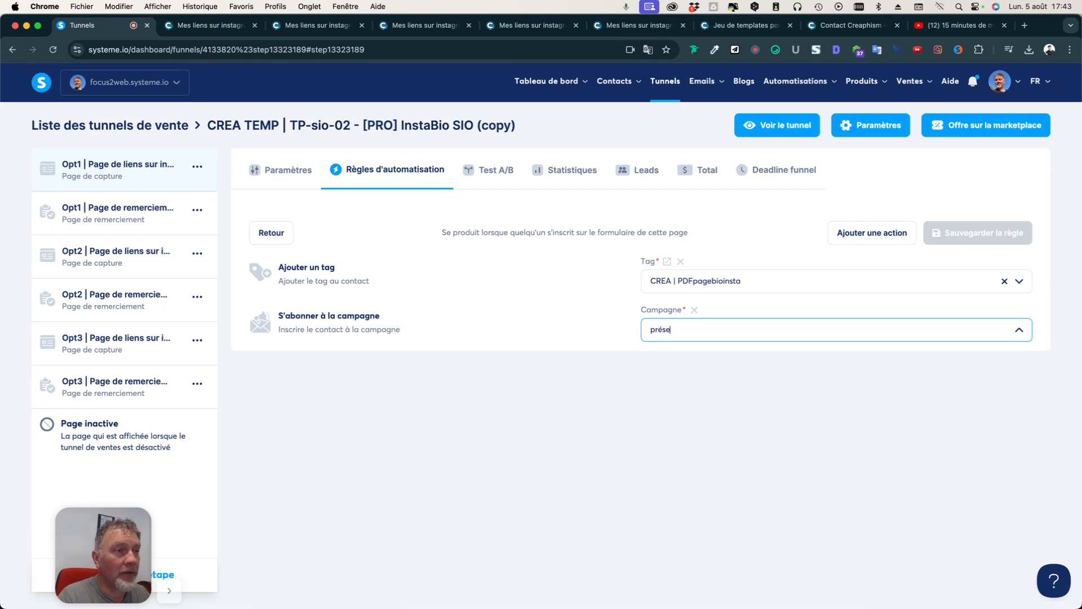
pyautogui.press('BackSpace')
pyautogui.press('BackSpace')
pyautogui.press('BackSpace')
pyautogui.press('BackSpace')
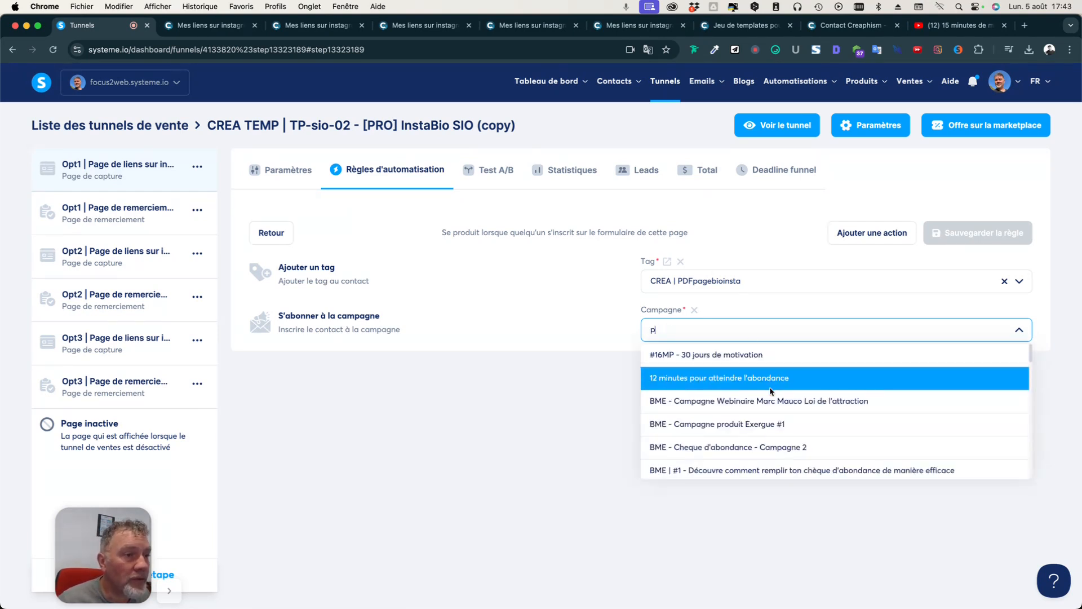
pyautogui.moveTo(685, 329); pyautogui.dragTo(615, 327)
pyautogui.write('crea')
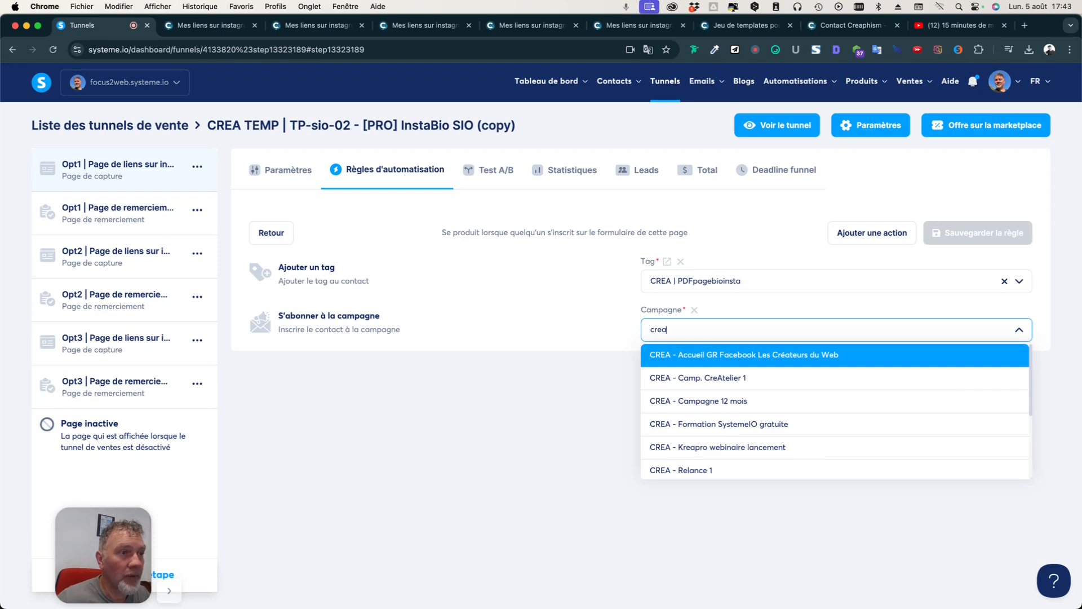
pyautogui.click(736, 379)
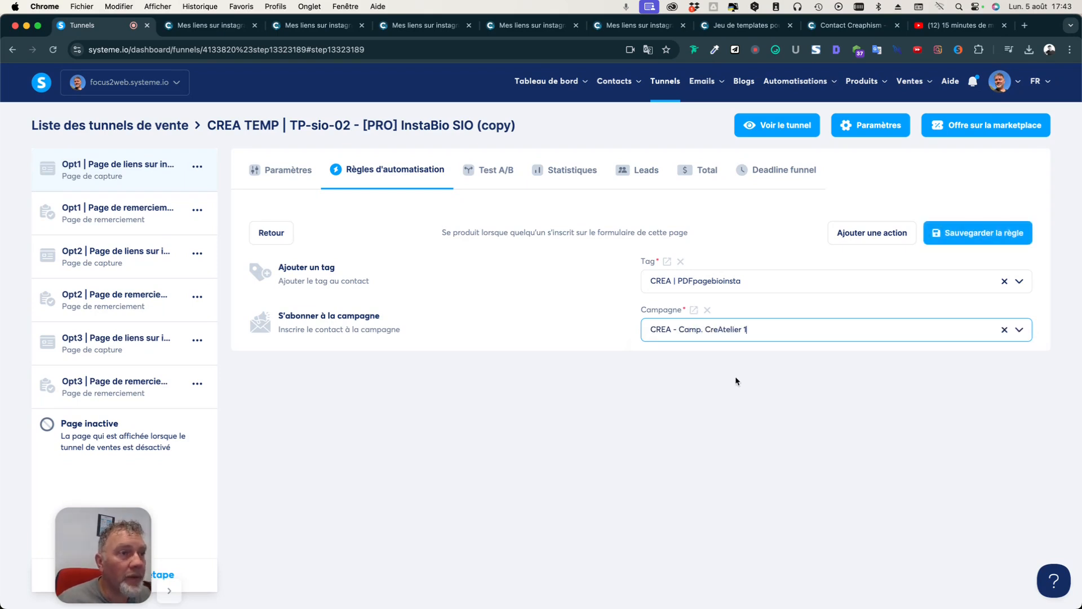
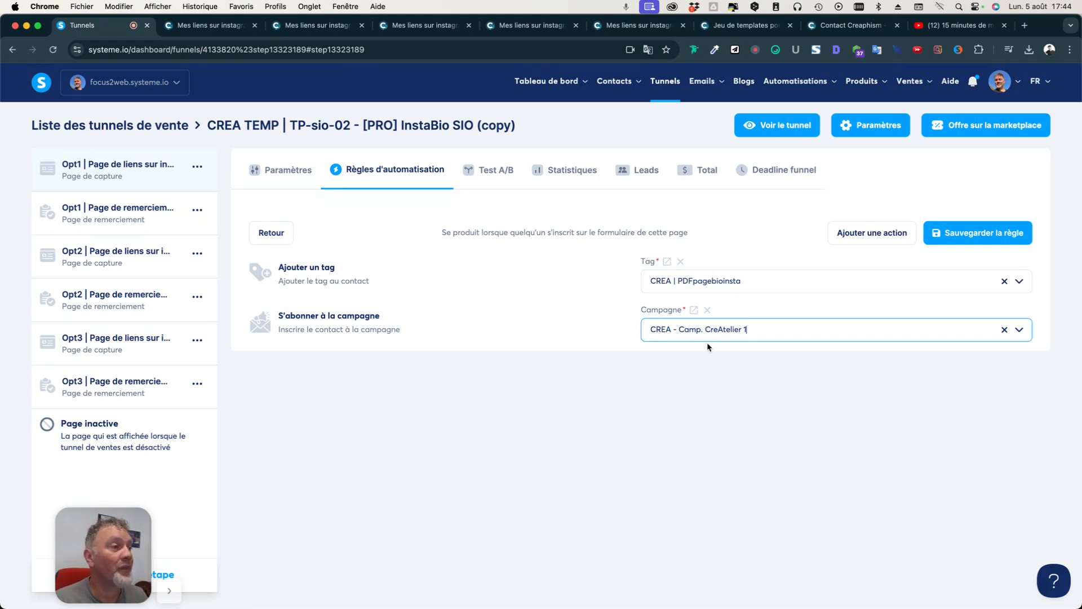
# Save the optin rule, reopen it and add an Envoyer un email action.
pyautogui.click(981, 235)
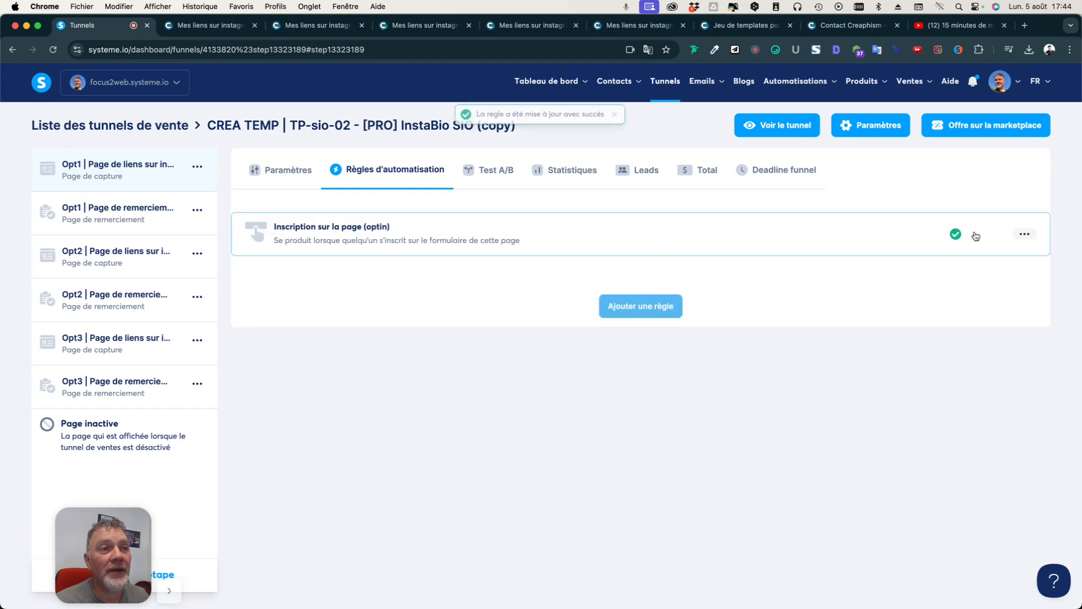
pyautogui.click(504, 232)
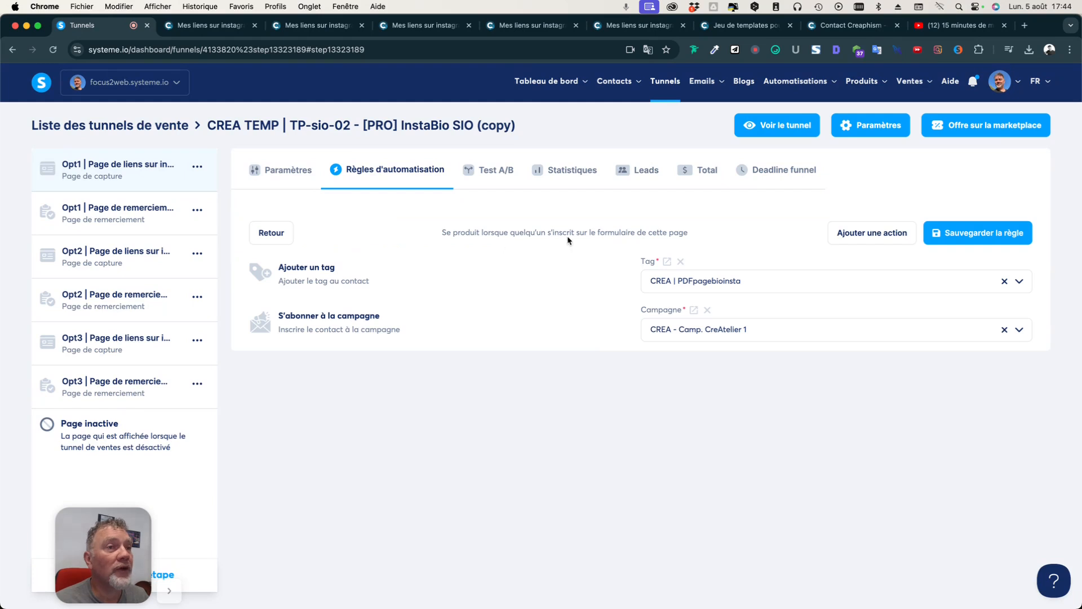
pyautogui.click(862, 241)
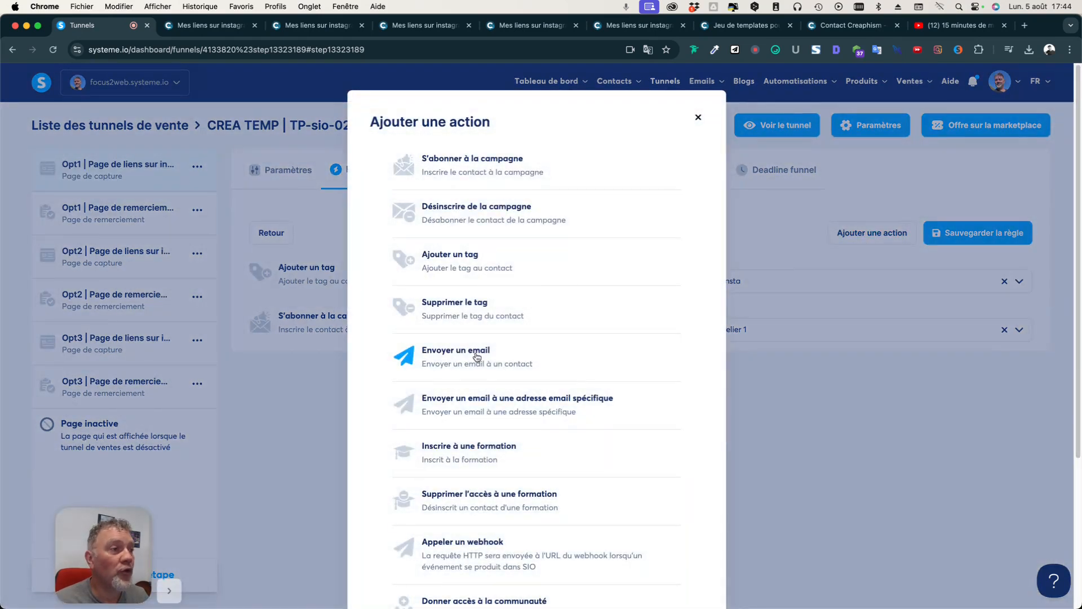
pyautogui.click(478, 356)
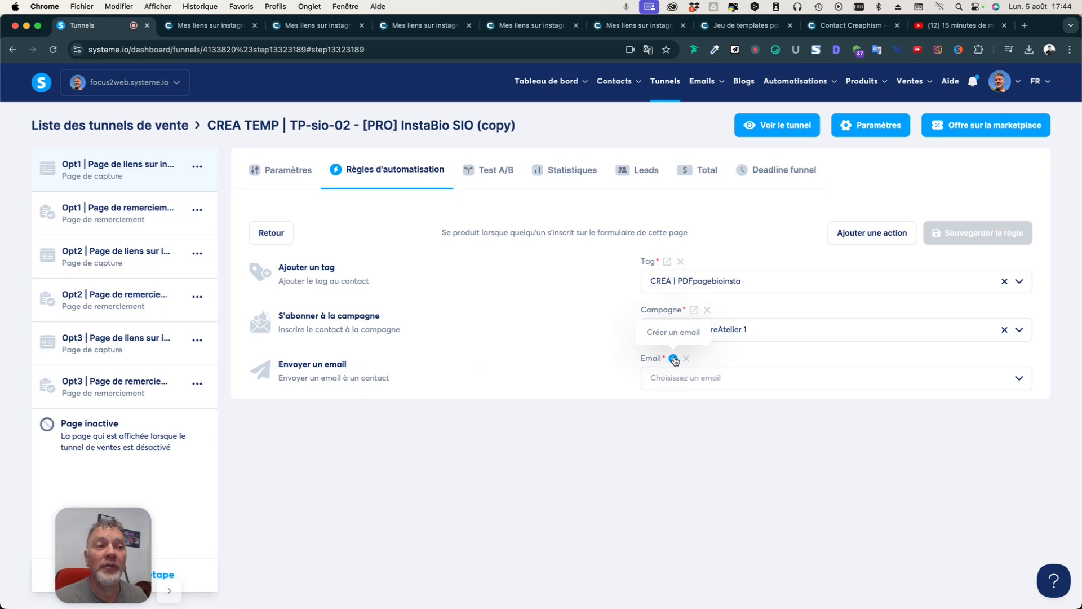
# Create a new email with placeholder body text and the subject 'Mon pdf sur les maladies de chats'.
pyautogui.click(674, 359)
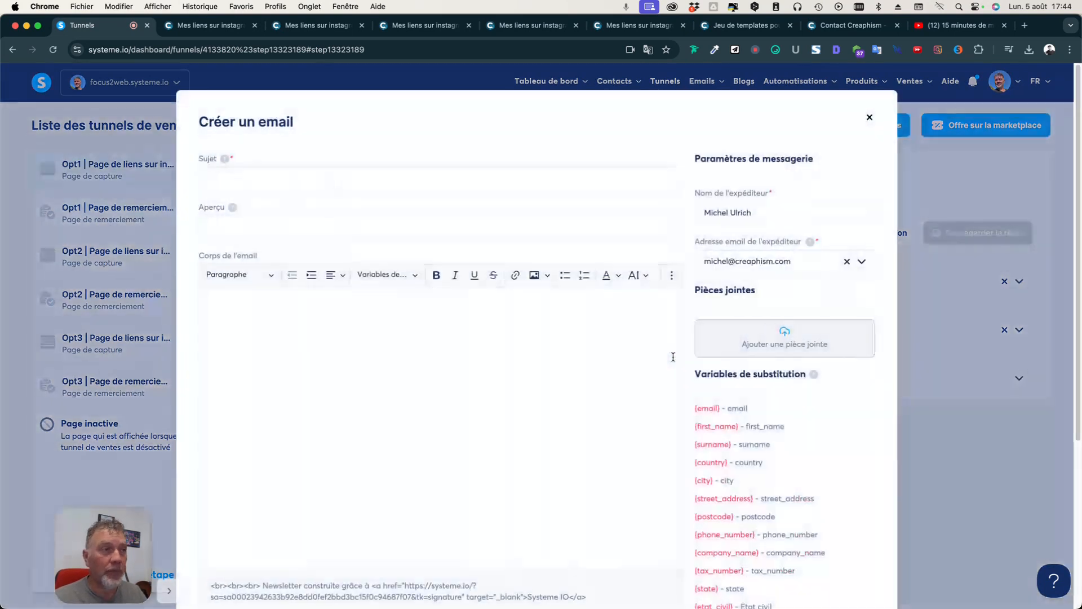
pyautogui.click(296, 178)
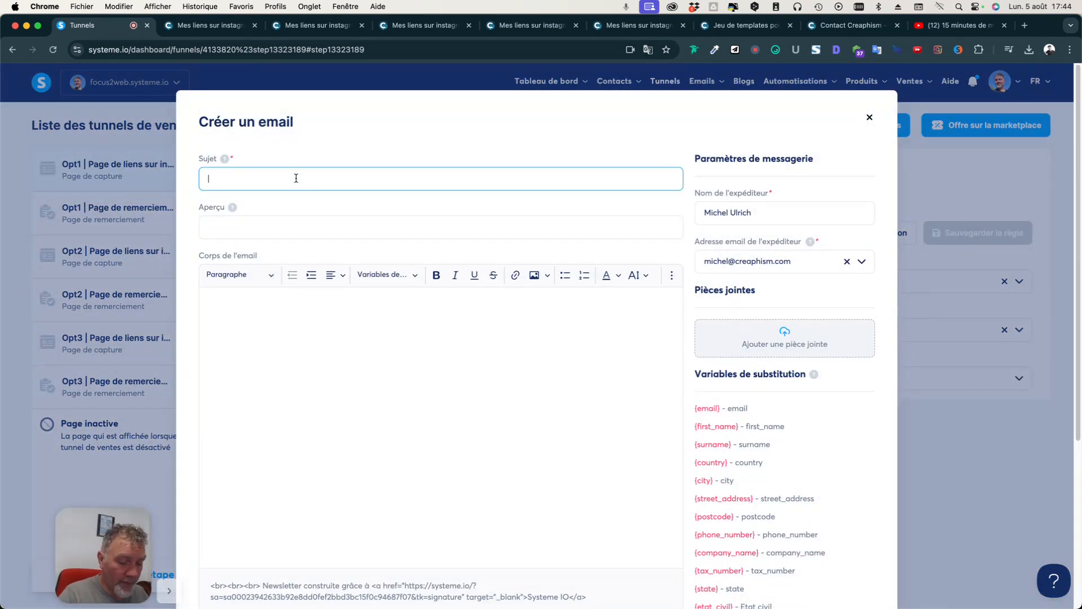
pyautogui.write('ma vidéo sur les chats')
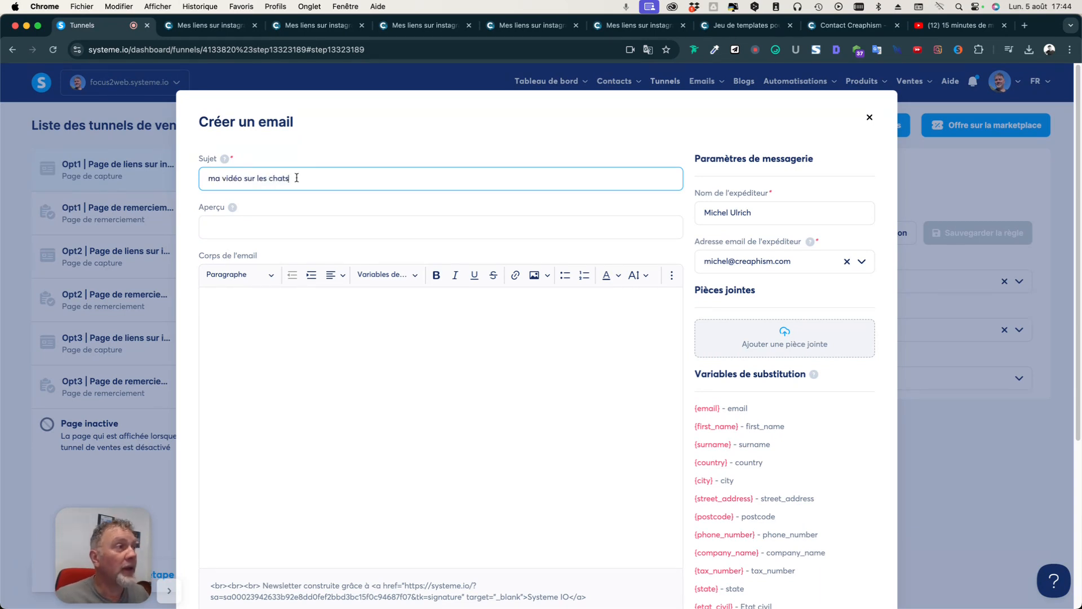
pyautogui.click(282, 327)
pyautogui.write('bdd ffda hfdafh')
pyautogui.press('Return')
pyautogui.write('kjhkjh')
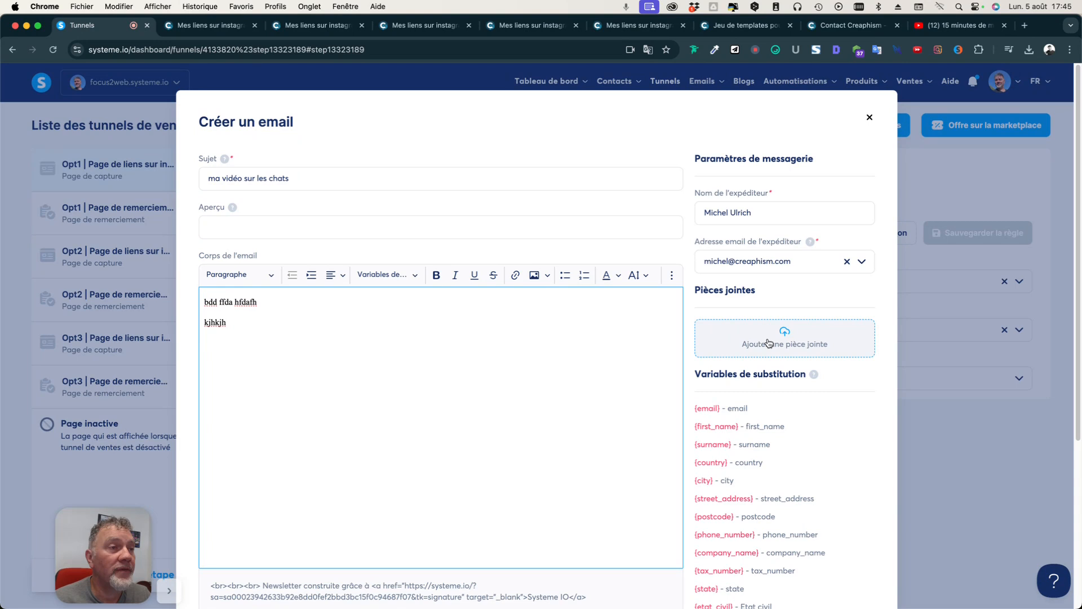
pyautogui.moveTo(313, 177); pyautogui.dragTo(193, 185)
pyautogui.write('Mon ')
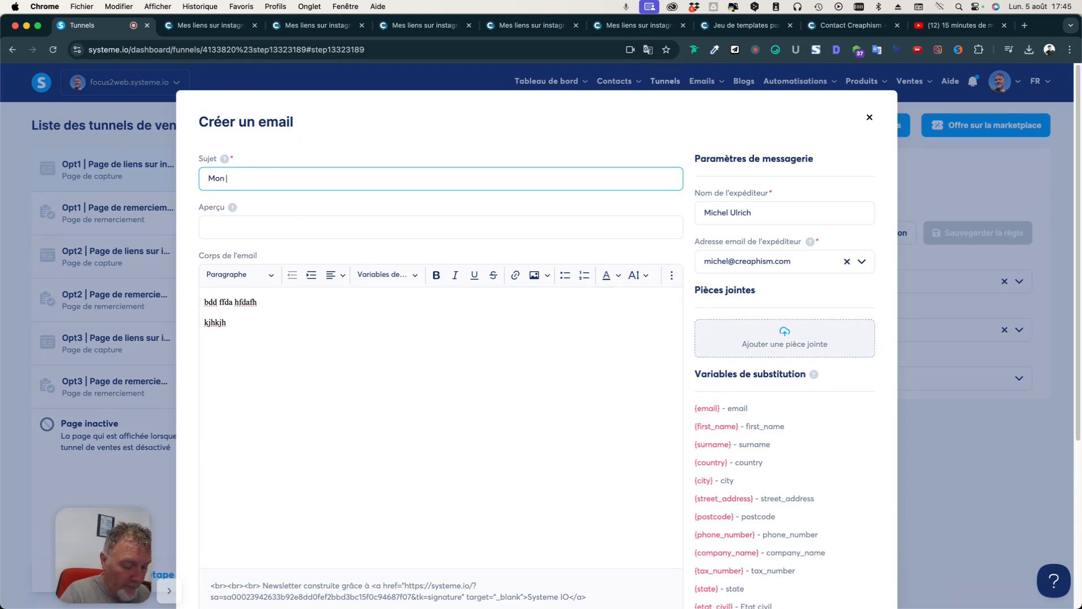
pyautogui.write('pdf sur le')
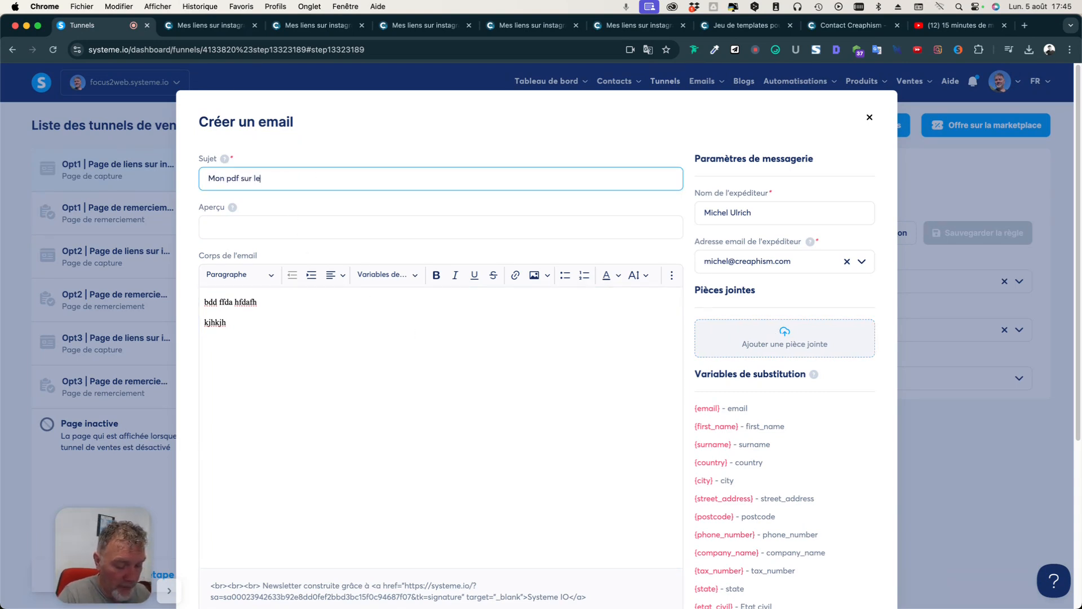
pyautogui.write('s maladies de chats')
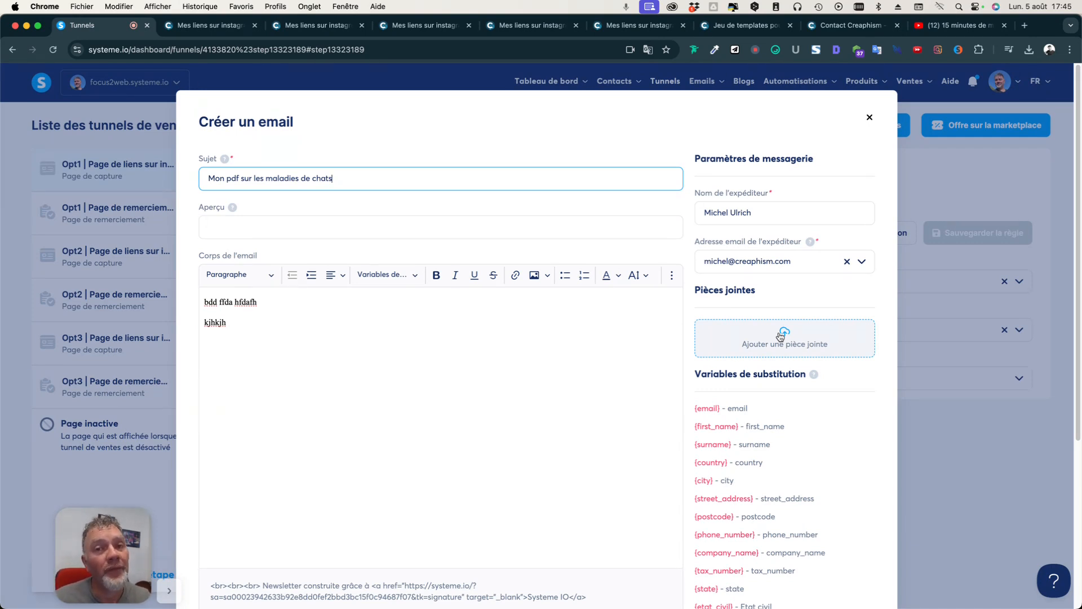
# Save the 'Mon pdf sur les maladies de chats' email for the rule's send-email action.
pyautogui.scroll(-5, 556, 398)
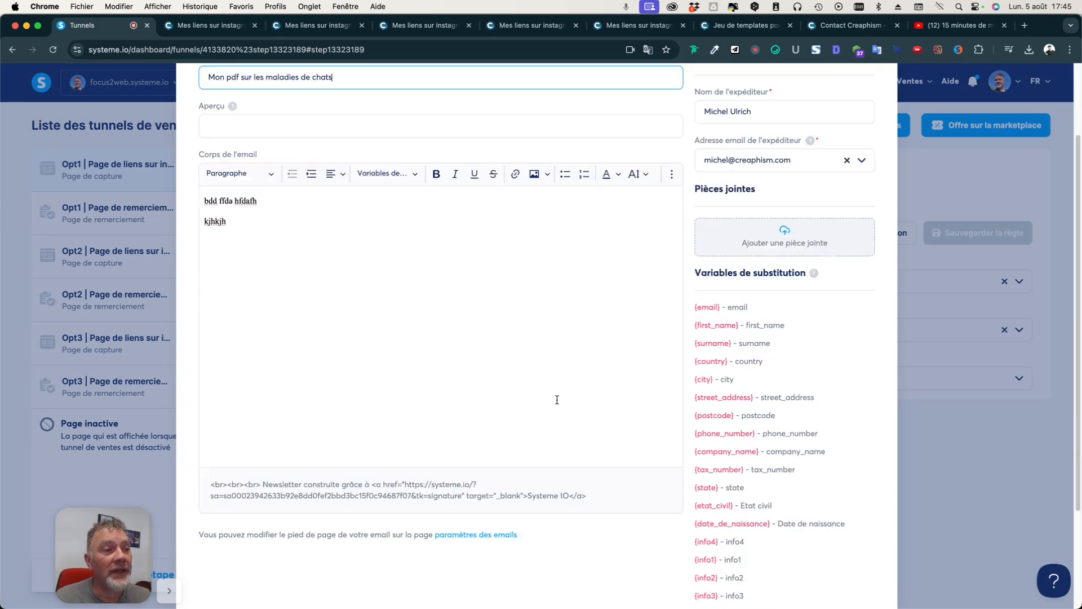
pyautogui.click(543, 551)
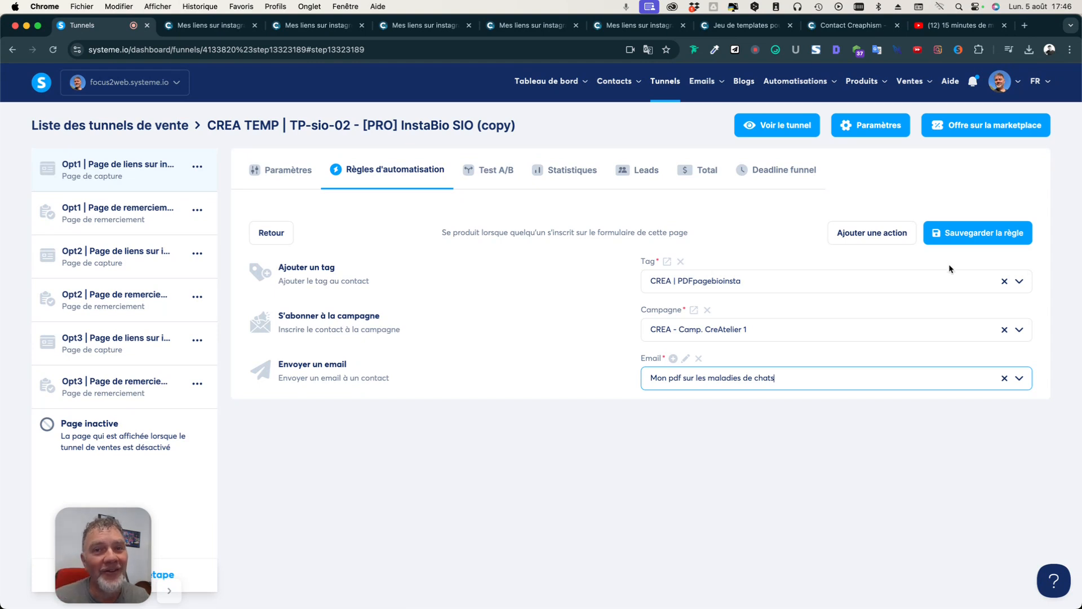
pyautogui.click(170, 591)
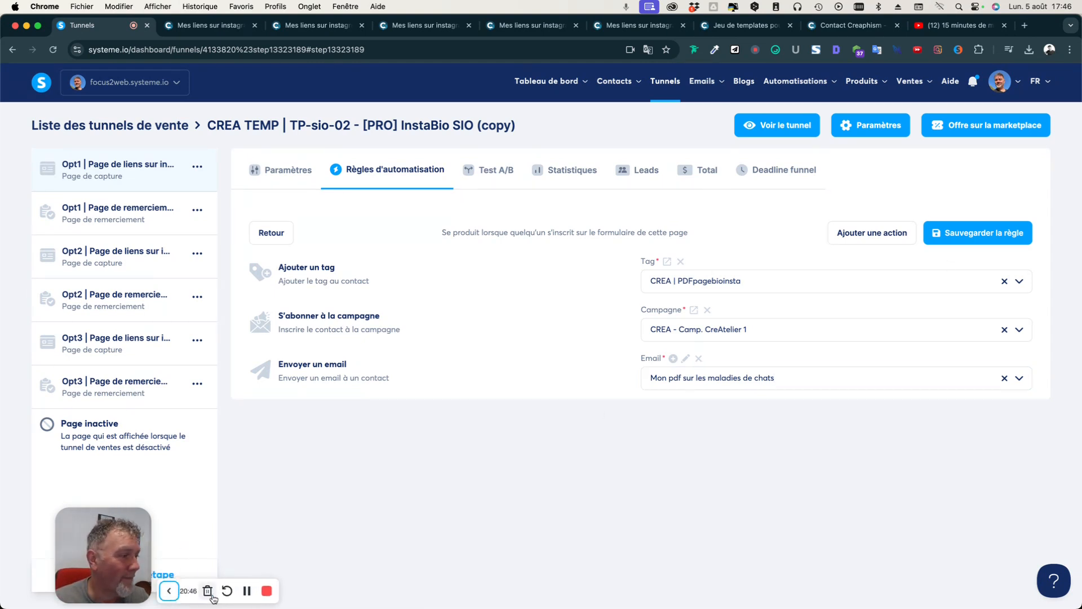